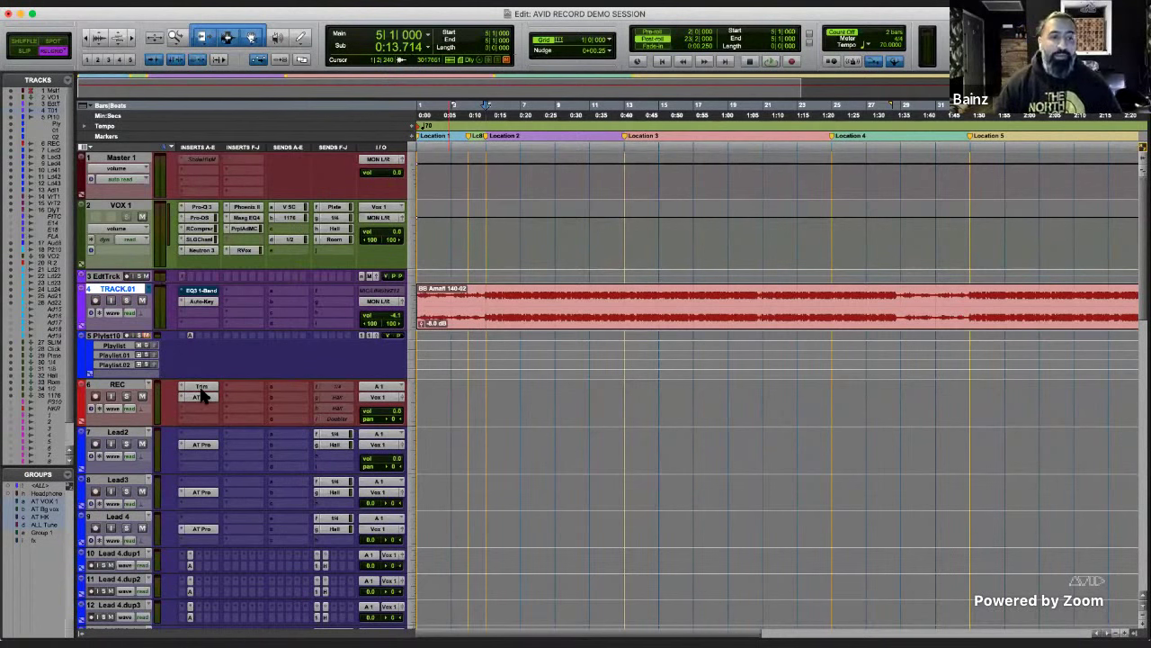
- Look at REC's Auto-Tune Pro insert and review the tracks and linked insert attributes of the AT VOX 1 group
left_click(202, 398)
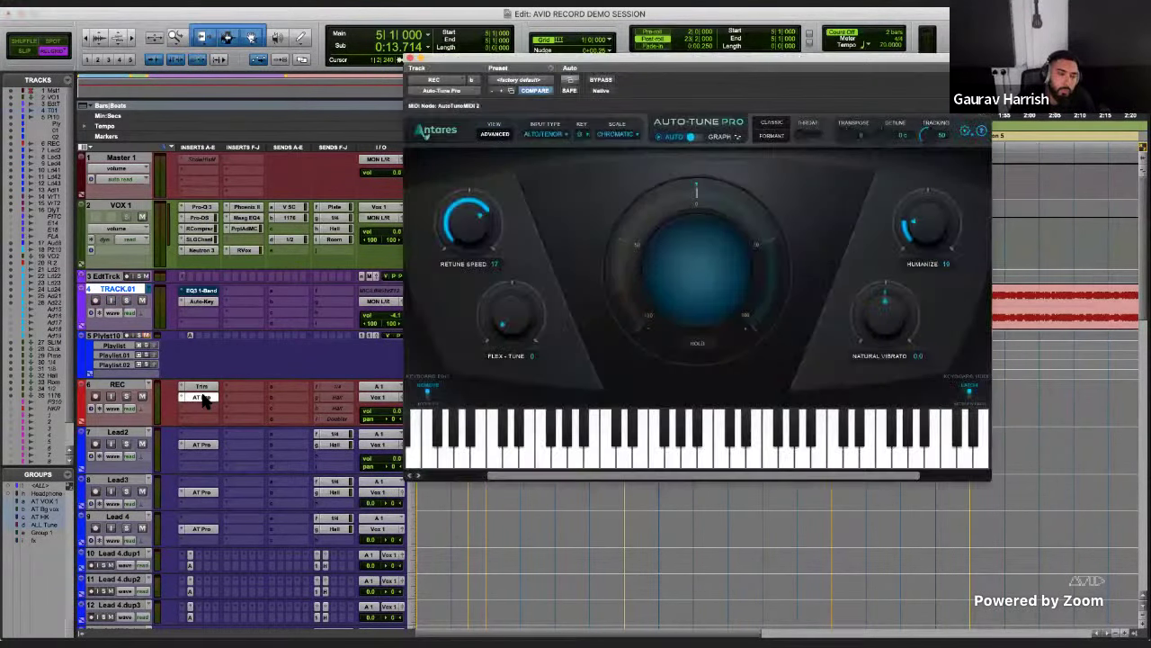
left_click(204, 398)
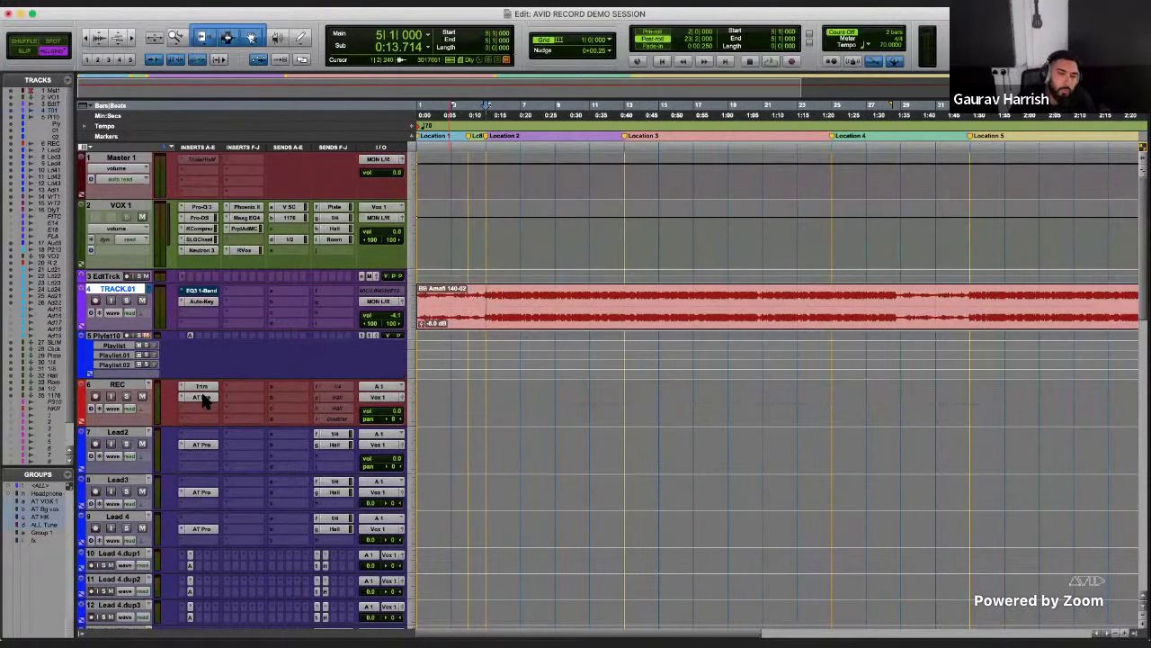
right_click(50, 503)
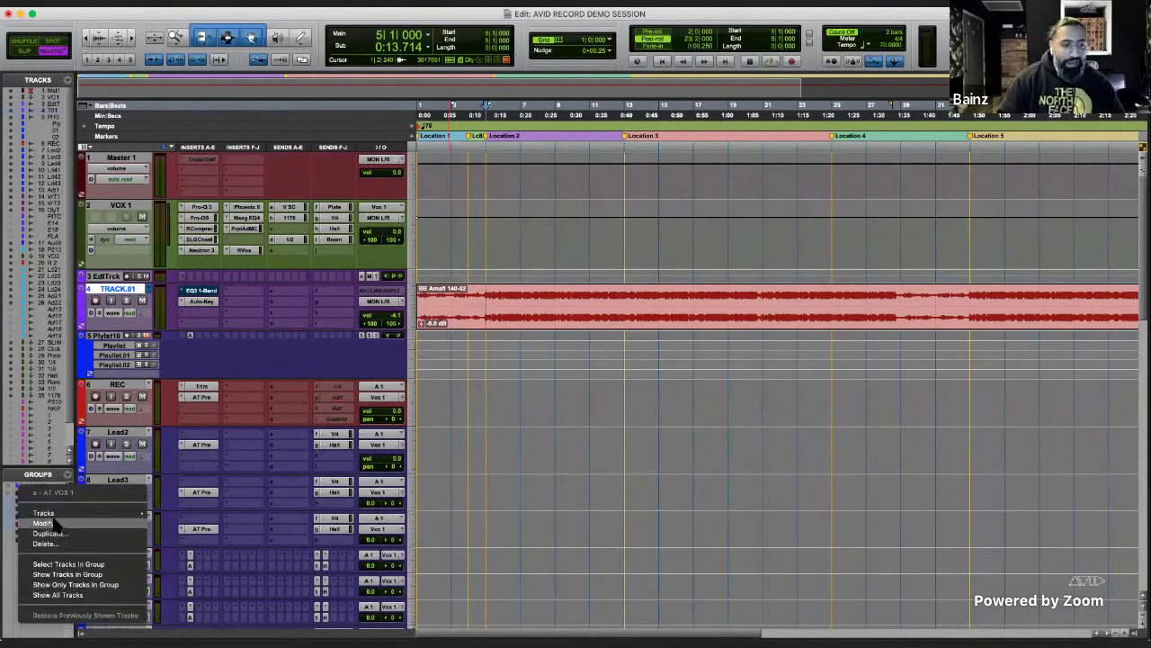
left_click(45, 522)
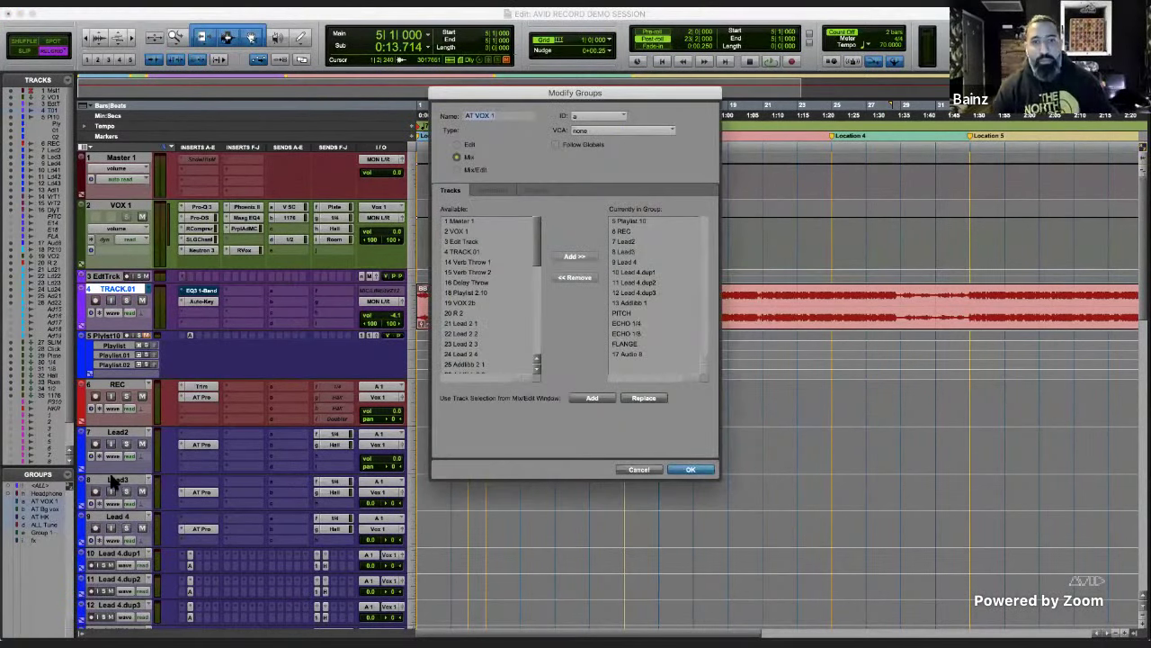
left_click_drag(536, 98, 608, 109)
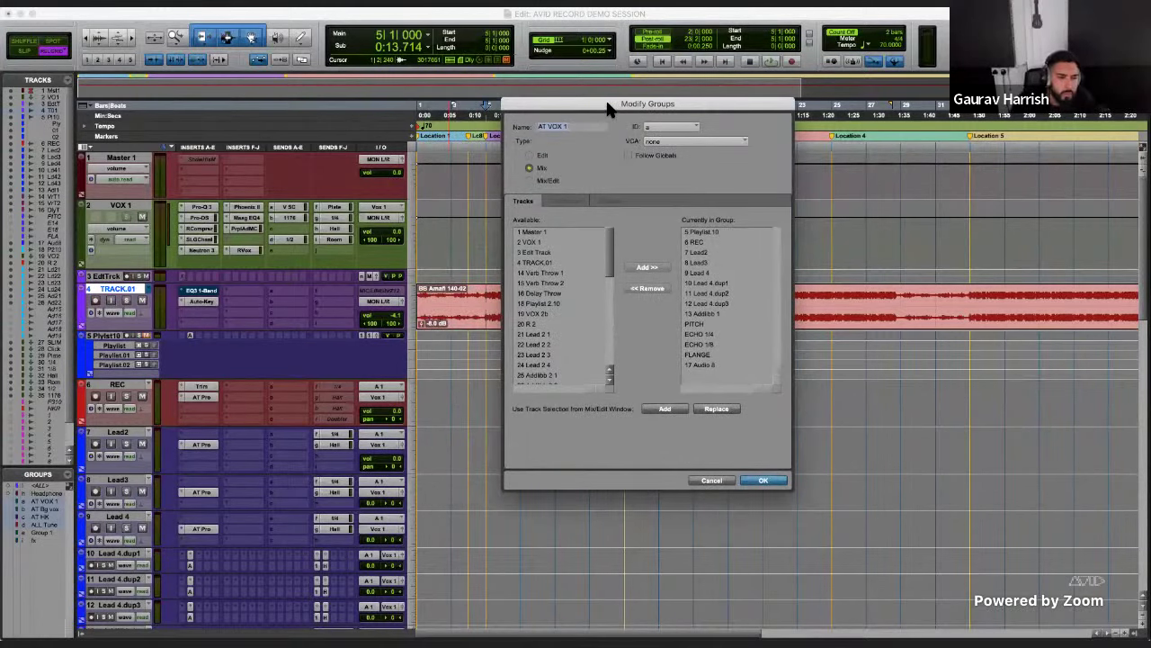
left_click(559, 200)
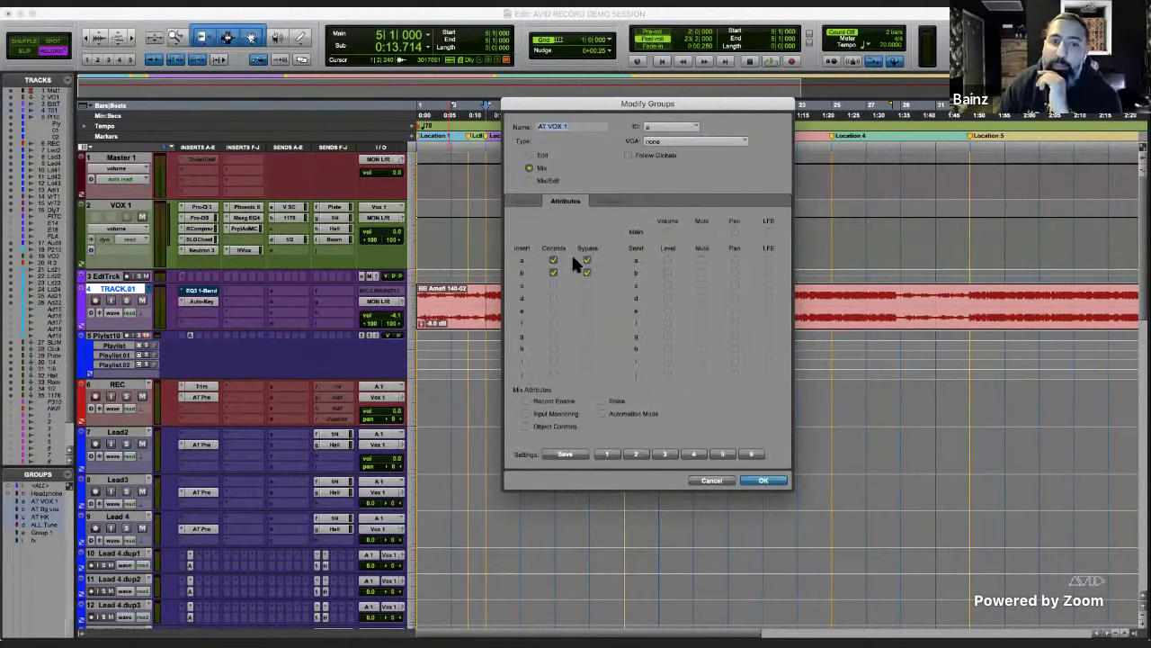
left_click(753, 481)
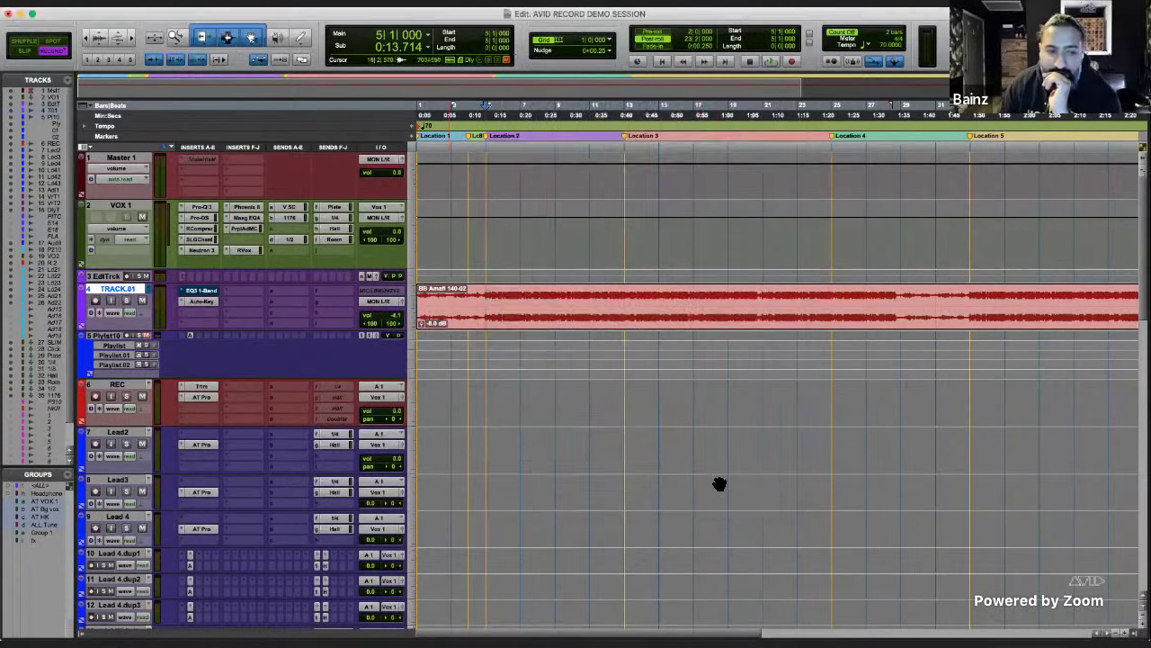
- Compare the Auto-Tune Pro settings on the Lead2 and REC tracks
left_click(200, 446)
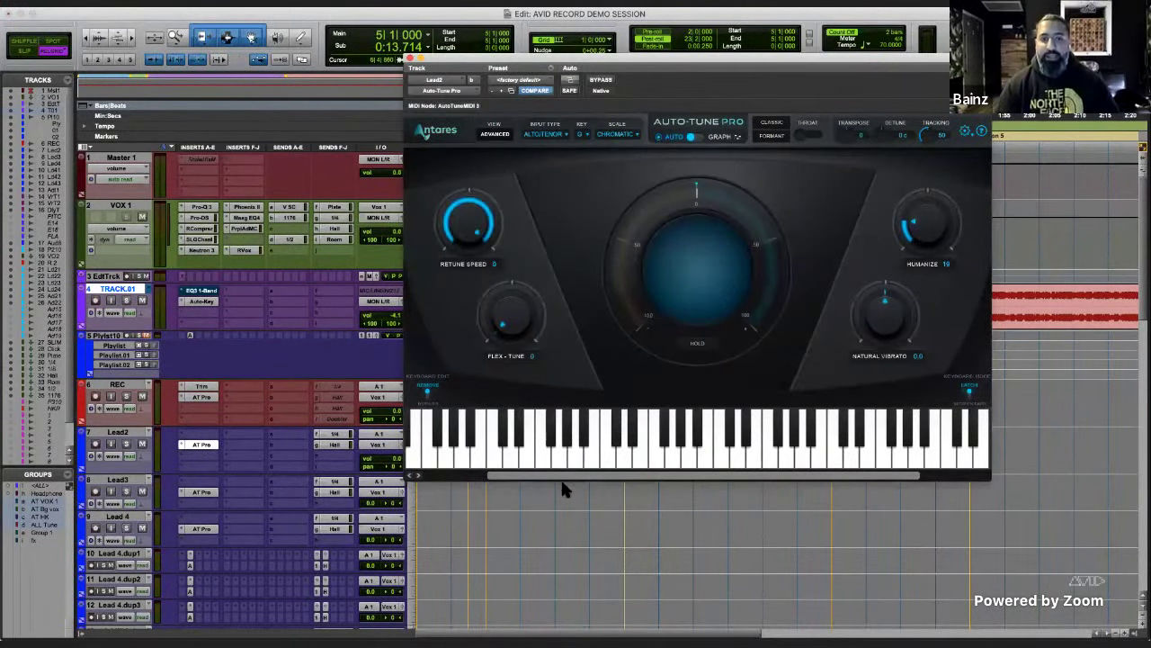
left_click(201, 494)
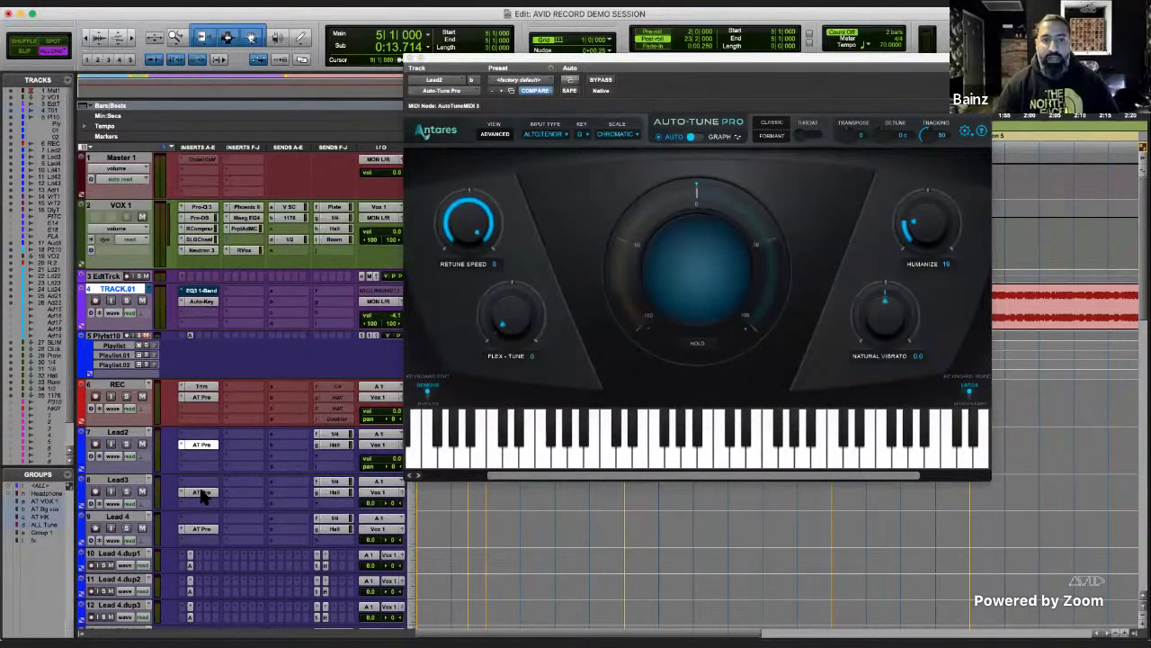
left_click(203, 494)
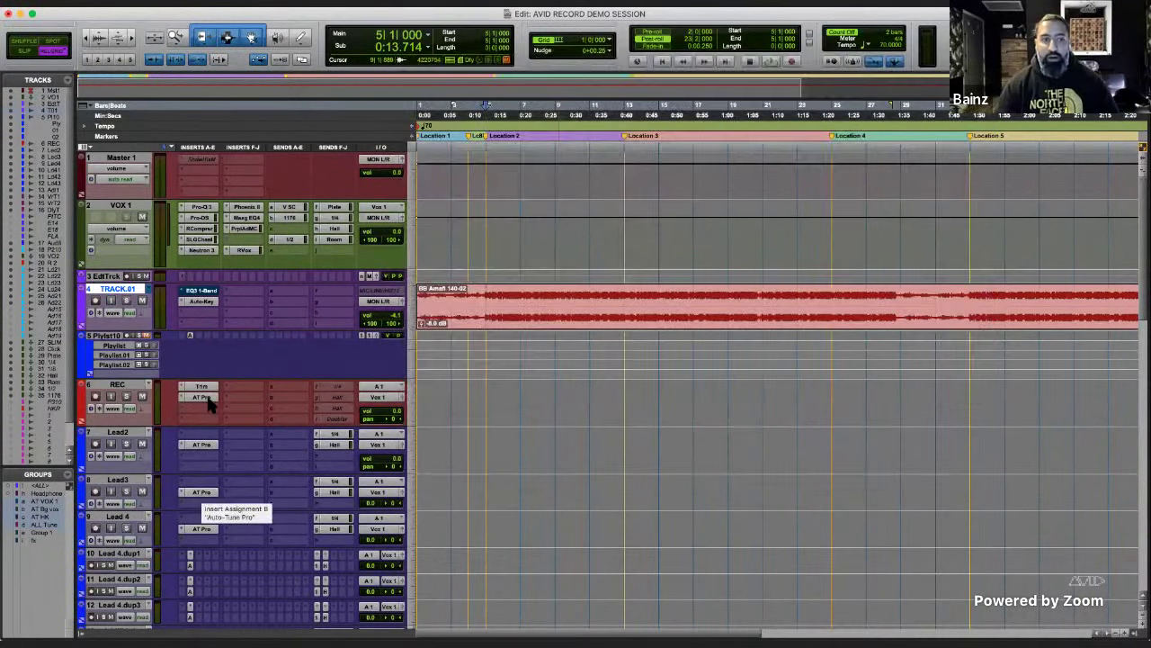
left_click(205, 399)
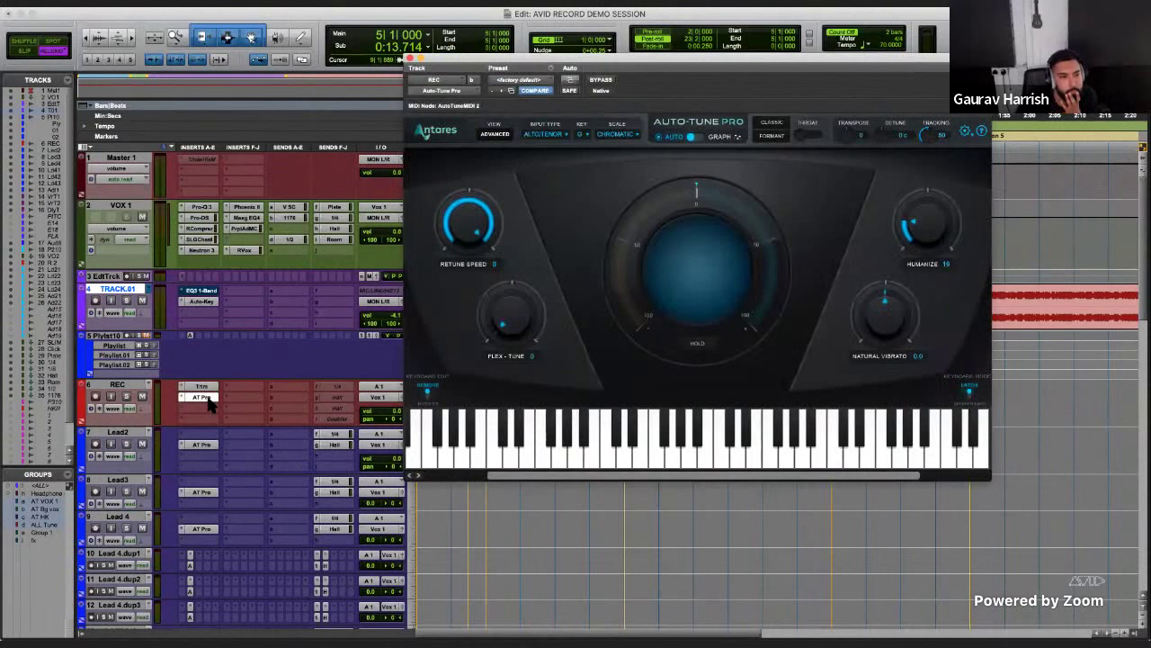
left_click(205, 399)
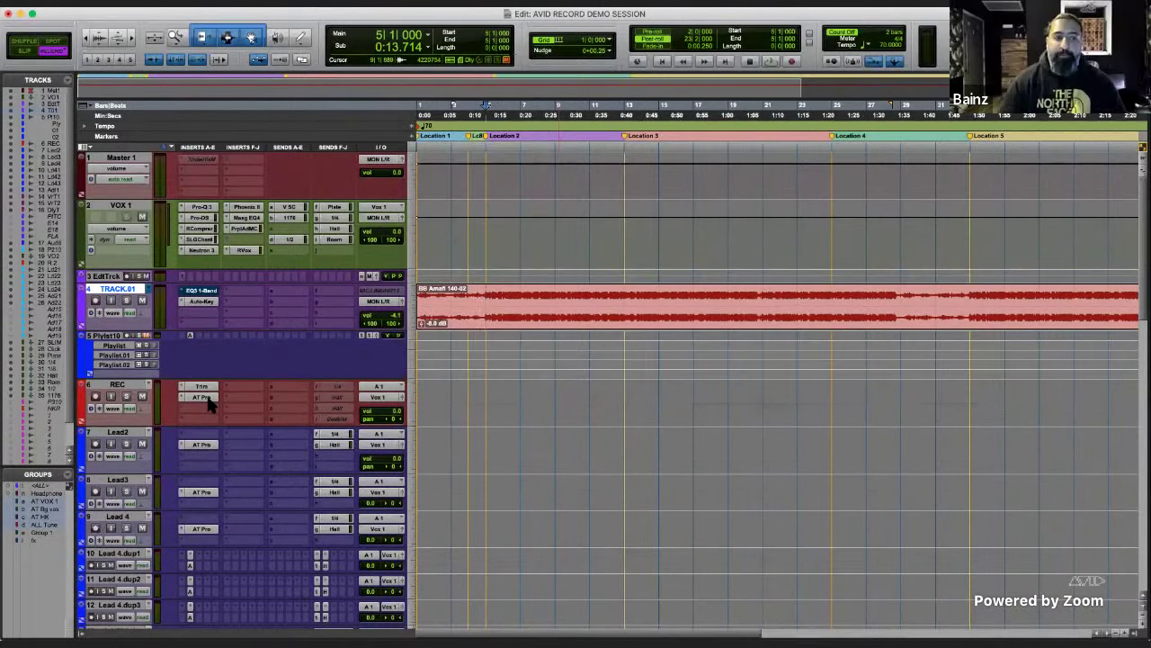
left_click(206, 399)
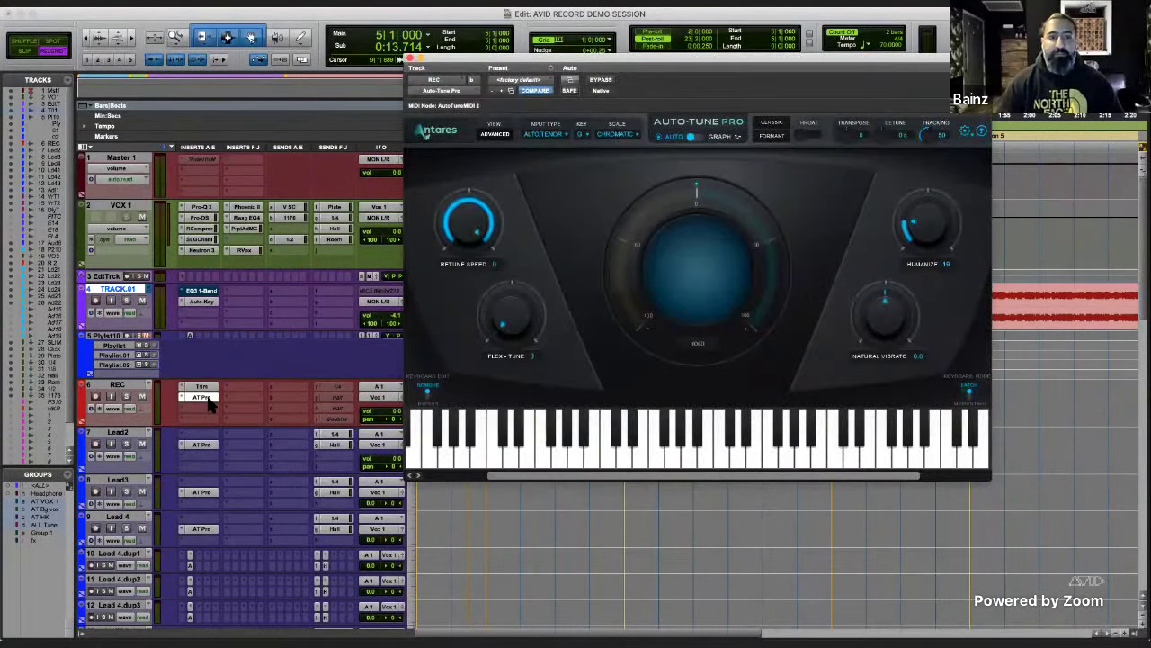
left_click(205, 399)
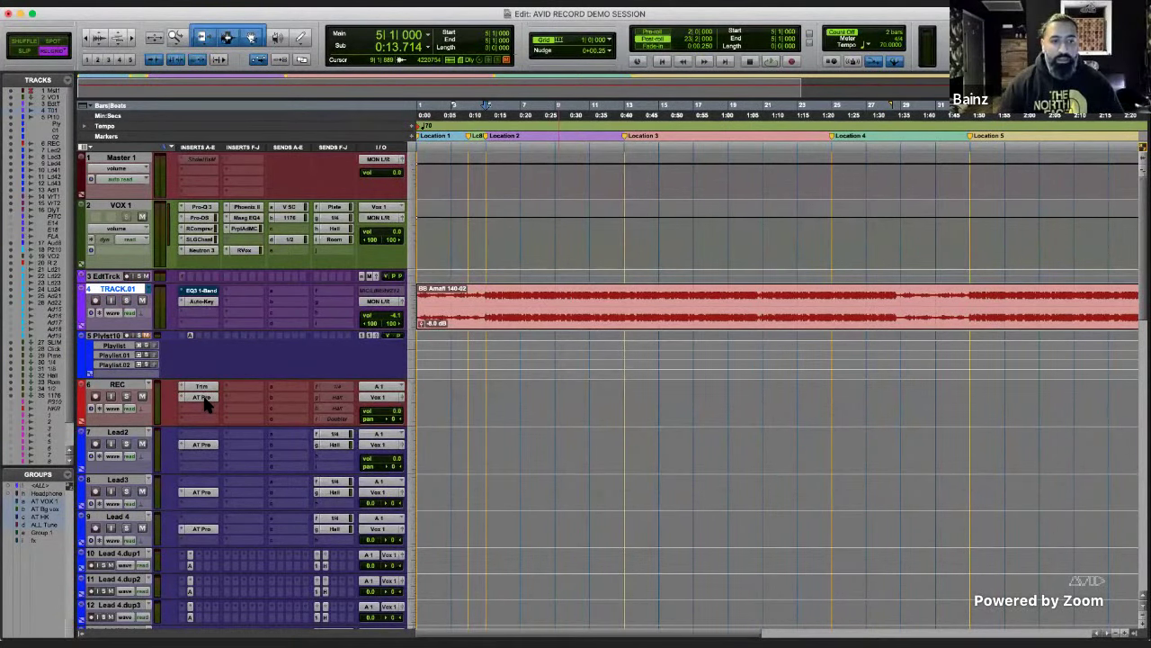
left_click(202, 399)
left_click(202, 398)
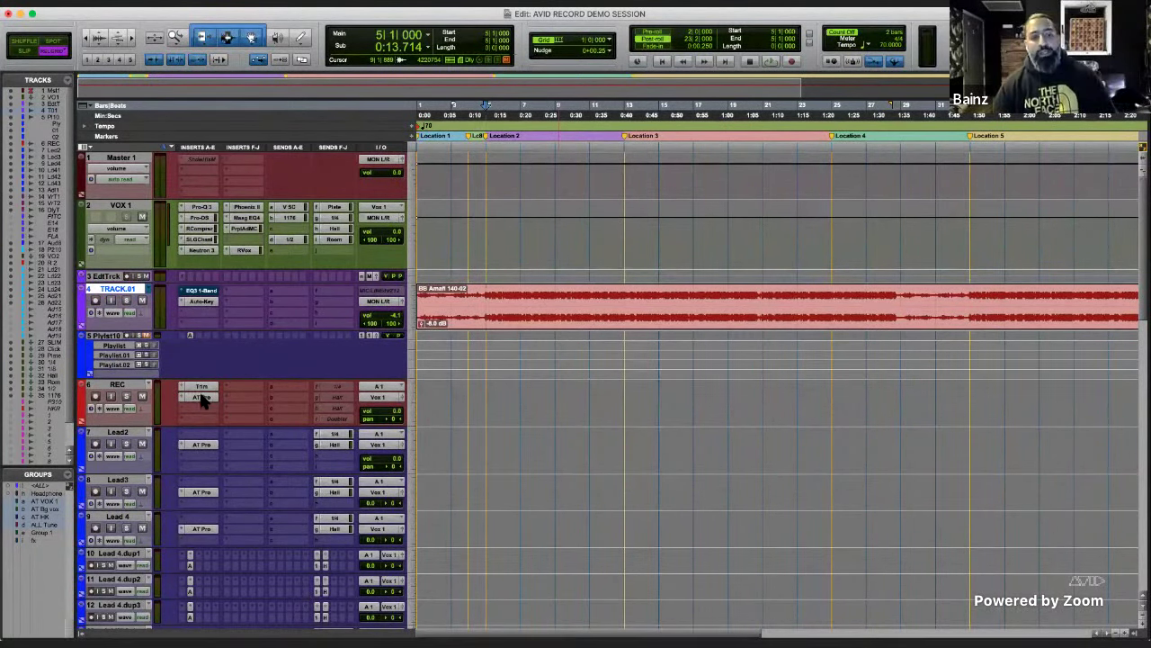
- Set REC's Auto-Tune Pro to the key of D, Minor scale, with a Retune Speed of 11
left_click(202, 399)
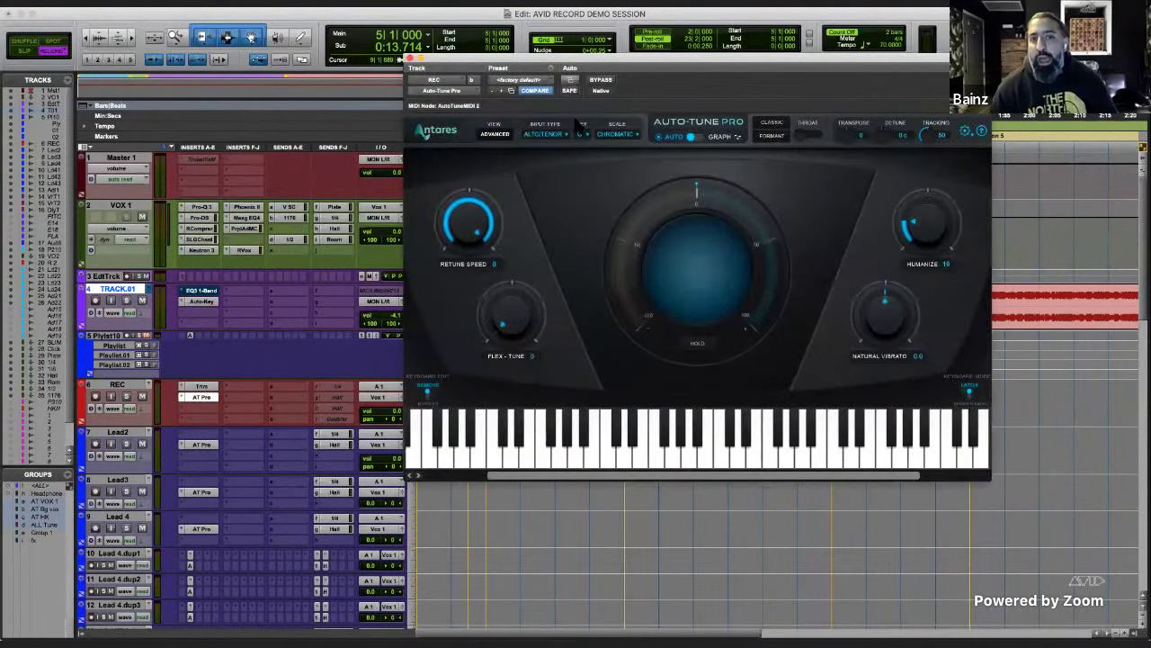
left_click(584, 135)
left_click(583, 81)
left_click(629, 135)
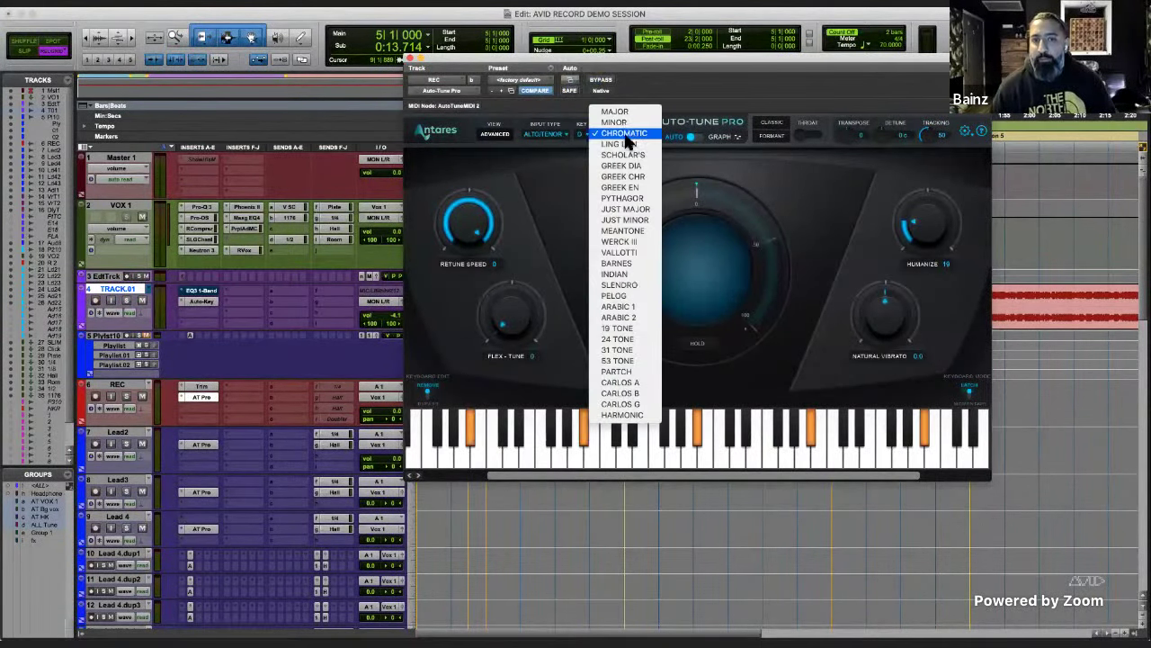
left_click(614, 121)
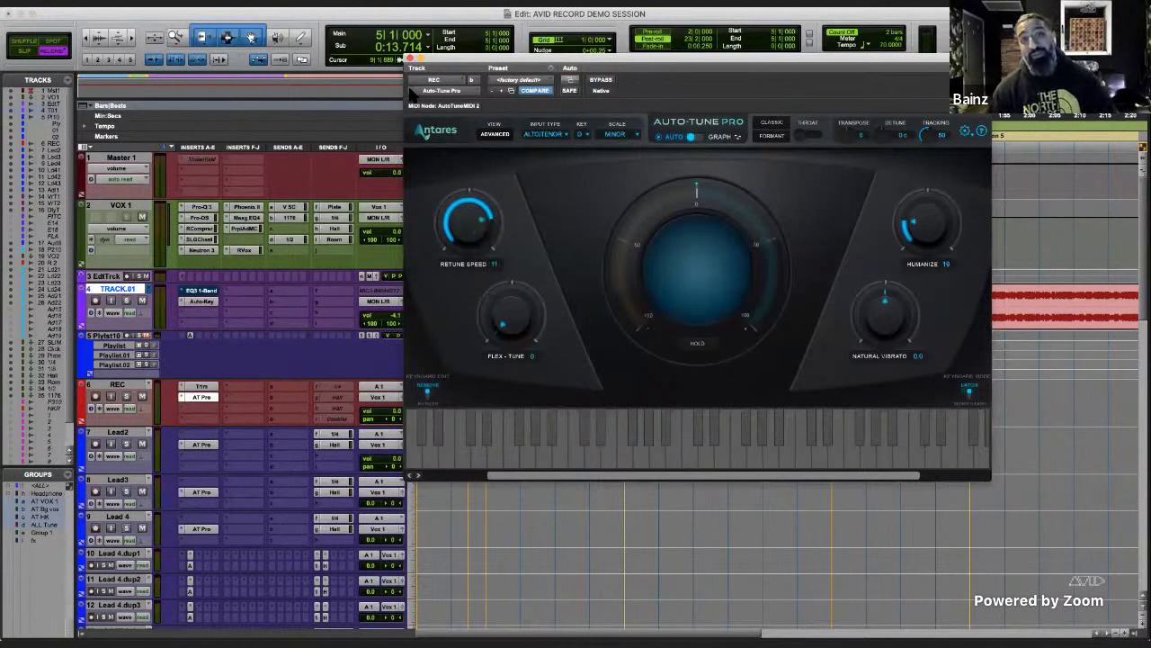
left_click(410, 59)
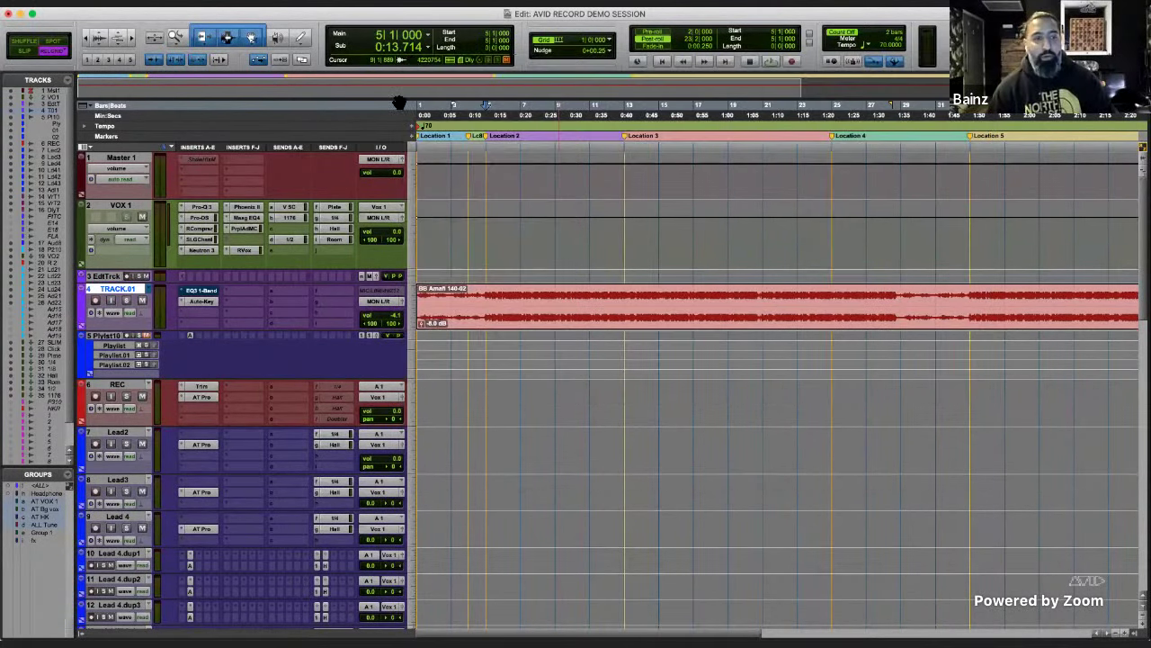
- Return to the session start and inspect TRACK.01's high-pass EQ3 1-Band with and without bypass
key("Return")
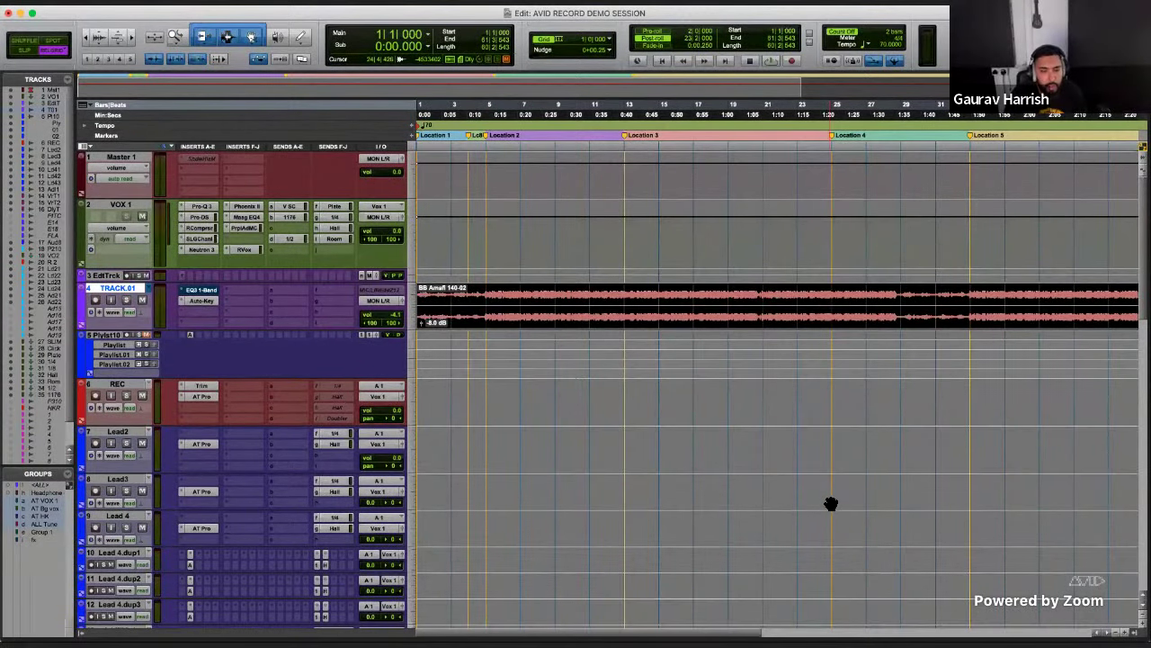
key("super+equal")
key("super+equal")
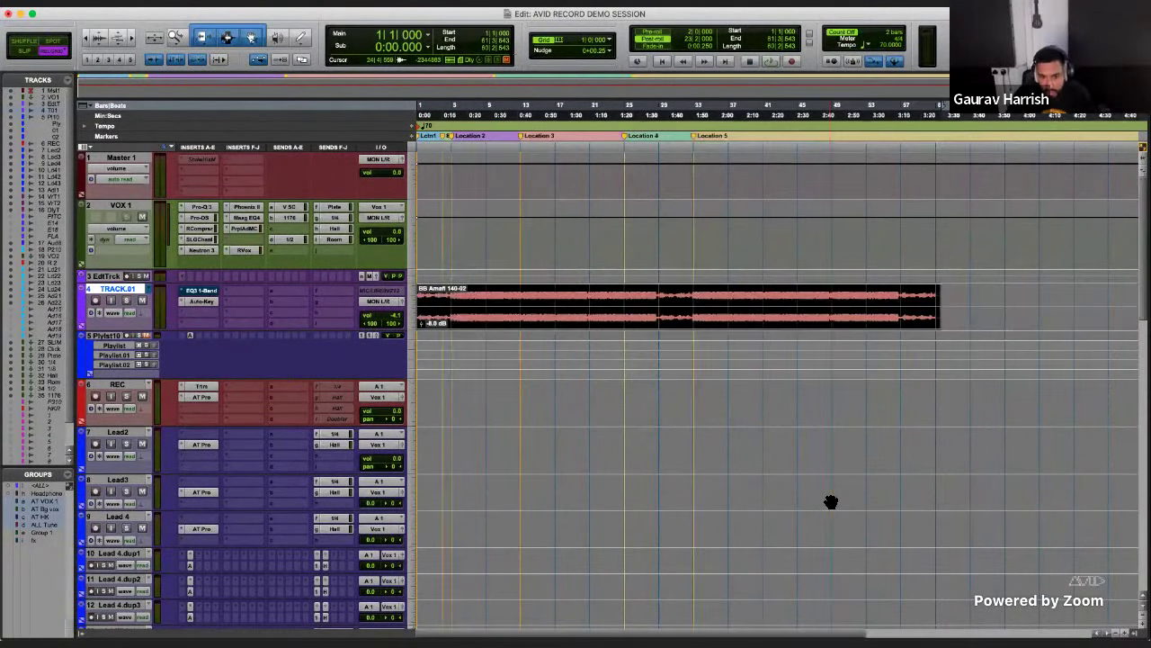
left_click(200, 290)
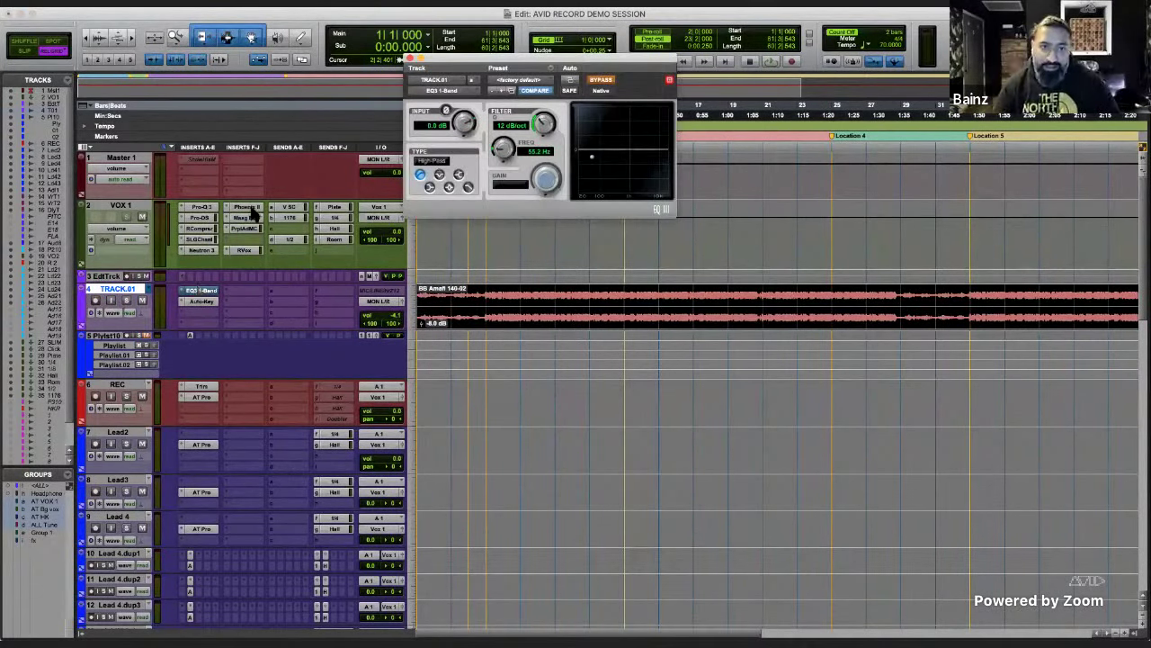
left_click(601, 80)
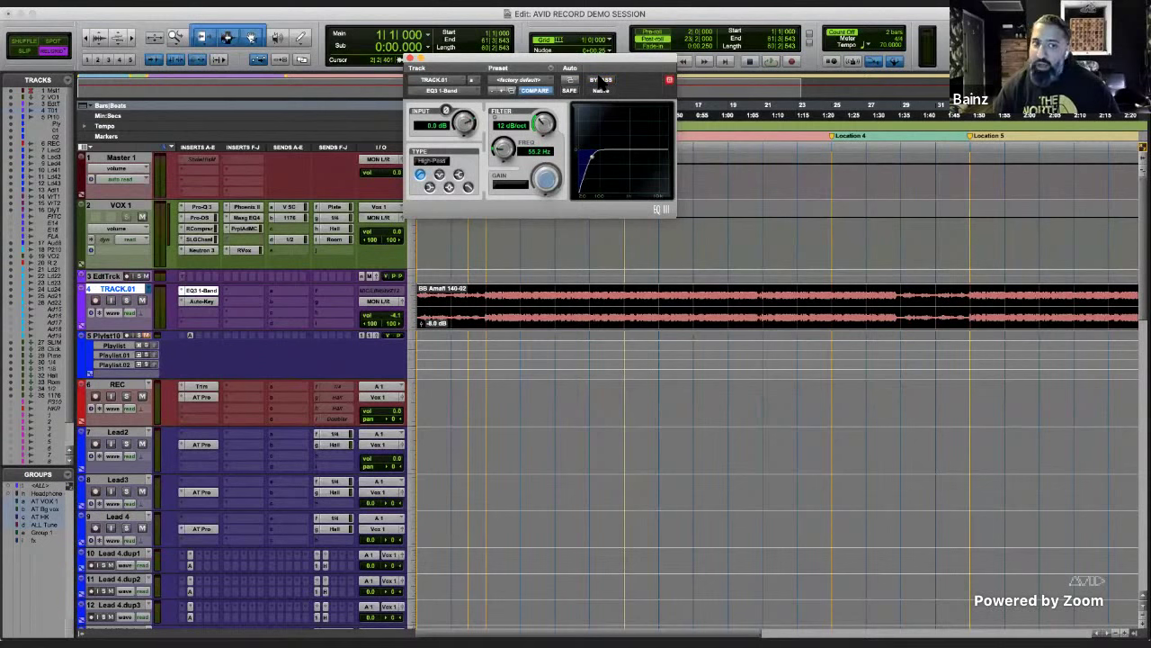
left_click(410, 59)
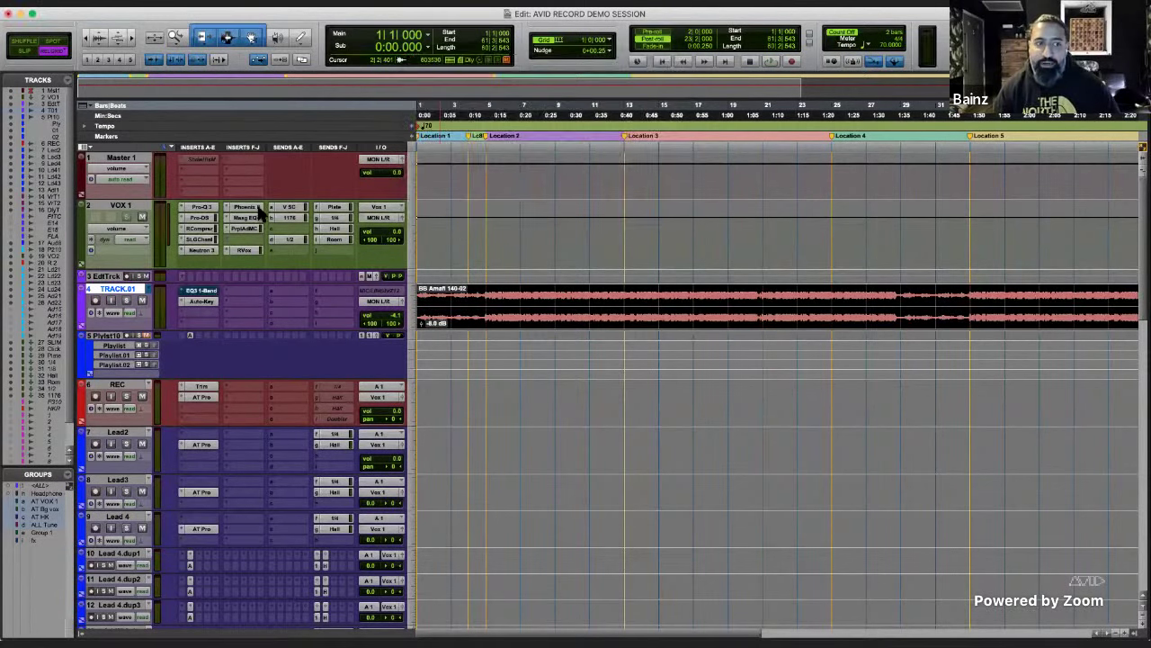
- Move Auto-Key to TRACK.01's third insert slot and insert a FabFilter Pro-Q 3 in the second slot
left_click(202, 293)
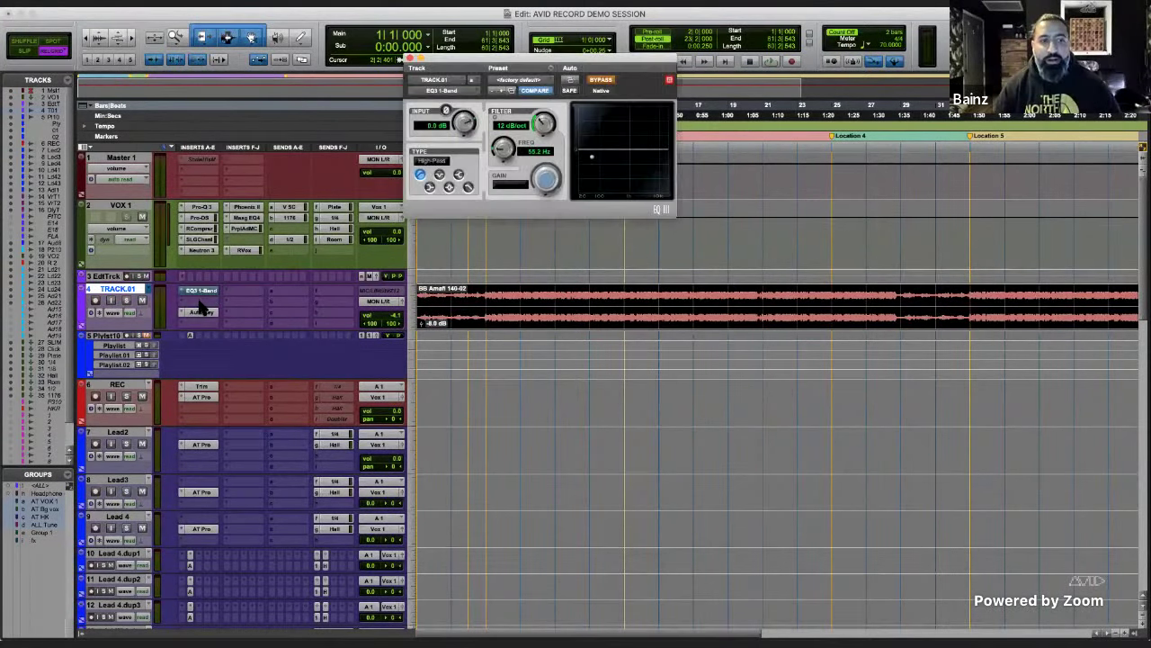
left_click(199, 301)
left_click(216, 270)
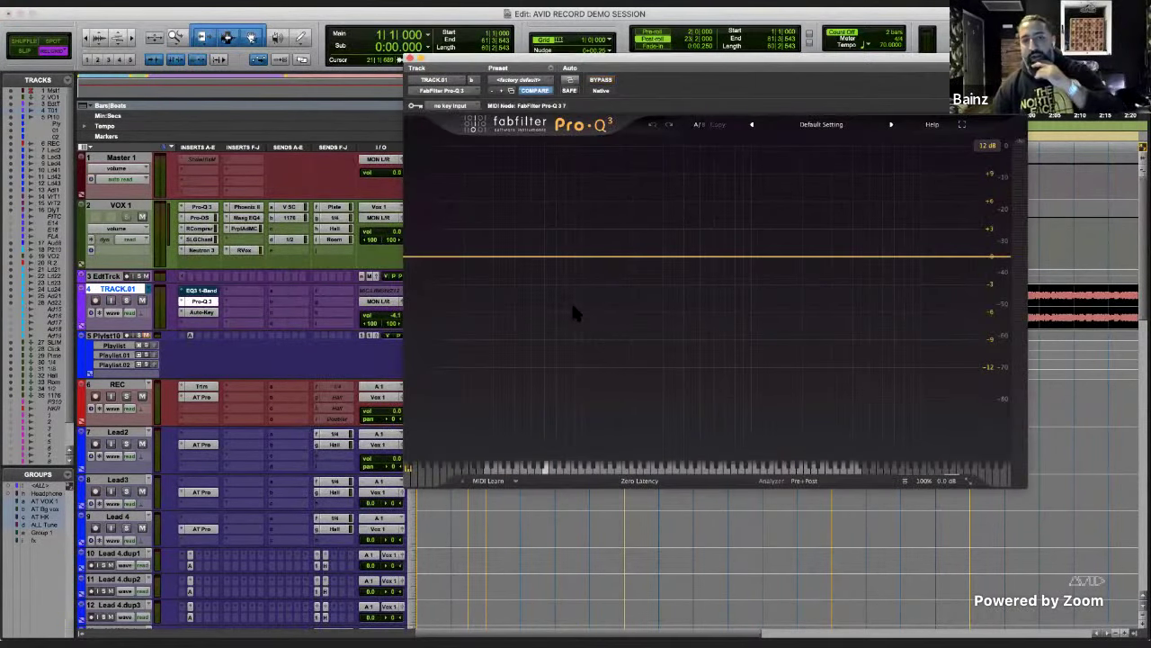
- Discard a trial high shelf in Pro-Q 3 and add a bell band at about 10 kHz, adjusting its Q, gain and frequency
left_click(932, 261)
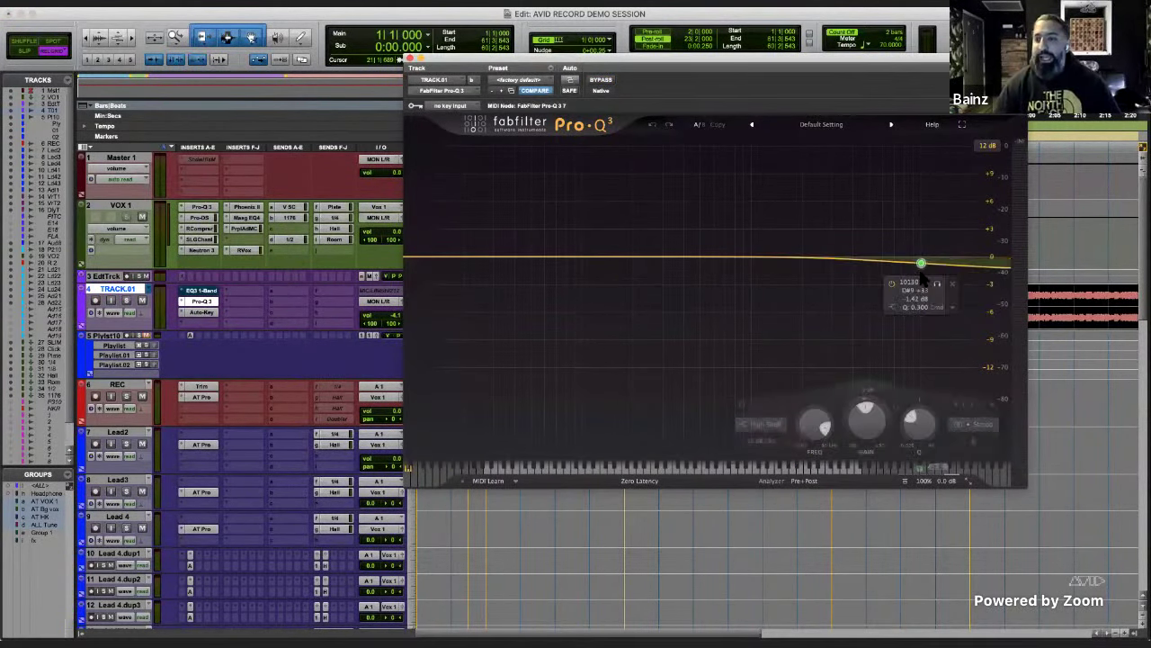
double_click(934, 261)
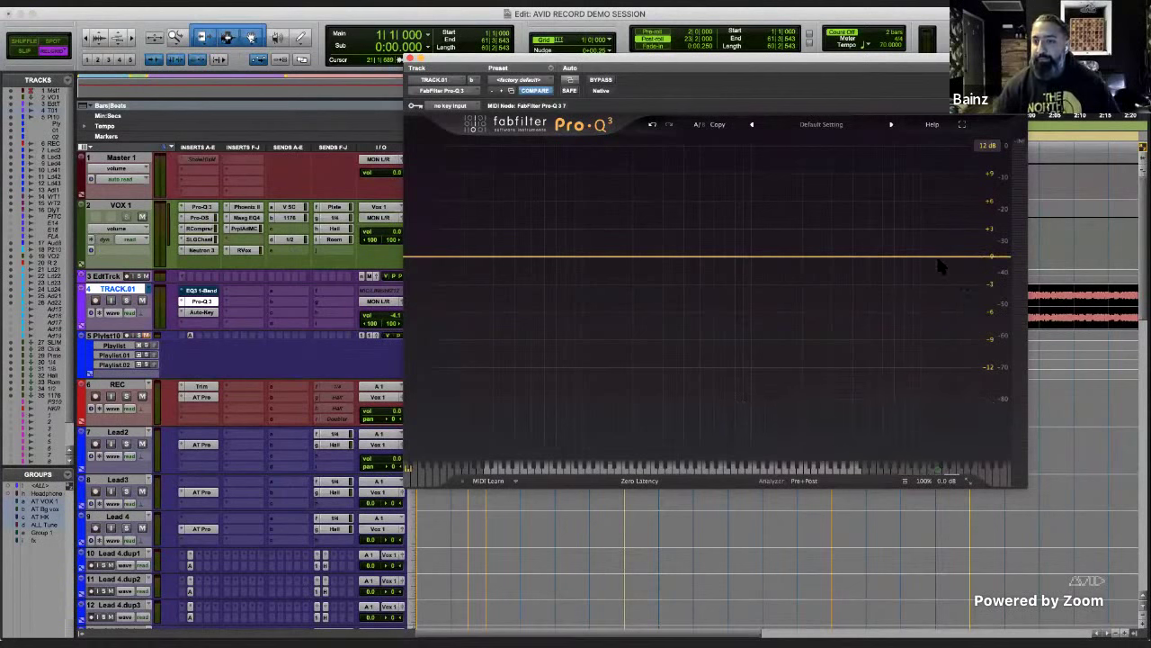
left_click_drag(821, 258, 921, 264)
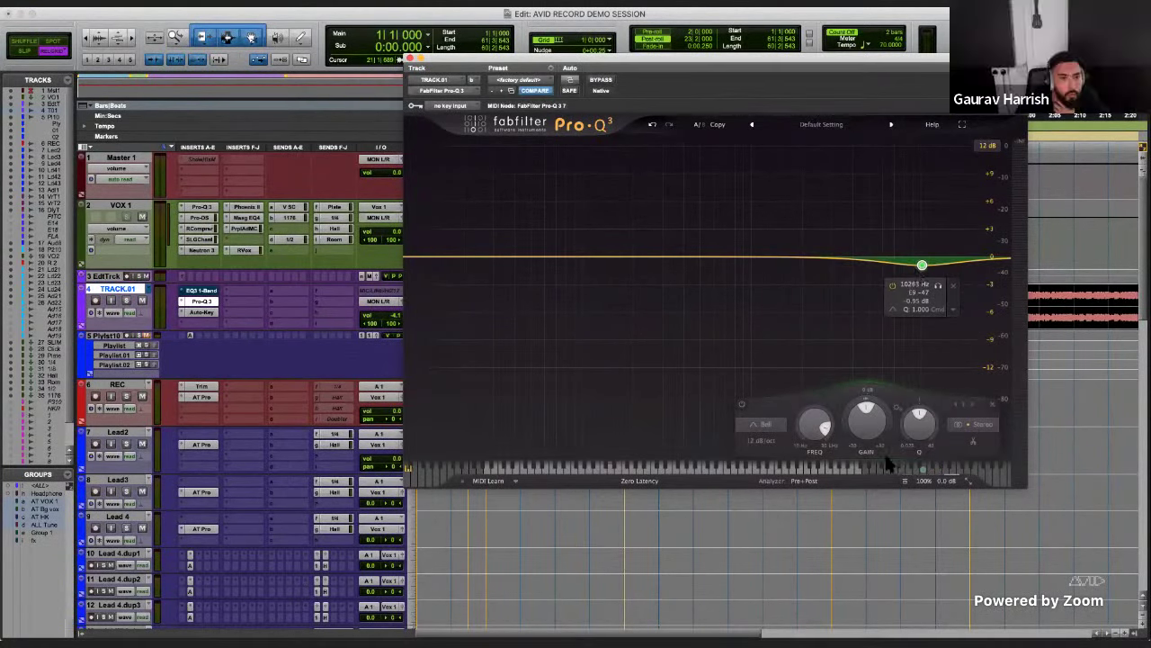
left_click_drag(925, 428, 934, 386)
left_click_drag(922, 265, 918, 264)
left_click_drag(831, 430, 835, 423)
- Add a high shelf at about 5.8 kHz with a dynamic range of about -1.4 dB and its gain reset to 0 dB
left_click(879, 263)
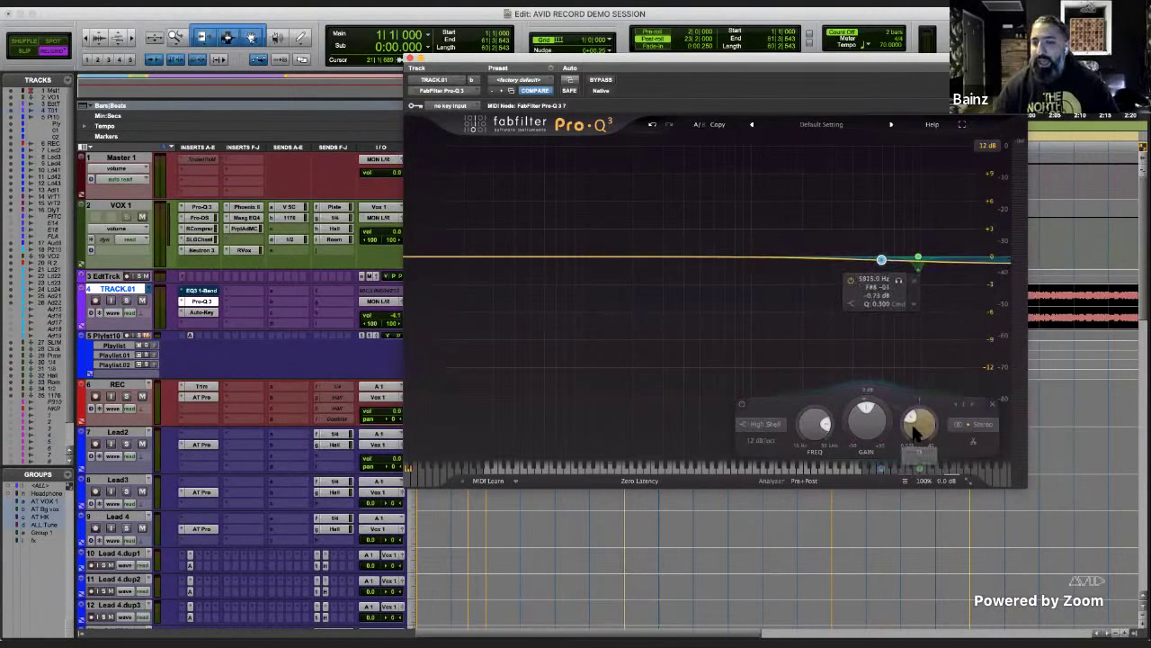
left_click_drag(919, 423, 845, 411)
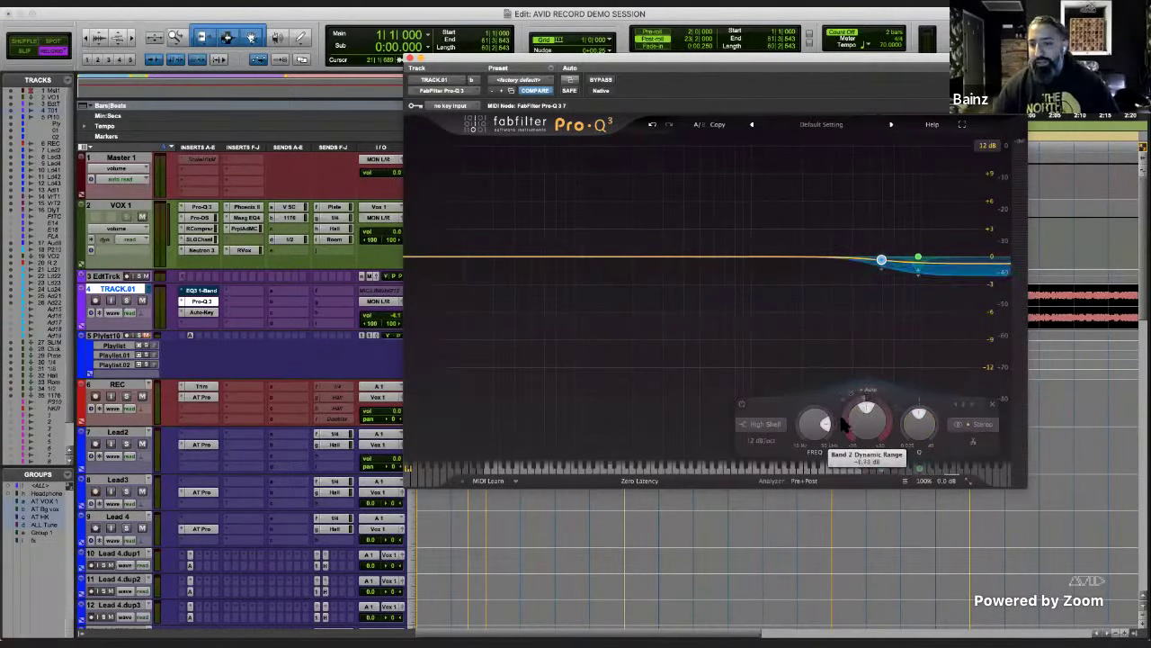
double_click(863, 406)
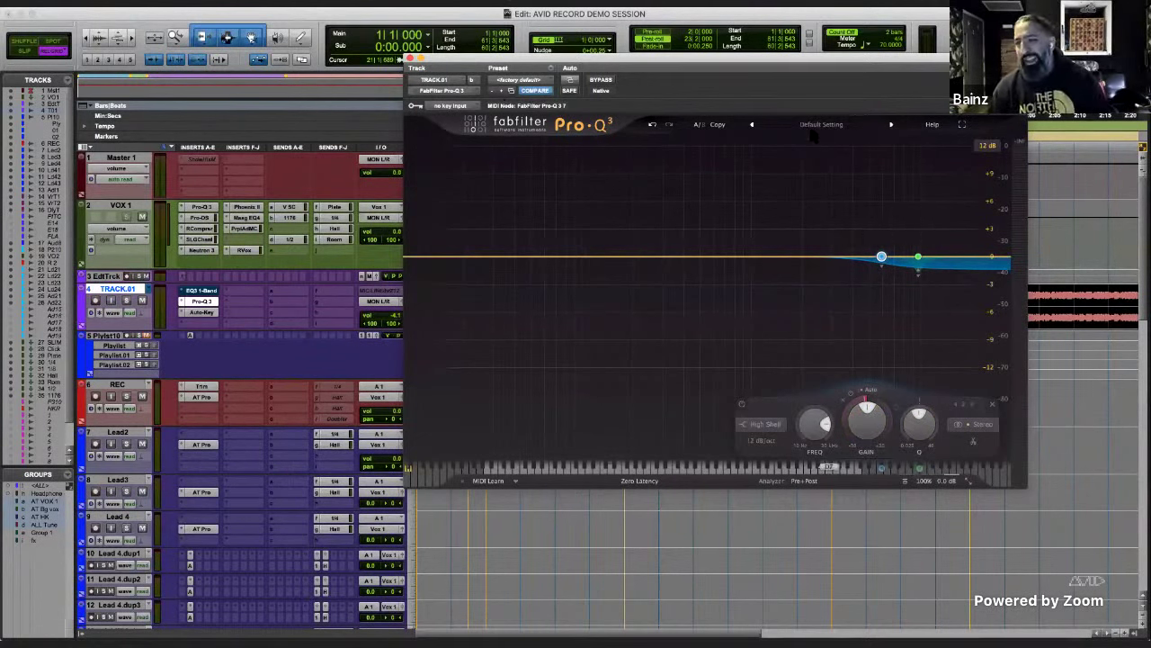
left_click(410, 59)
- Place an eight-bar REC_01 clip on the Lead2 track from bar 5 to bar 13
left_click(481, 396)
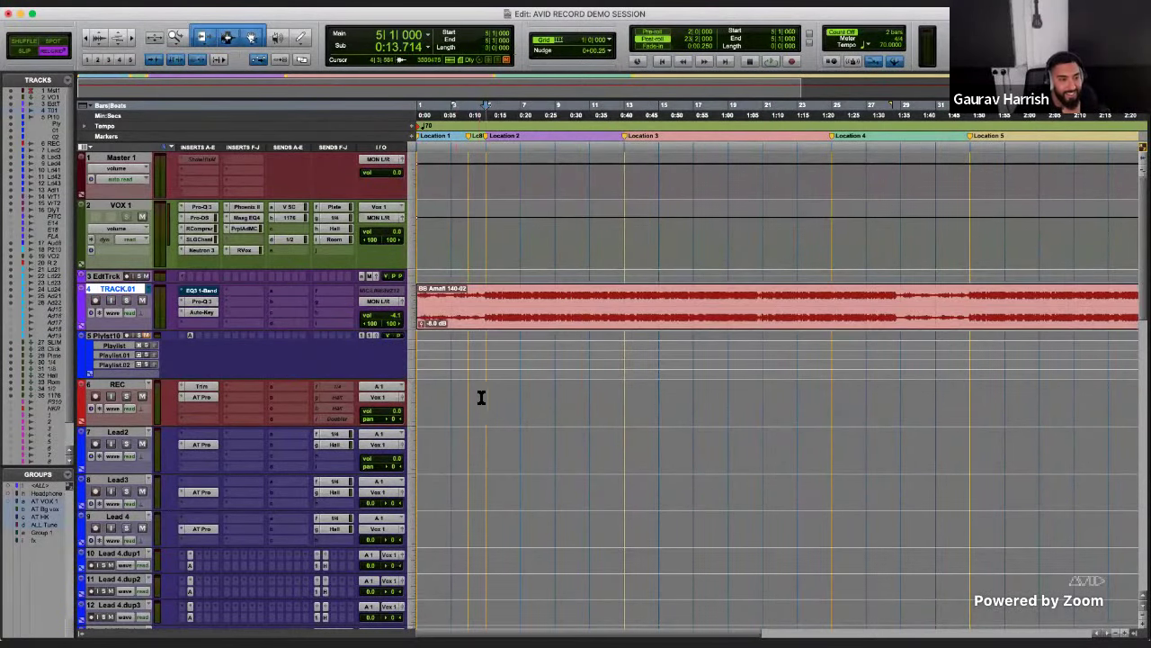
left_click_drag(481, 397, 586, 455)
key("alt+shift+3")
key("alt+6")
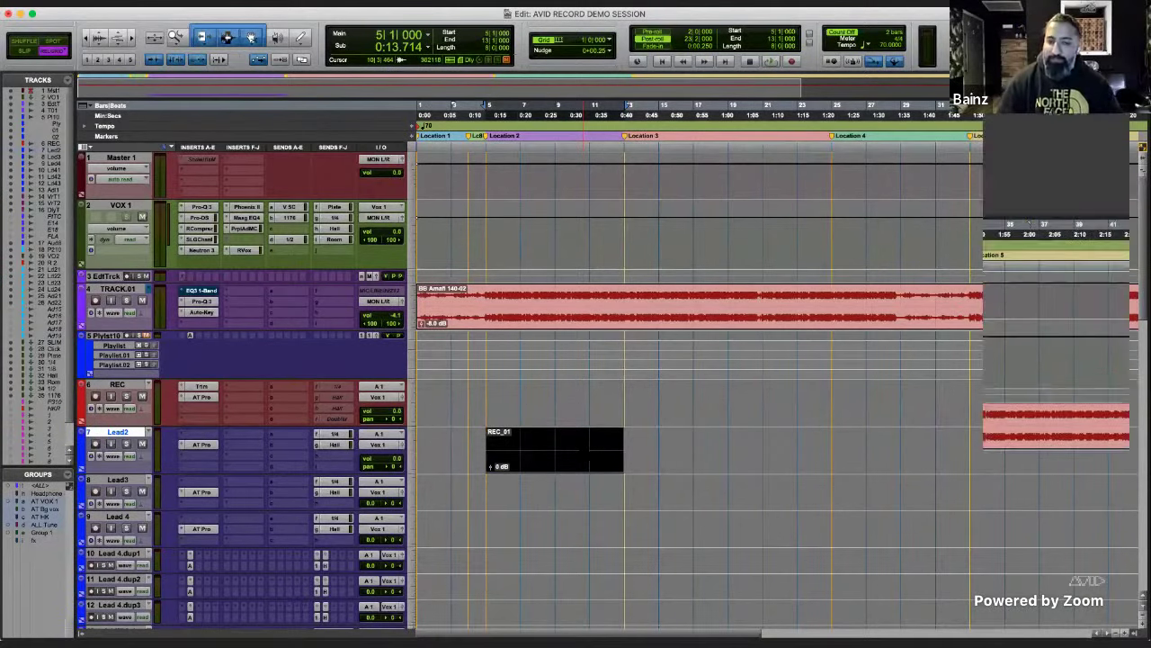
- Separate bar 8 of the REC_01 clip on Lead2 into its own clip and show its Clip Effects controls
scroll(584, 455, "down", 5)
key("F5")
mouse_move(465, 382)
left_mouse_down()
mouse_move(681, 376)
mouse_move(628, 374)
mouse_move(657, 380)
left_mouse_up()
key("r")
key("super+e")
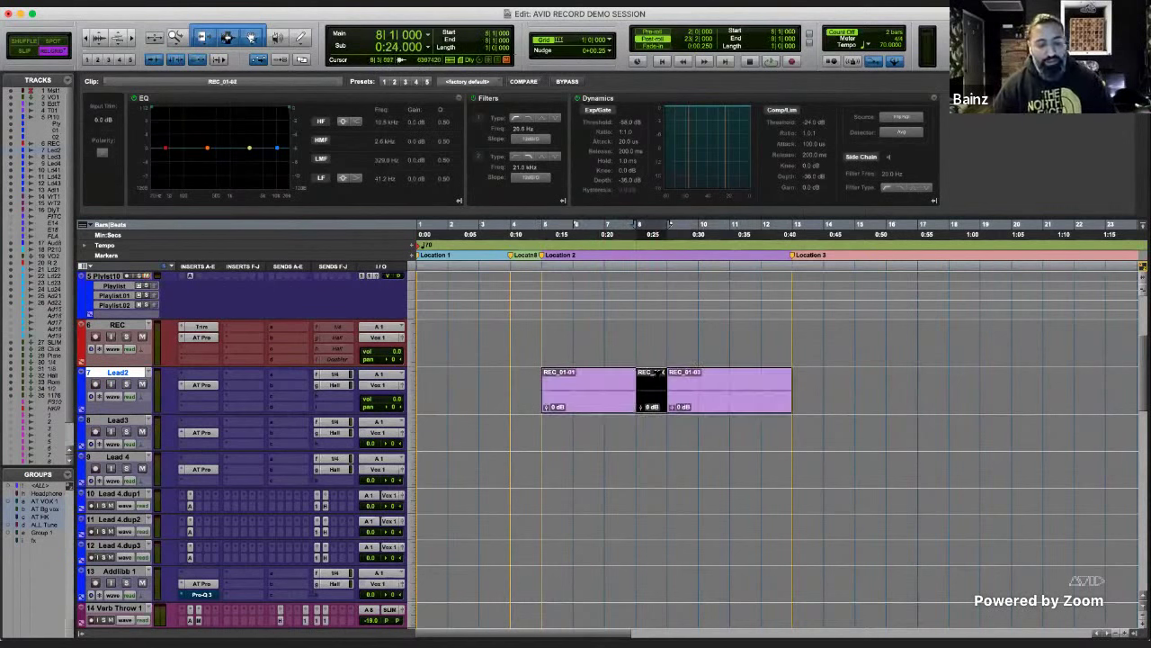
- Audition Clip Effects presets 1 to 5 in varying order on the separated bar 8 clip on Lead2
key("ctrl+alt+super+1")
key("ctrl+alt+super+2")
key("ctrl+alt+super+3")
key("ctrl+alt+super+4")
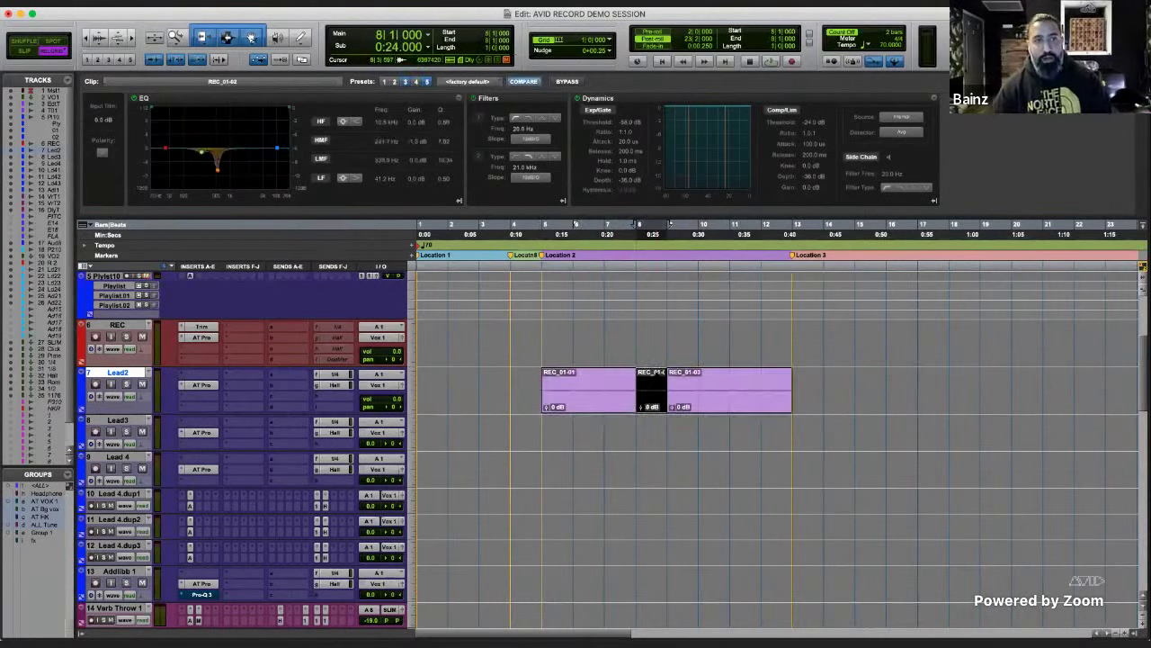
key("ctrl+alt+super+5")
key("ctrl+alt+super+3")
key("ctrl+alt+super+4")
key("ctrl+alt+super+5")
key("ctrl+alt+super+4")
key("ctrl+alt+super+3")
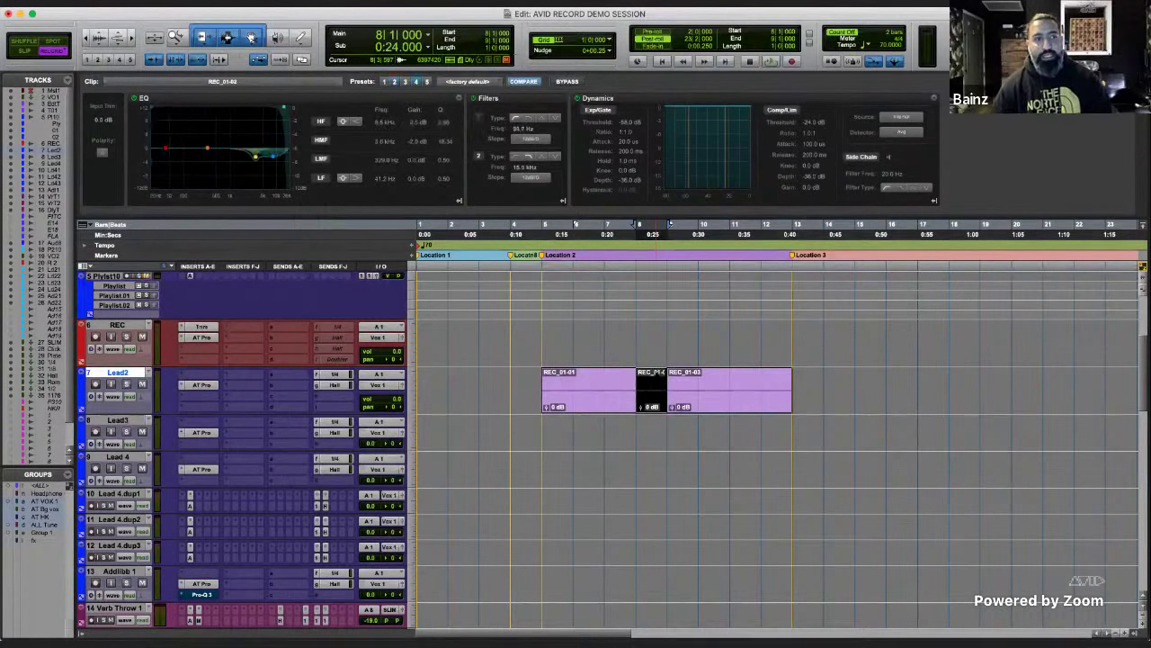
key("ctrl+alt+super+2")
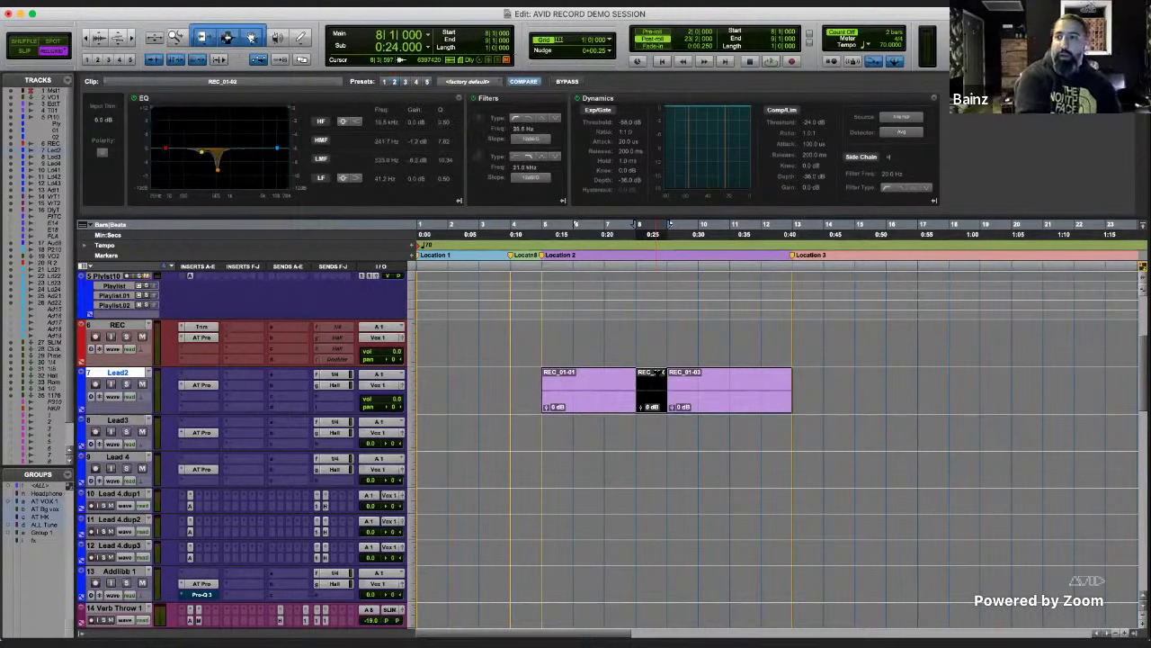
key("ctrl+alt+super+1")
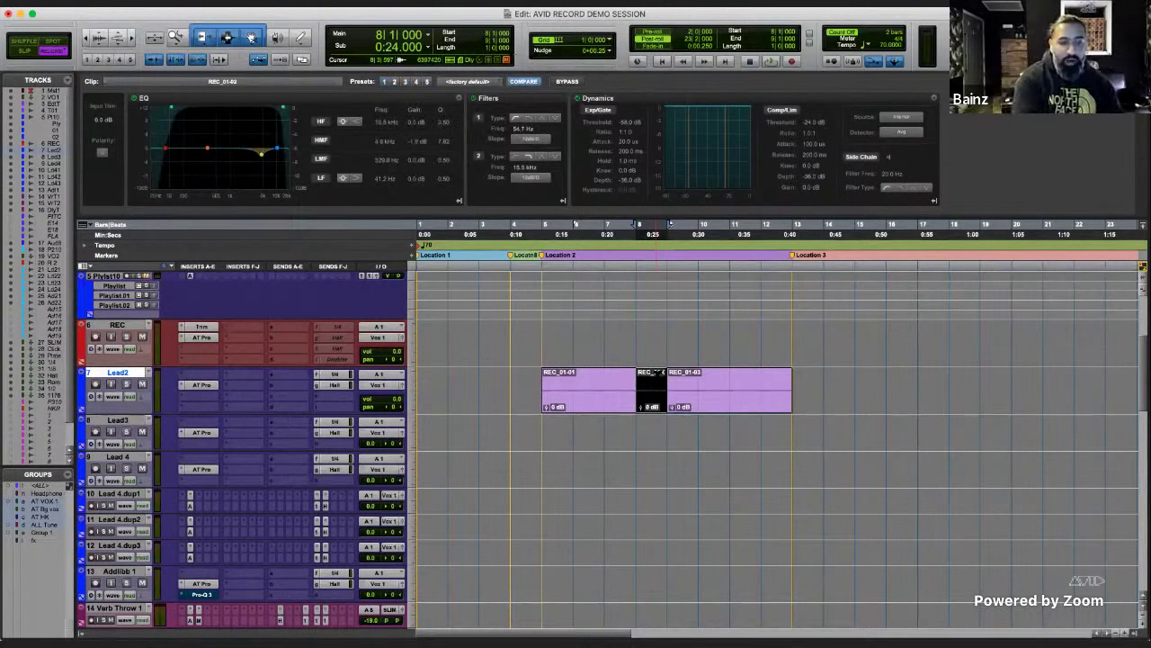
key("ctrl+alt+super+2")
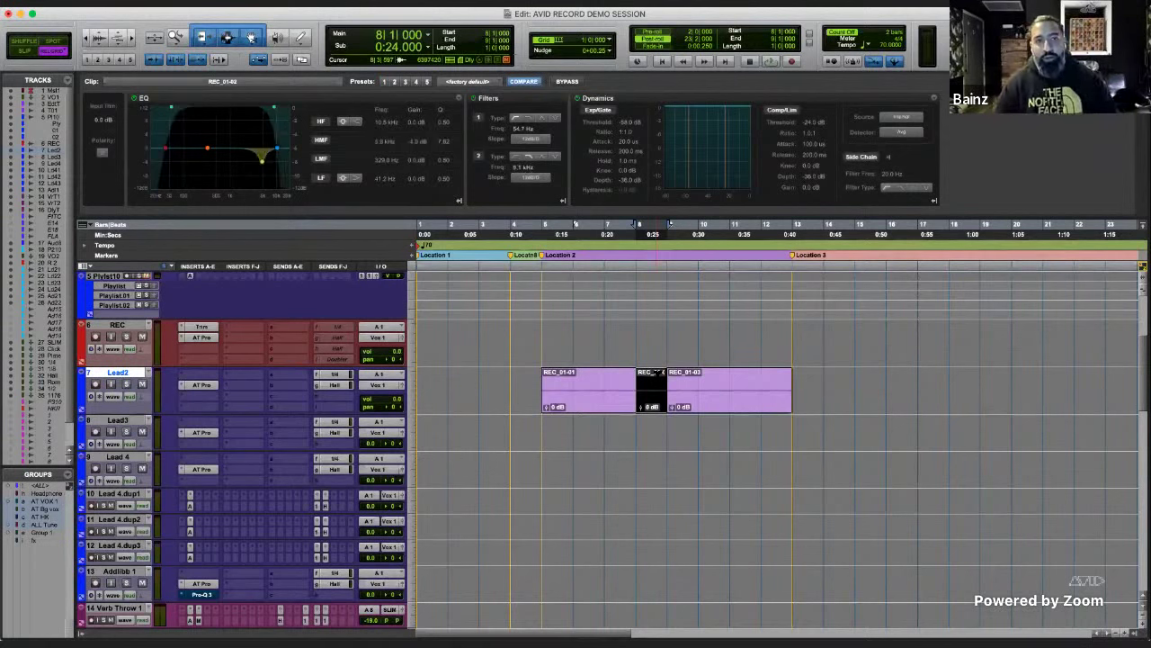
key("ctrl+alt+super+3")
key("ctrl+alt+super+4")
key("ctrl+alt+super+5")
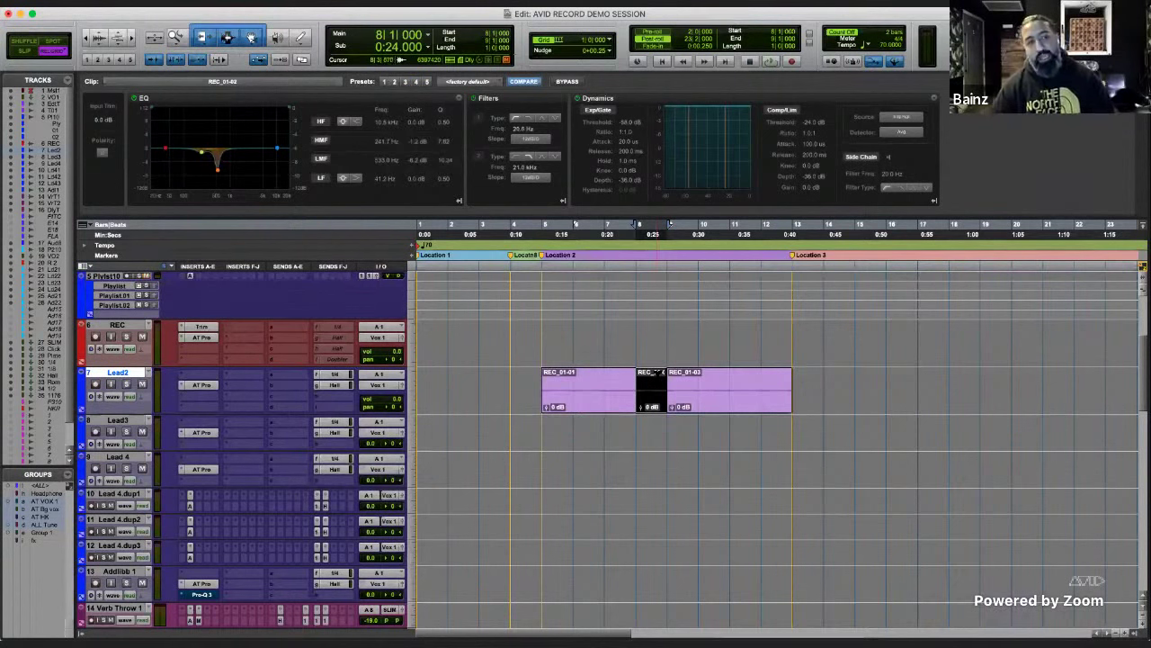
key("ctrl+alt+super+1")
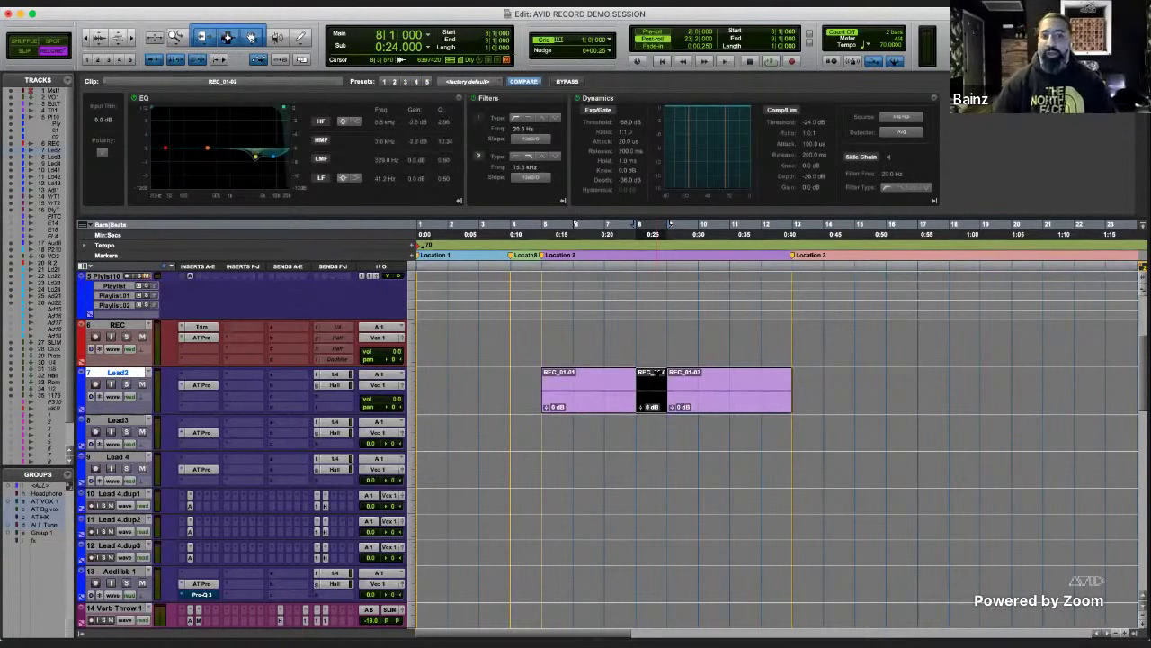
- Recall another Clip Effects preset on the selected bar 8 clip and hide the Clip Effects controls
left_click(657, 375)
double_click(656, 386)
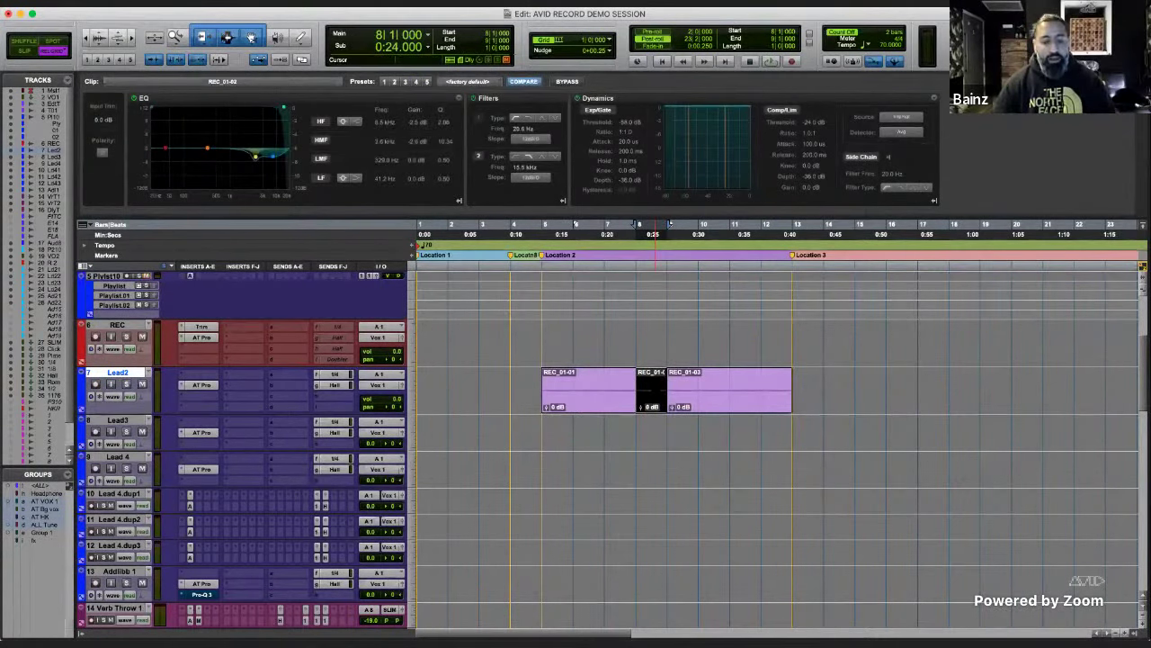
key("ctrl+alt+super+2")
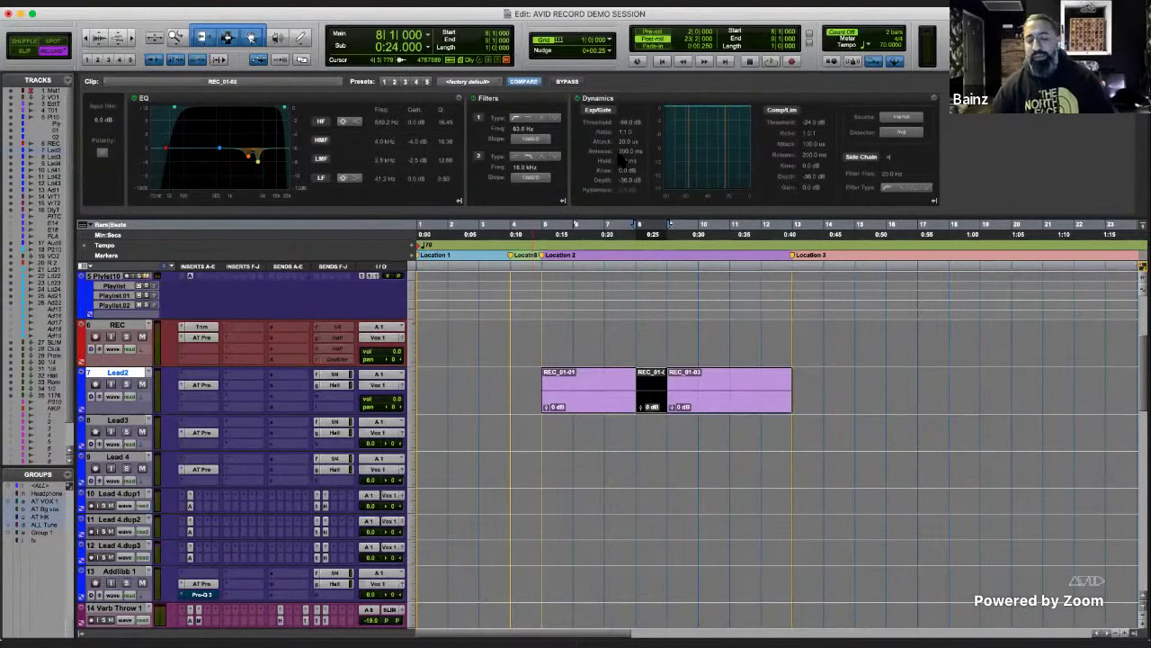
left_click(635, 363)
key("alt+6")
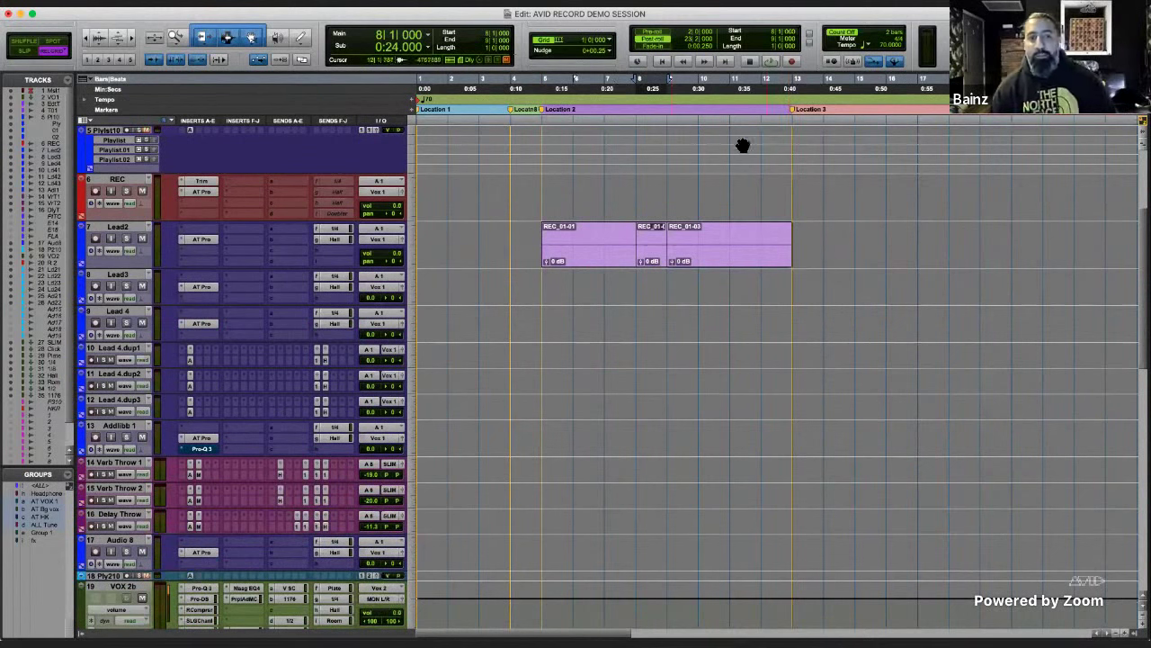
- Consolidate the empty range from bar 5 to bar 13 on REC into a clip and move it onto Lead2
left_click_drag(563, 186, 796, 199)
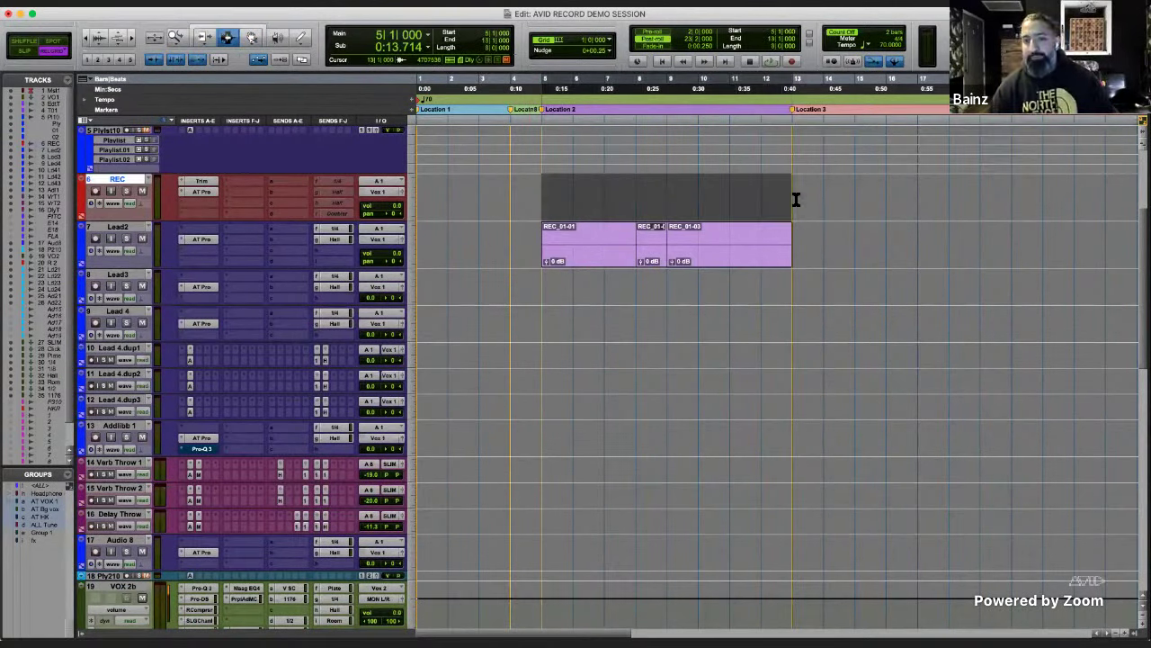
key("alt+shift+3")
key("F8")
left_click_drag(712, 203, 708, 244)
key("F7+F8")
- Try cutting bars 6 to 10 out of the REC_02 clip on Lead2, and undo the edit
scroll(707, 243, "up", 5)
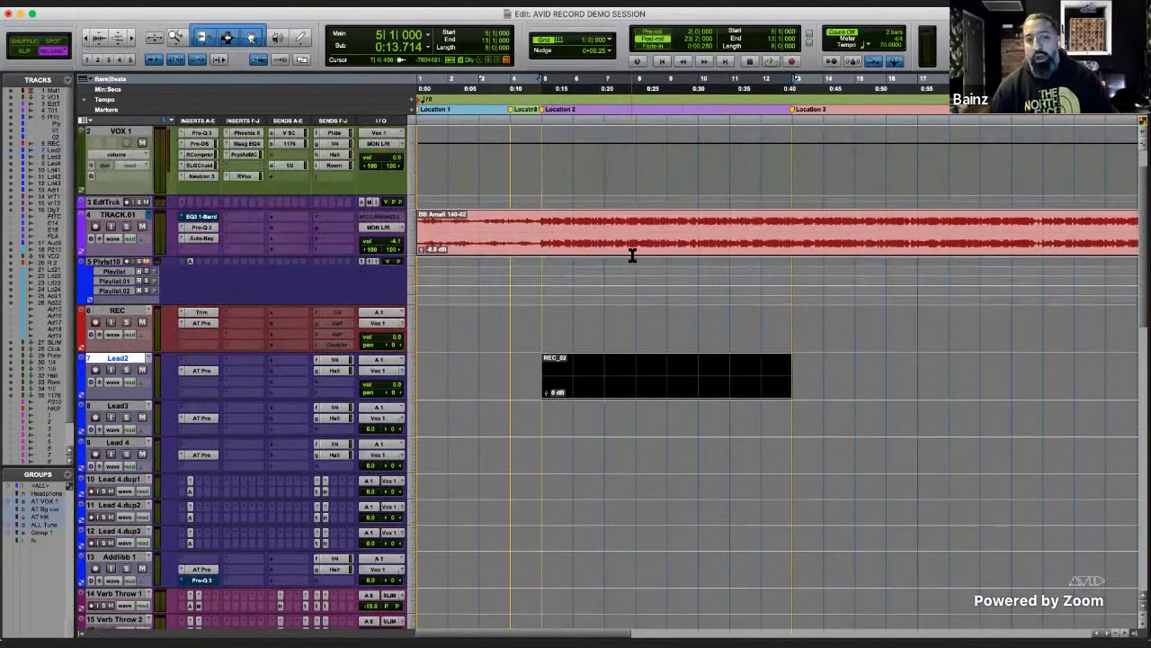
key("F7")
left_click_drag(589, 321, 699, 326)
key("F8")
key("semicolon")
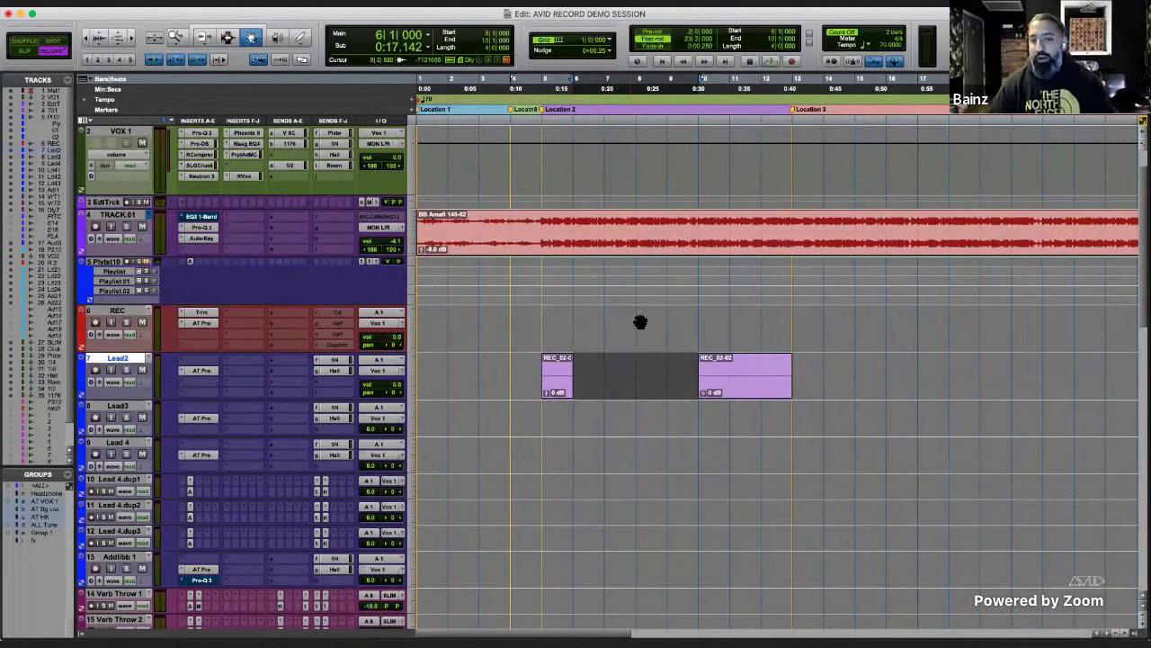
key("Delete")
key("F7")
key("super+z")
scroll(527, 303, "down", 3)
key("F7+F8")
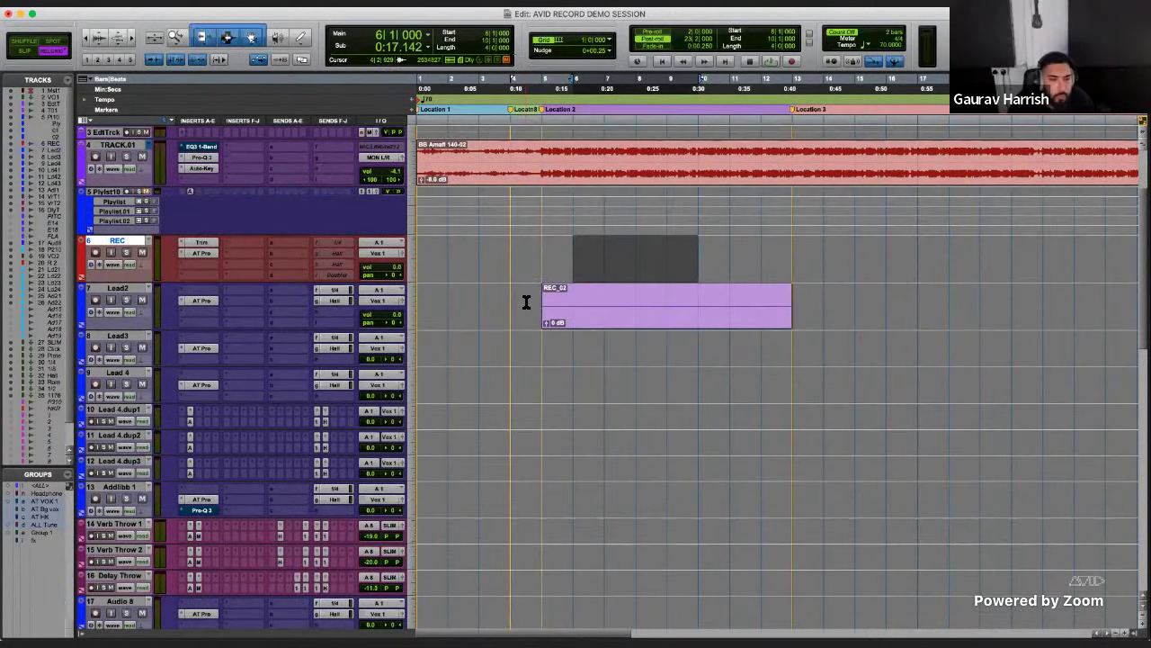
- Examine the Pro-Q 3 and Pro-DS inserts on the VOX 1 track, closing each one after viewing
scroll(527, 303, "up", 5)
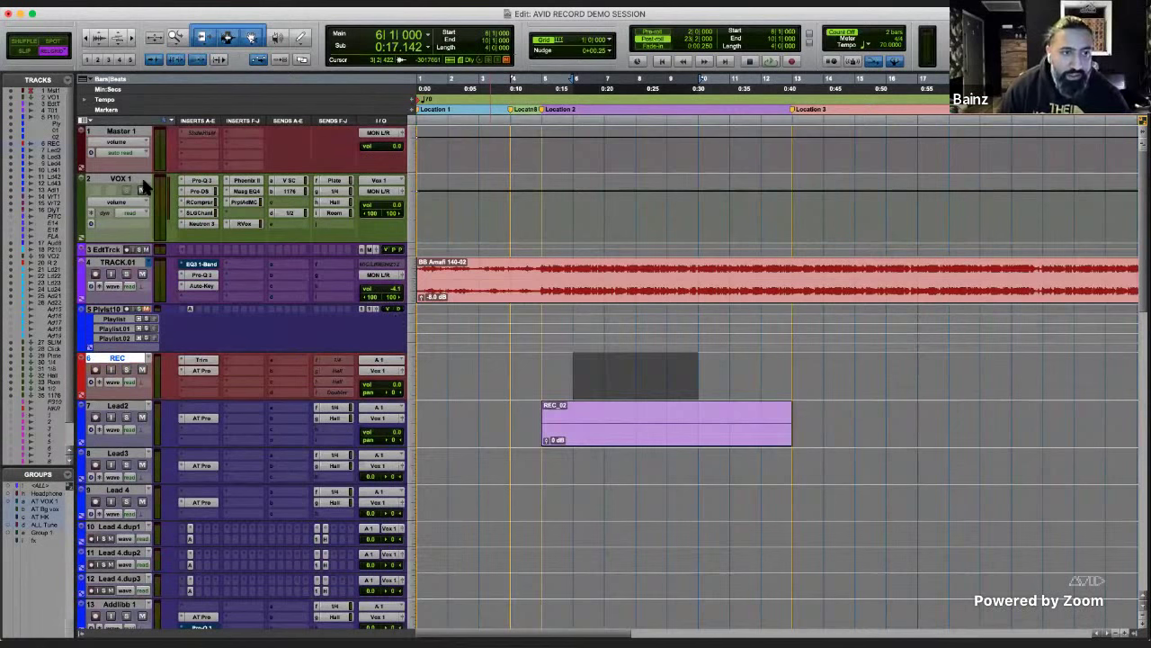
left_click(201, 180)
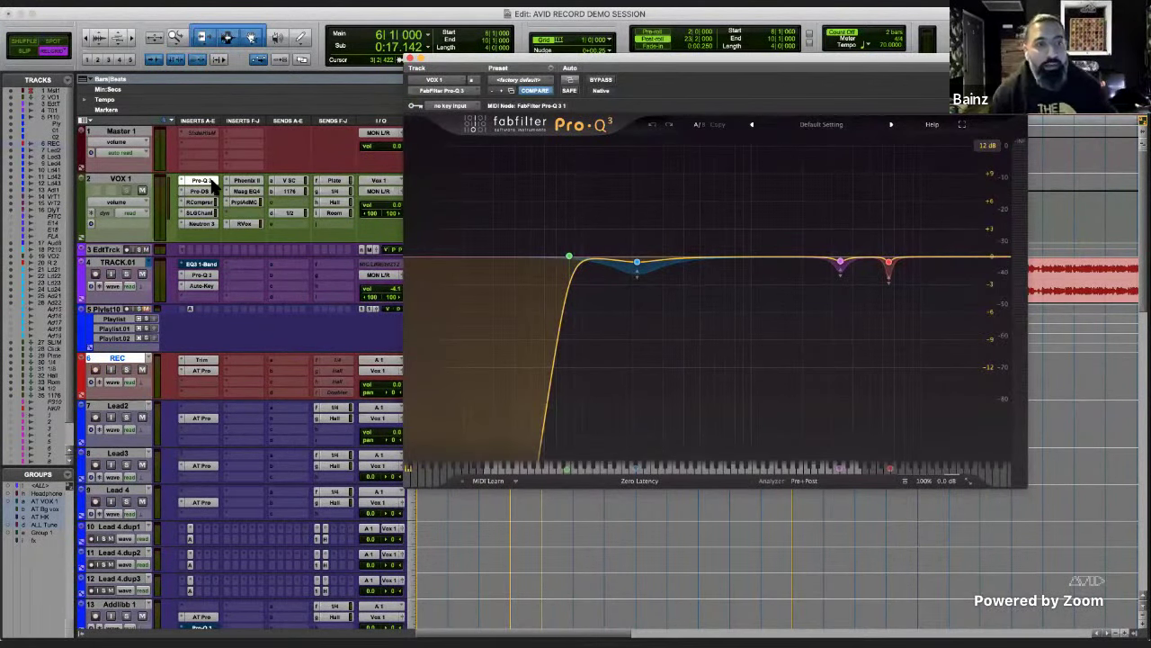
left_click(211, 182)
left_click(205, 191)
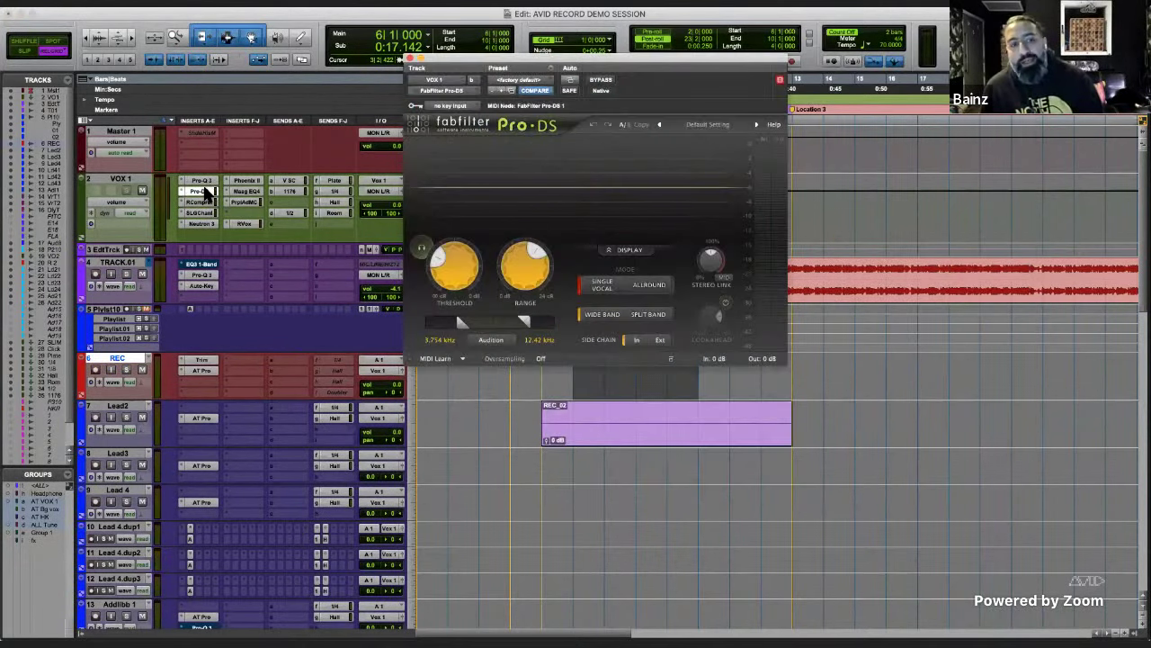
left_click(205, 192)
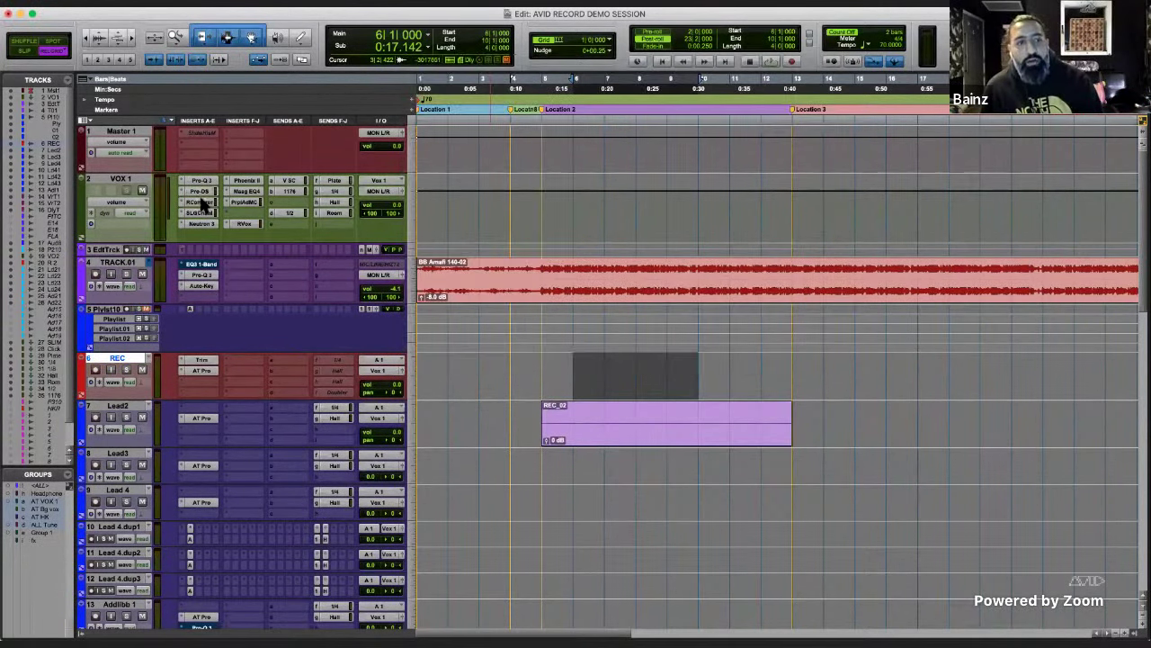
- Select the VOX 1 track and examine its RCompressor and SSL G-Channel inserts
left_click(139, 185)
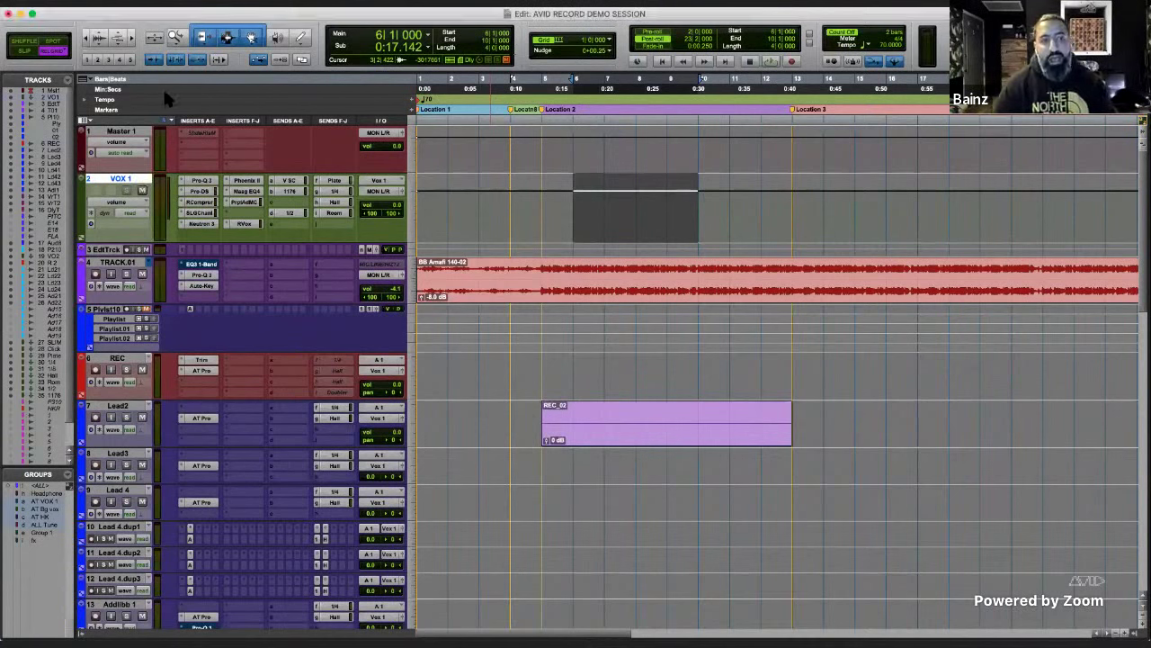
left_click(191, 203)
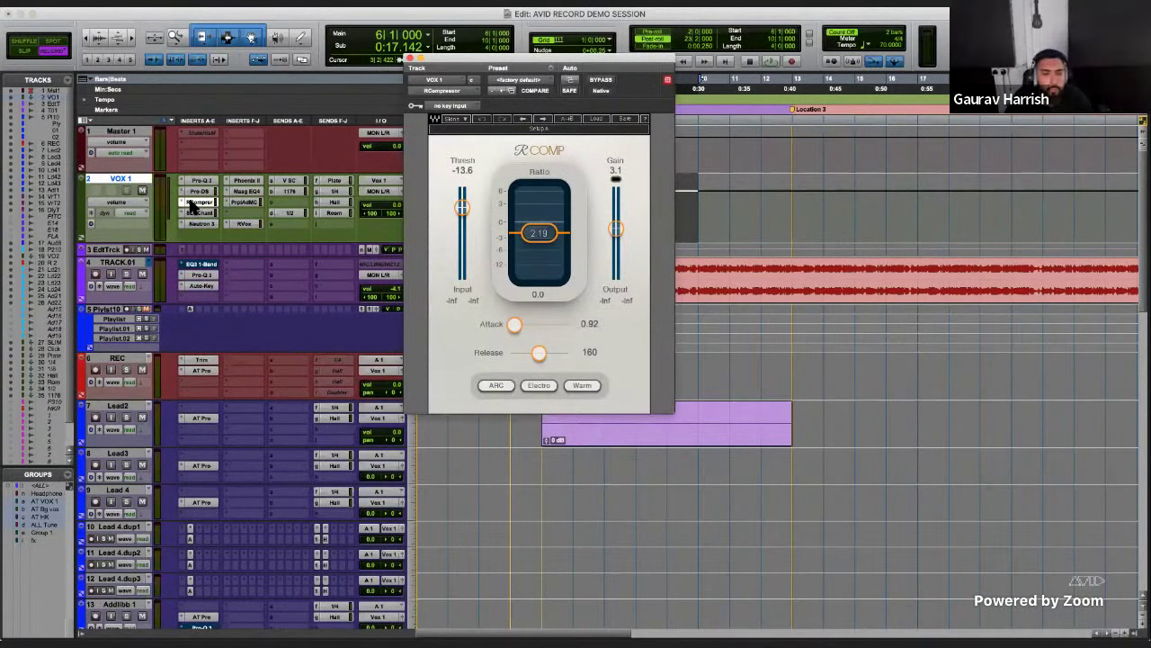
left_click(191, 203)
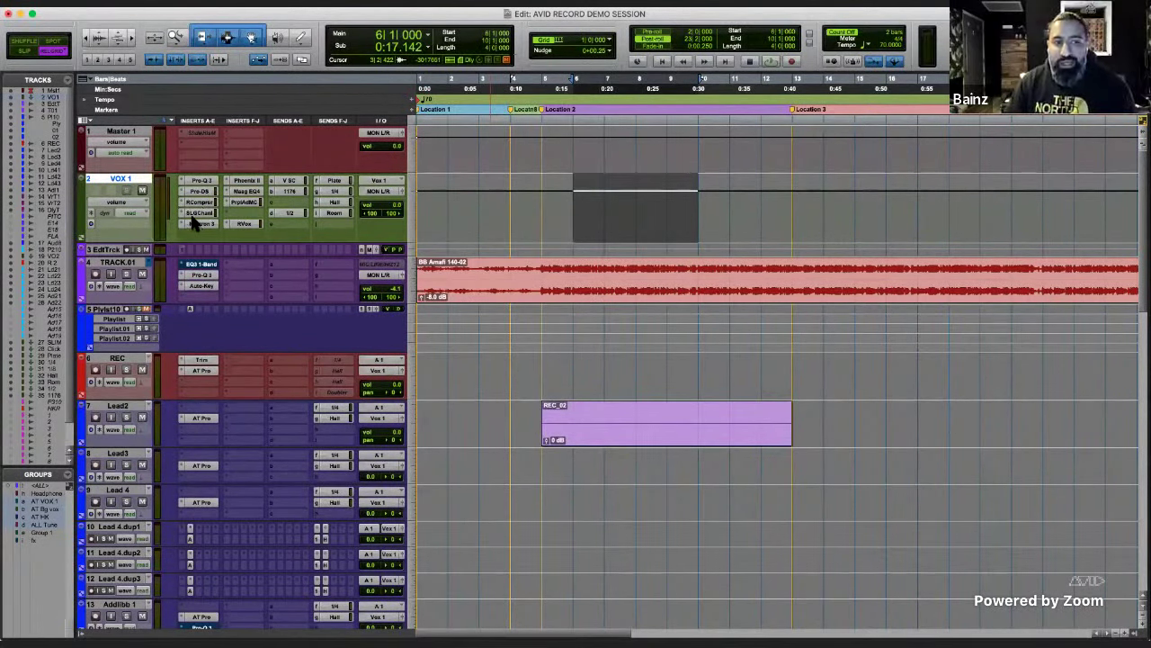
left_click(193, 214)
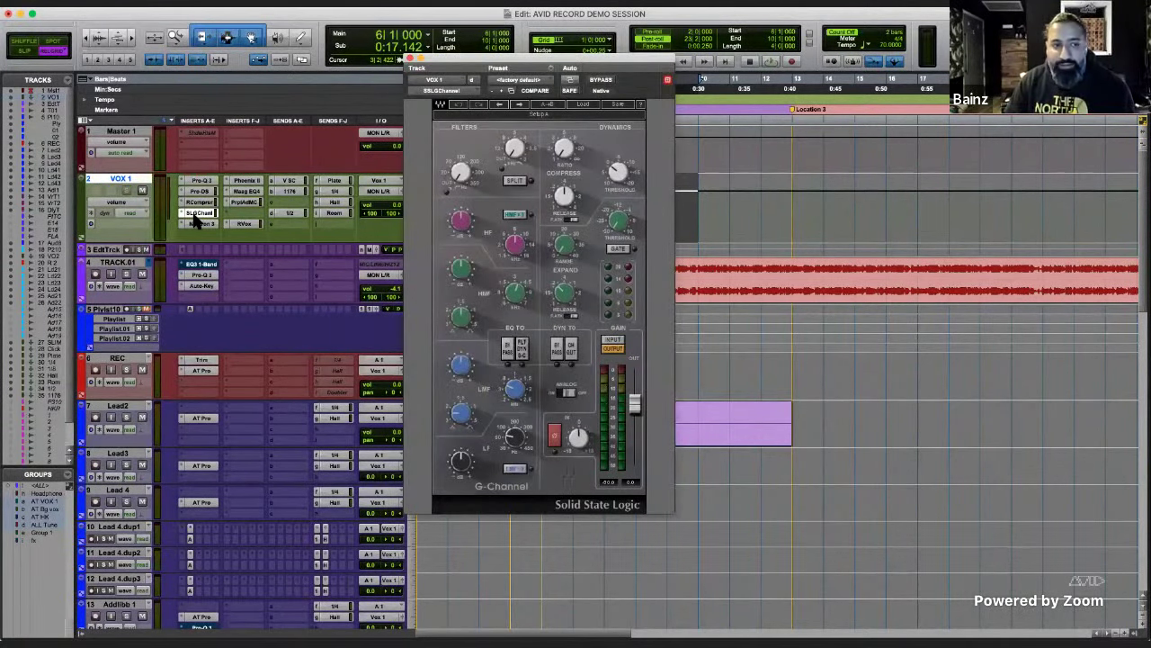
left_click(196, 216)
- Examine Neutron 3's Equalizer and Exciter on VOX 1, enabling the Exciter only while checking its two bands
left_click(199, 223)
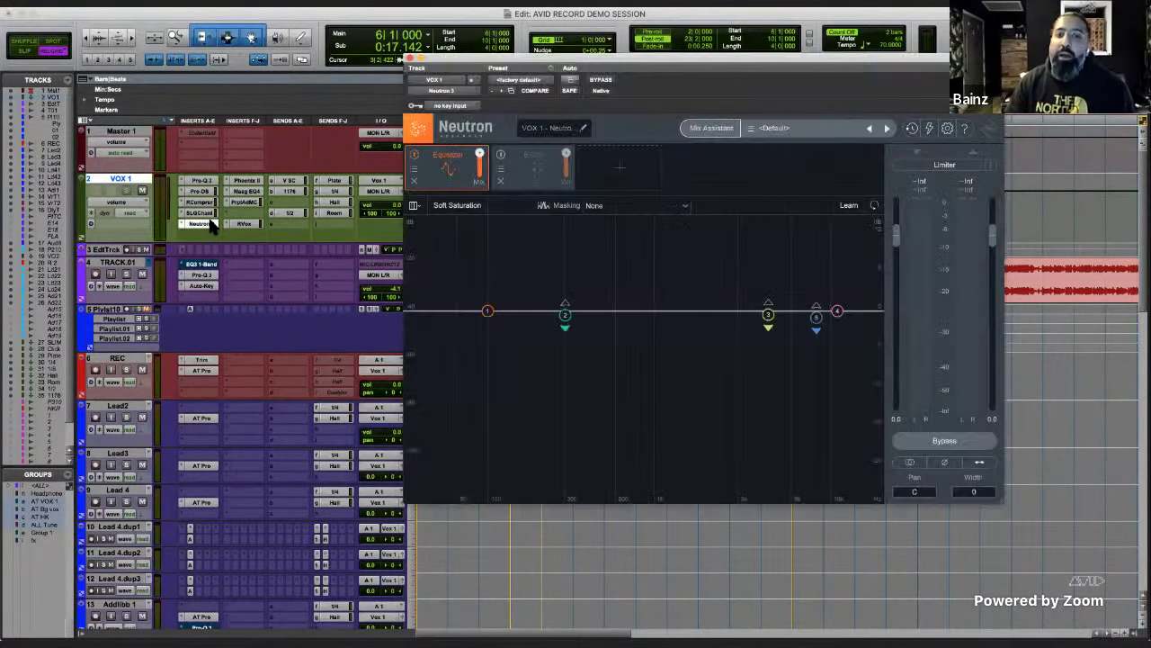
left_click(549, 184)
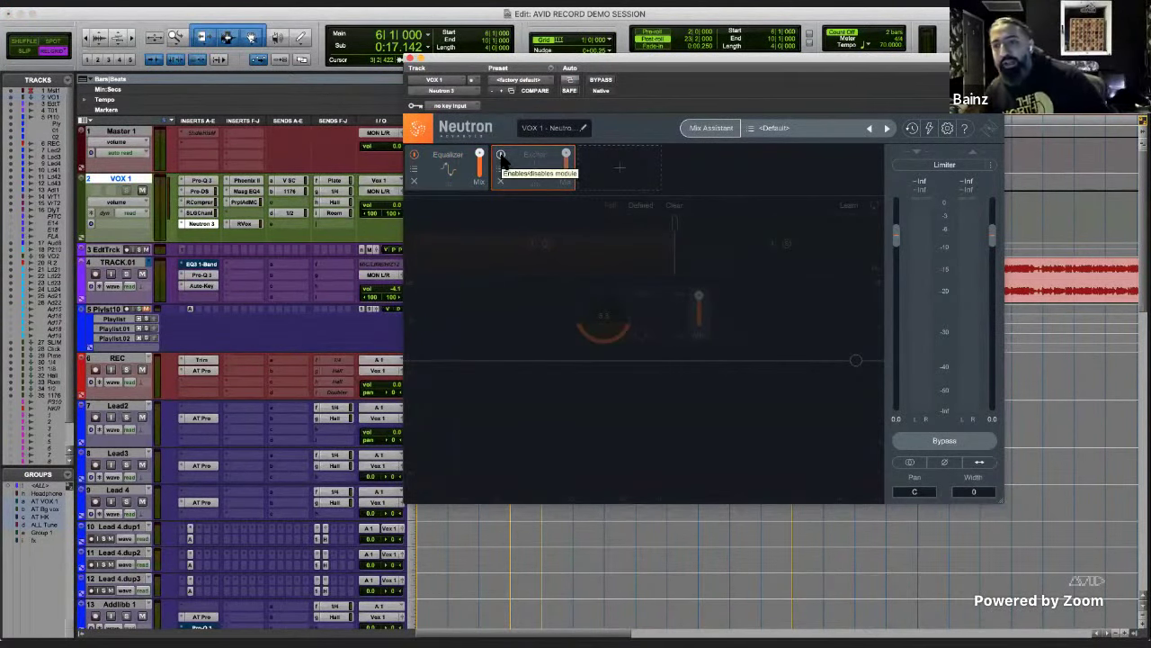
left_click(445, 156)
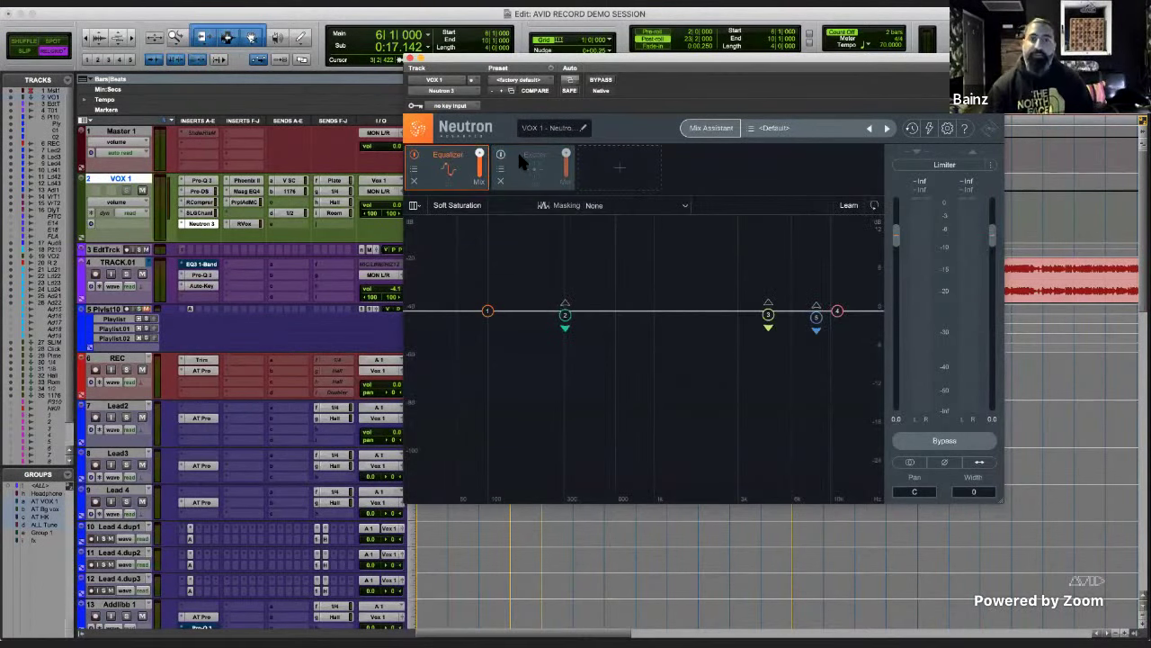
left_click(519, 155)
left_click(501, 153)
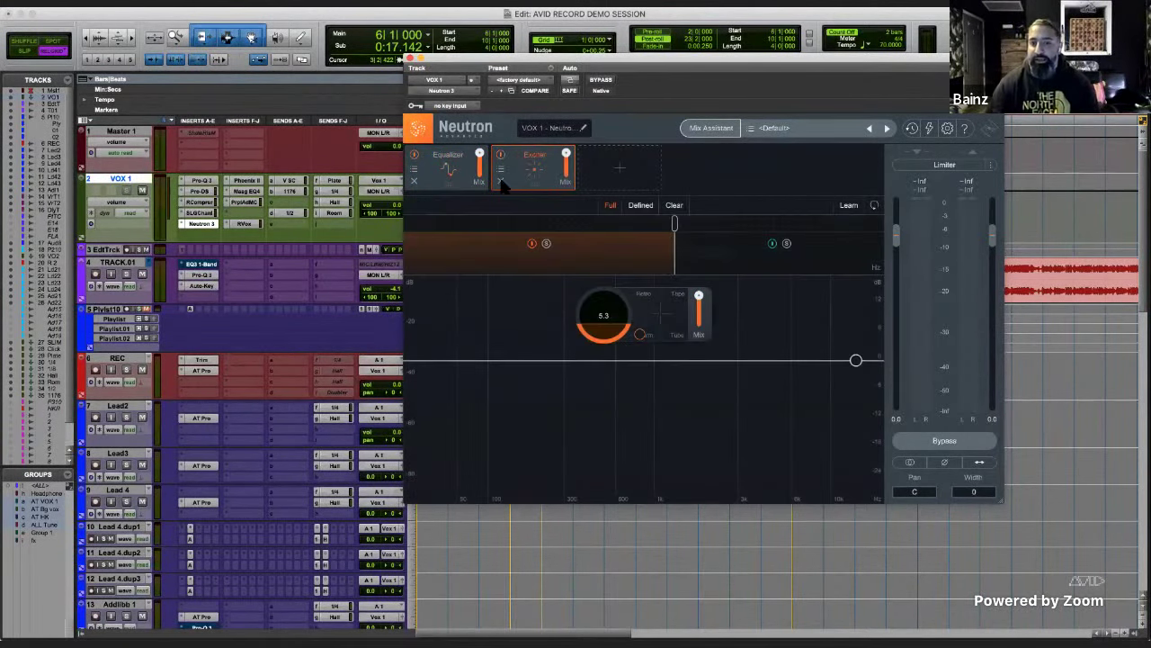
left_click(715, 246)
left_click(617, 257)
left_click(716, 250)
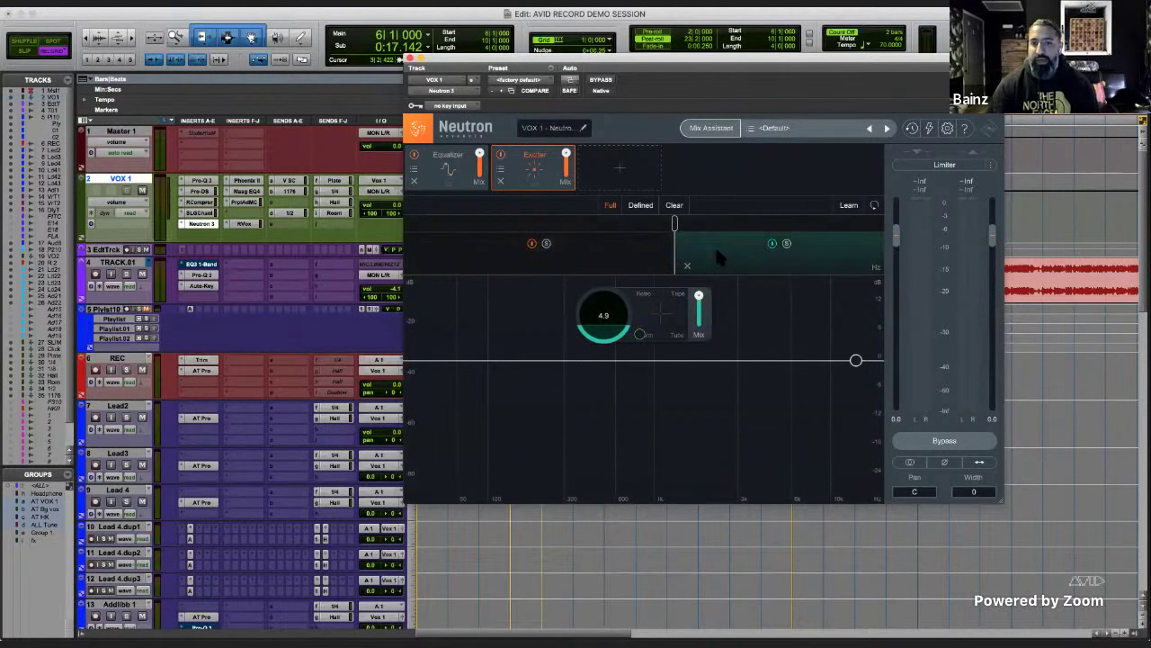
left_click(501, 154)
left_click(445, 158)
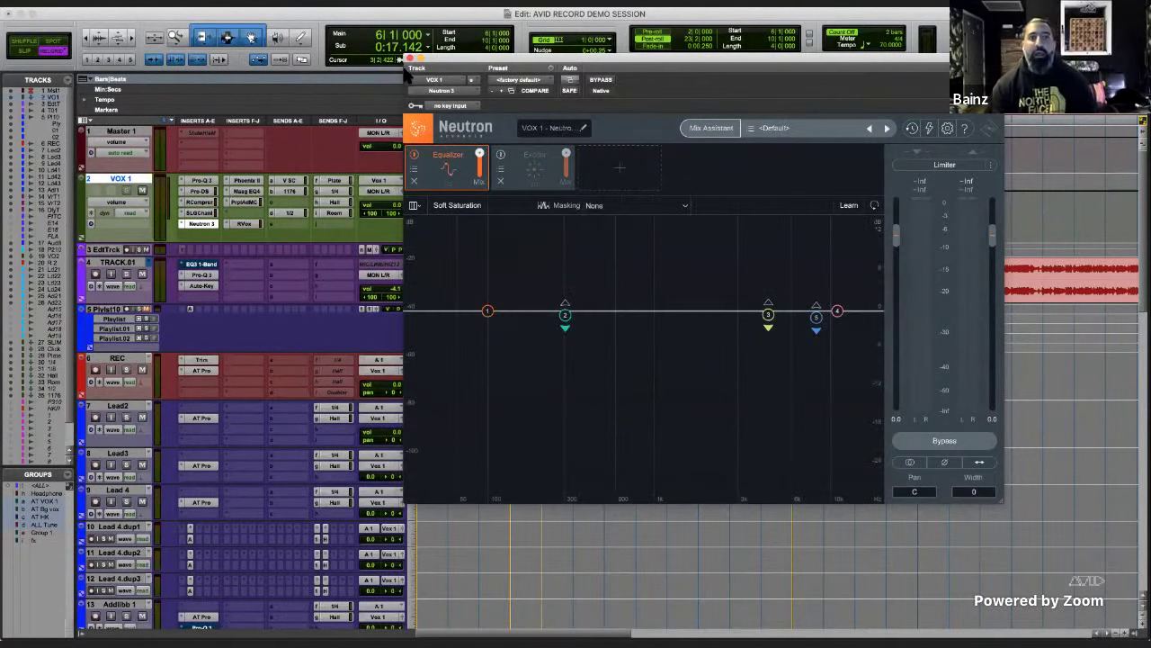
left_click(409, 58)
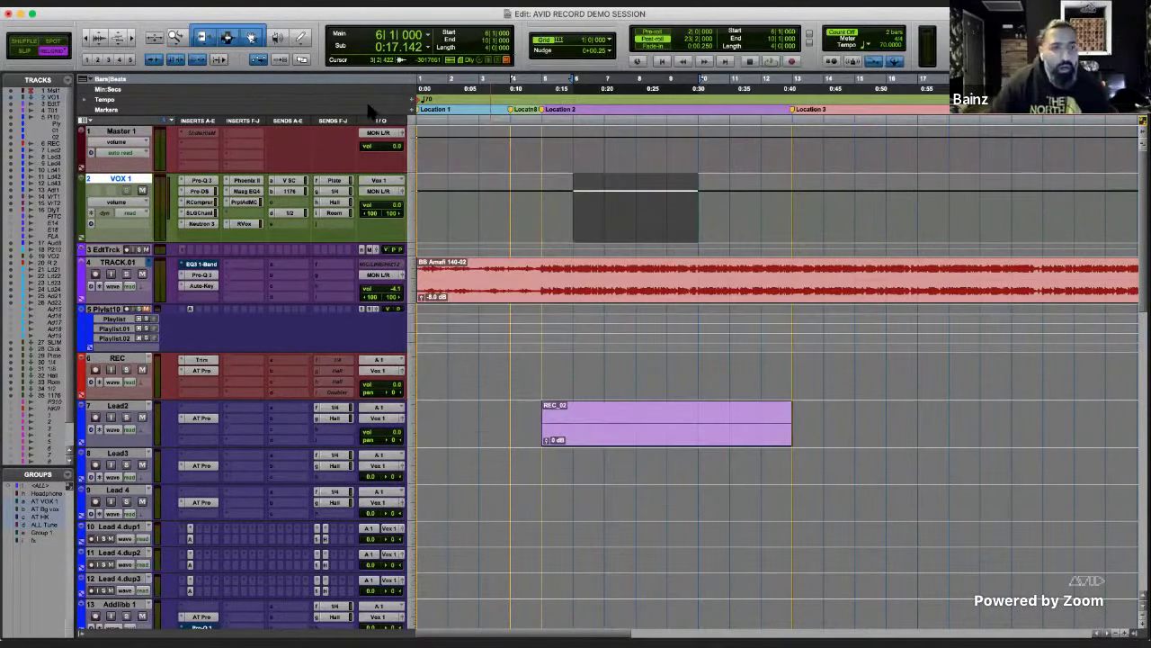
- Set the Process amount of the Phoenix II tape emulation on VOX 1 to 13.04 and close the plug-in
left_click(248, 181)
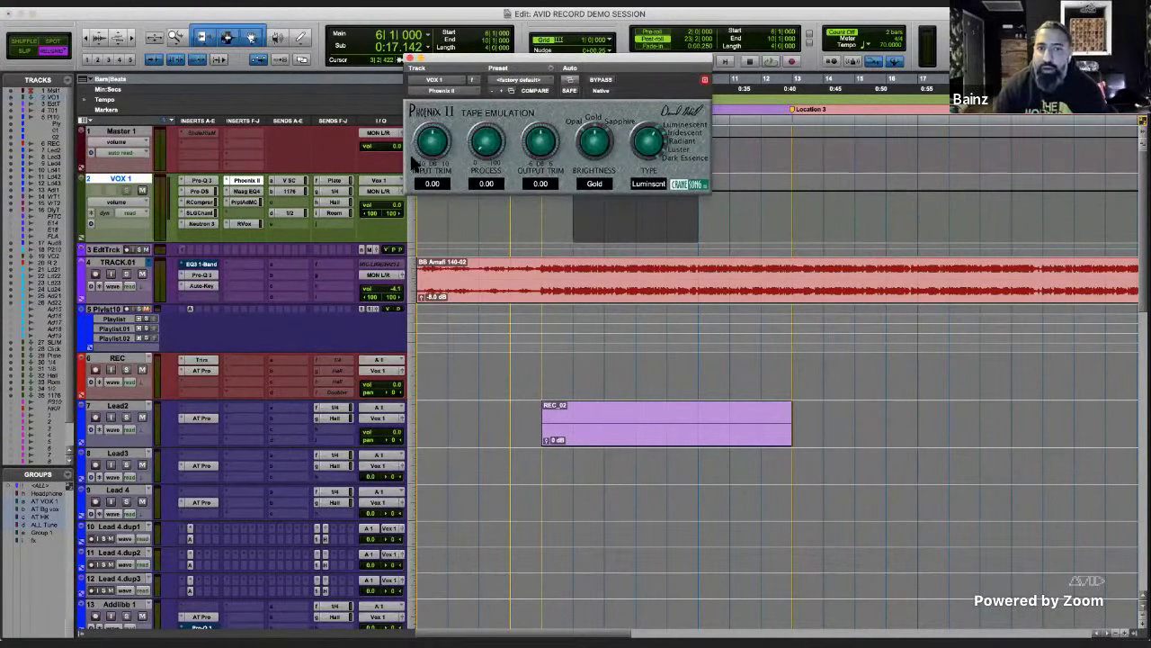
mouse_move(486, 143)
left_mouse_down()
mouse_move(491, 124)
mouse_move(478, 157)
mouse_move(508, 133)
mouse_move(503, 149)
left_mouse_up()
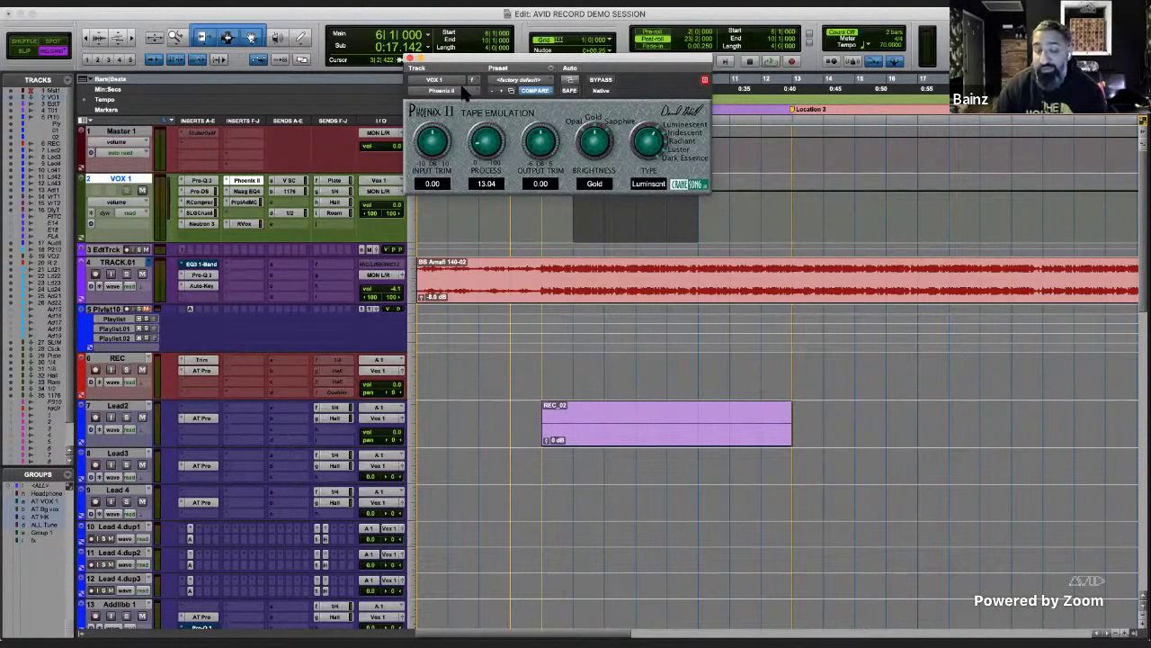
left_click(410, 60)
- Examine the Maag EQ4, Purple Audio MC77 and RVox inserts on the VOX 1 track
left_click(244, 192)
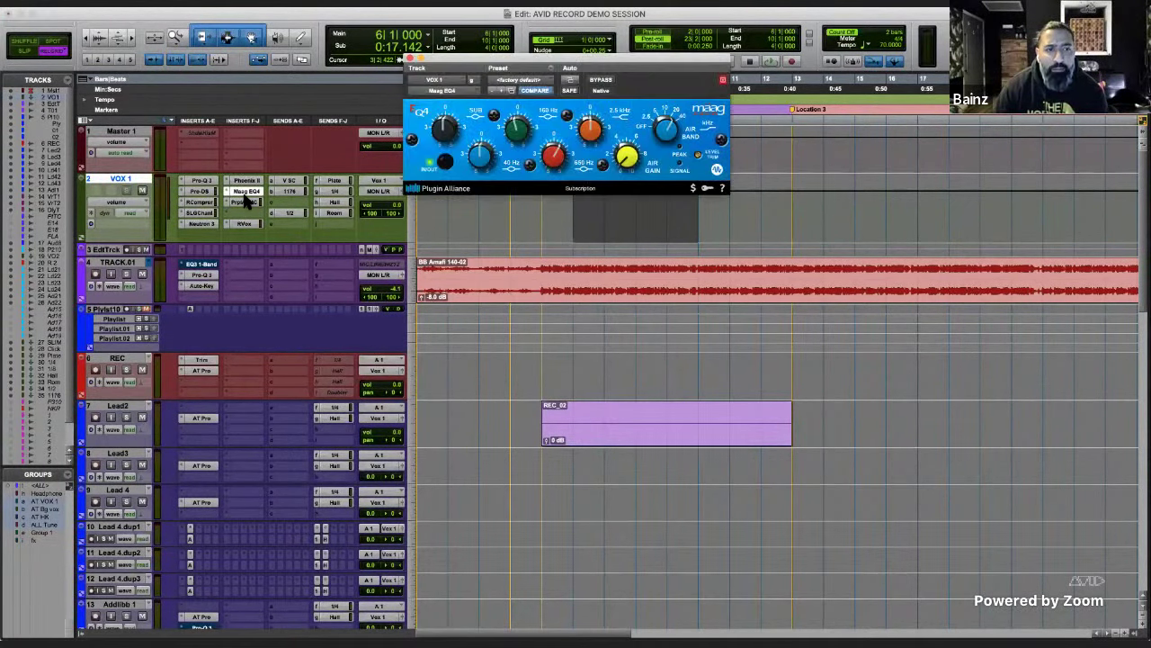
left_click(248, 195)
left_click(245, 203)
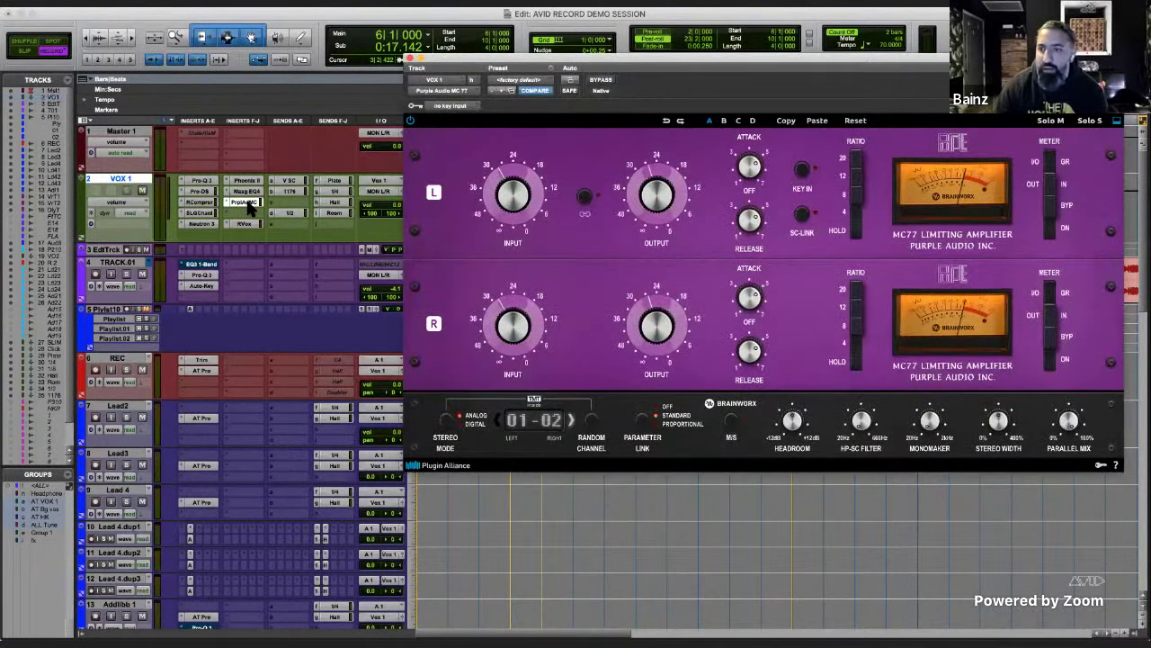
left_click(248, 203)
left_click(250, 224)
left_click(249, 224)
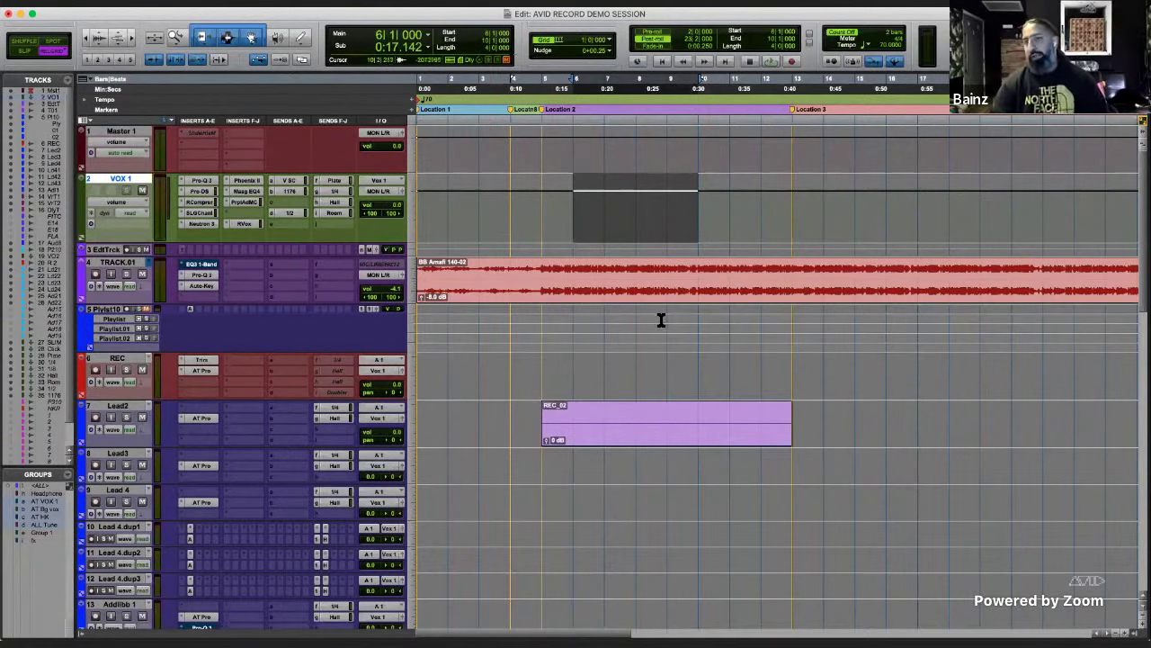
scroll(693, 307, "down", 10)
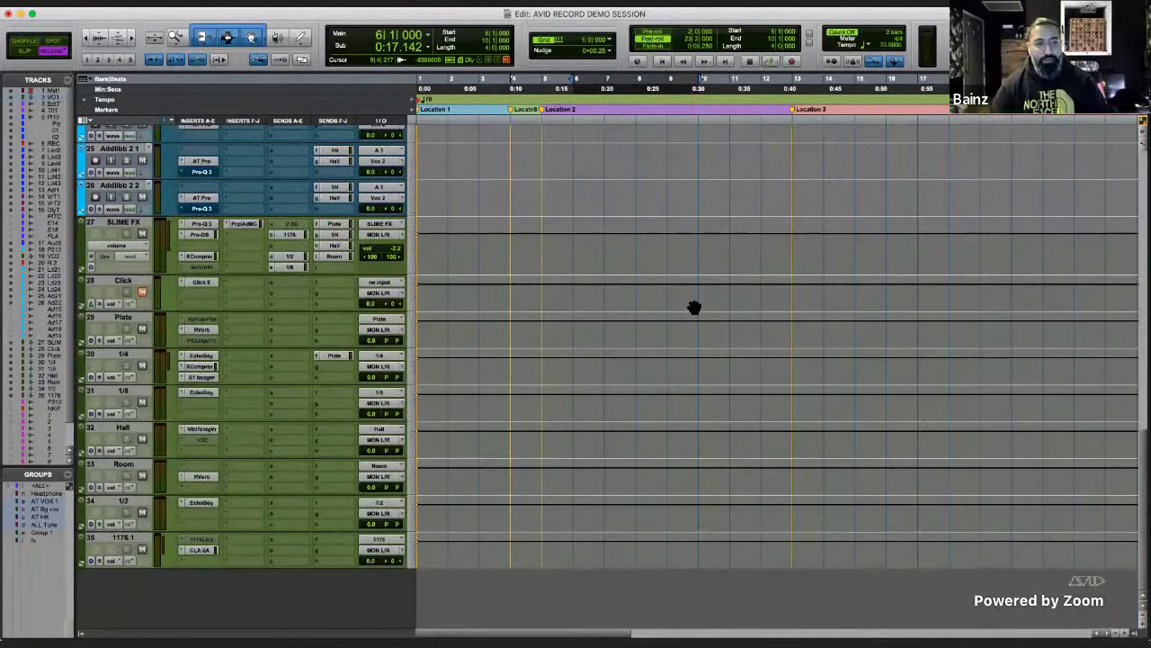
- Delete the blank clip on the Lead2 track and return the edit cursor to the session start
scroll(694, 307, "up", 10)
key("F8")
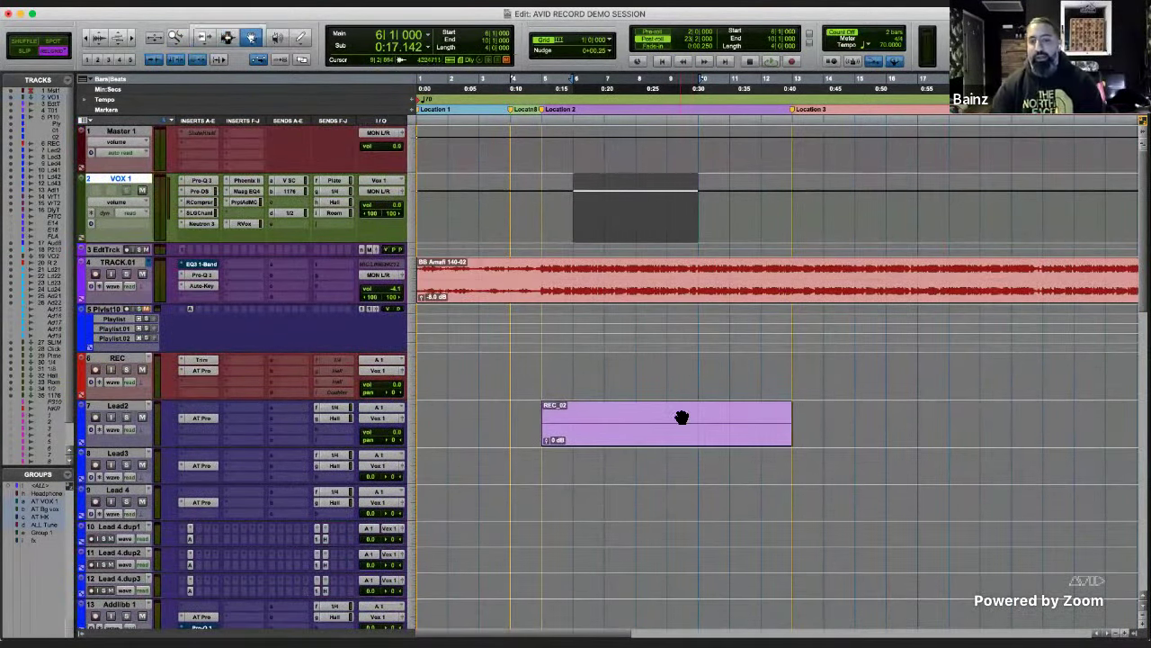
left_click(681, 416)
key("Delete")
key("Return")
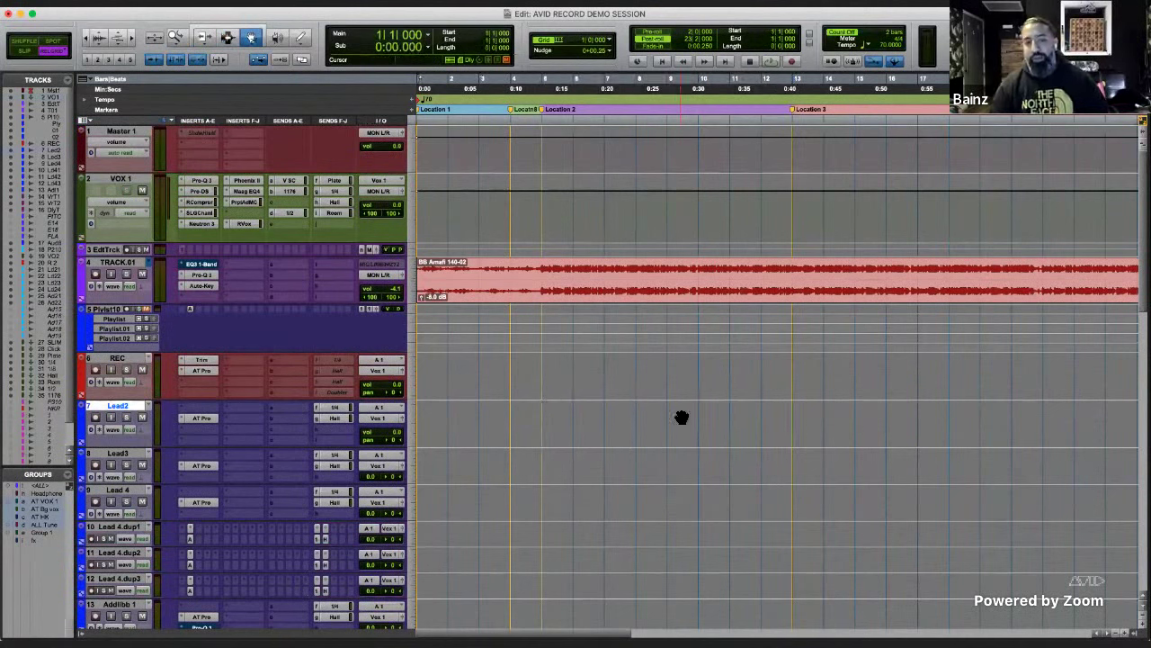
key("r")
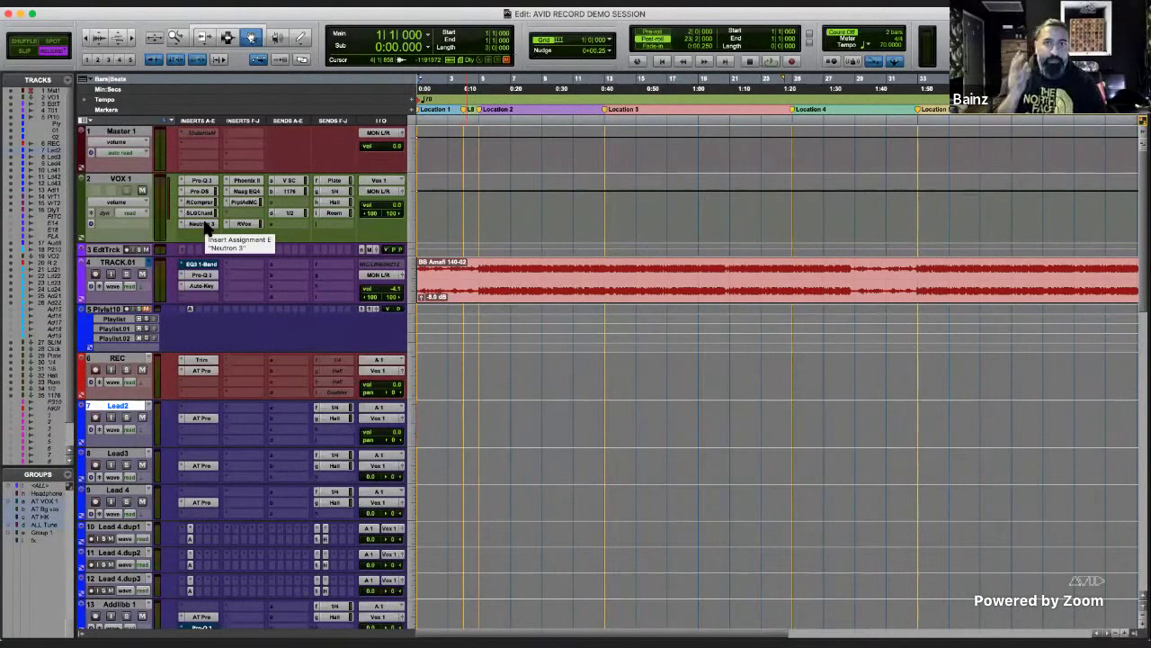
left_click(93, 12)
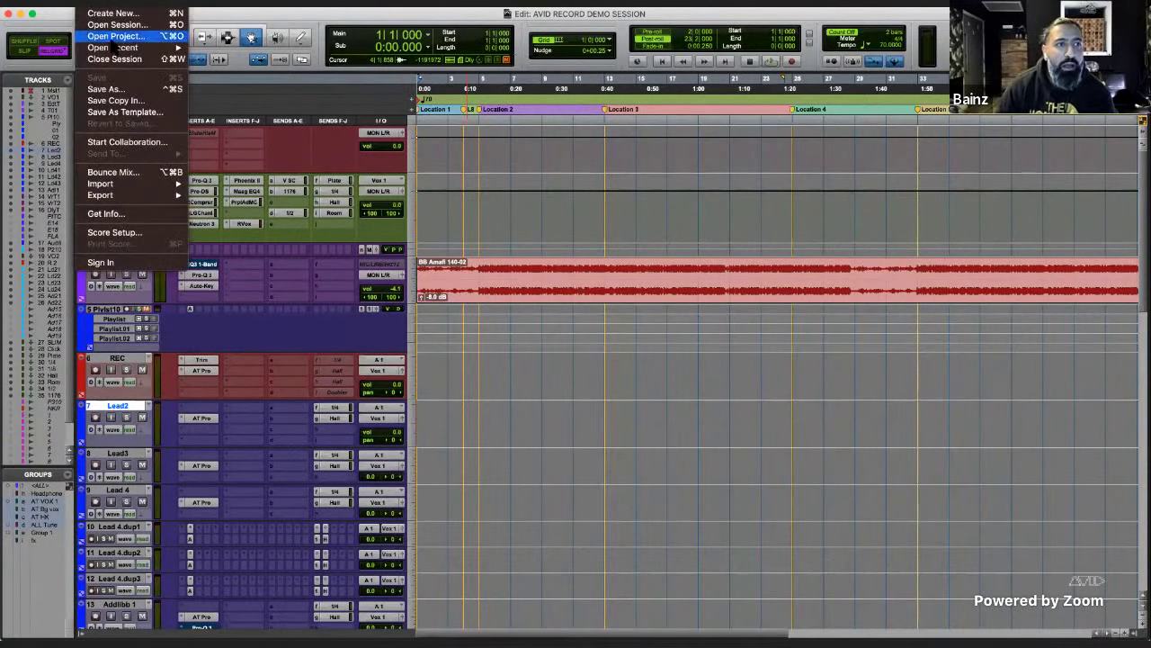
mouse_move(119, 49)
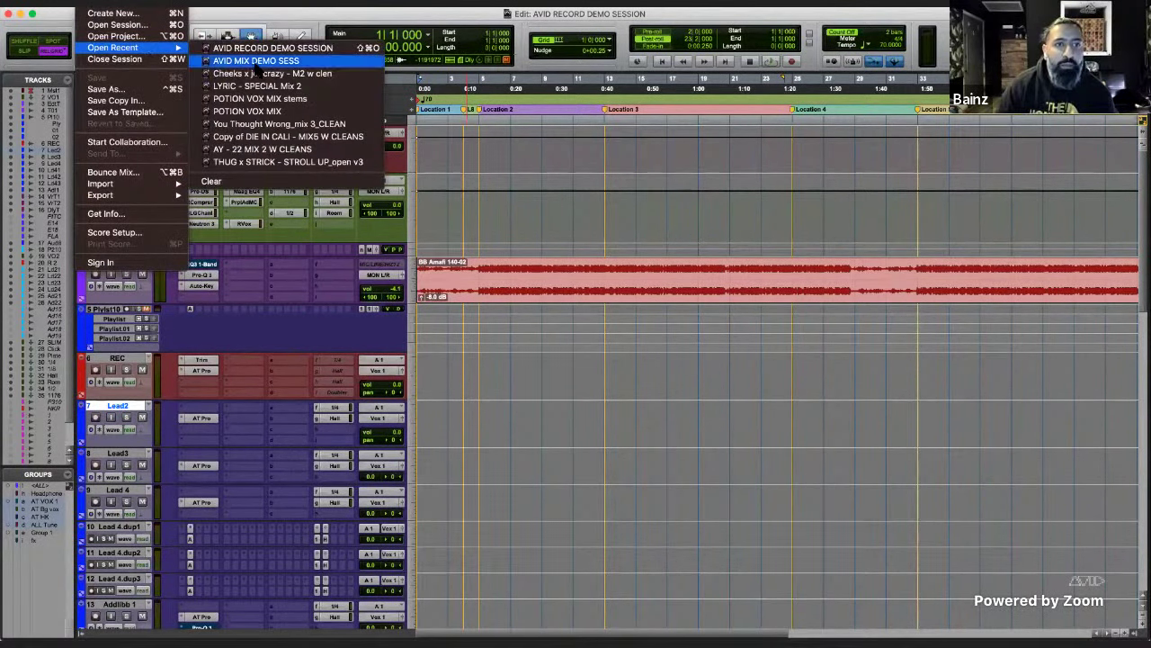
left_click(586, 258)
scroll(585, 258, "down", 15)
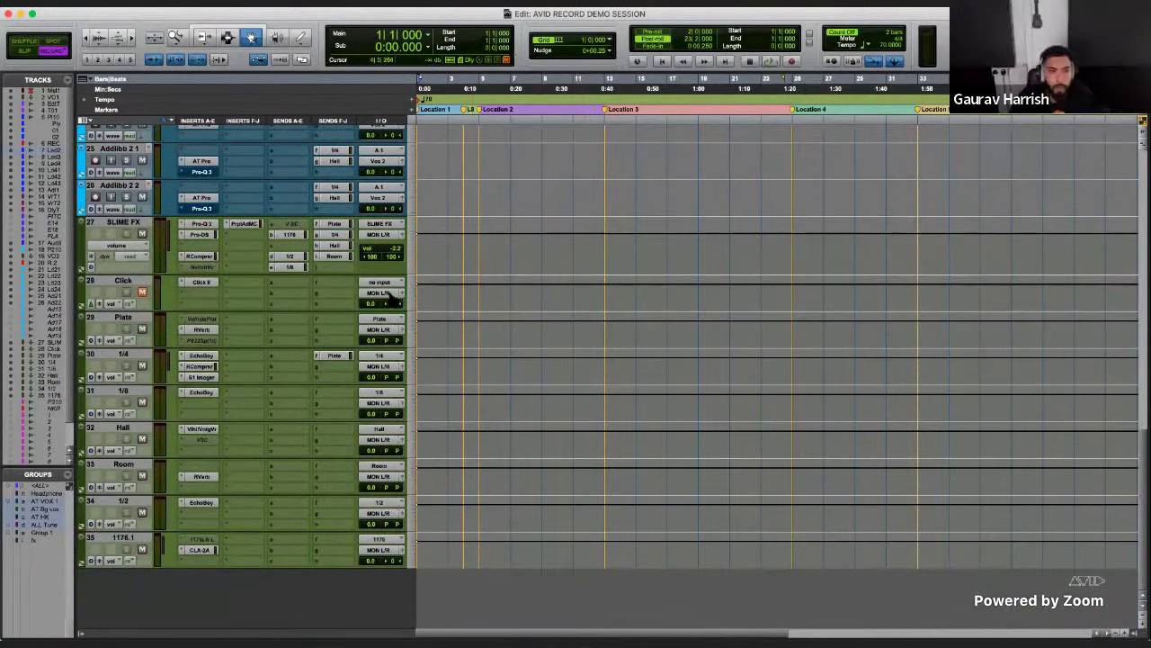
scroll(109, 316, "up", 15)
scroll(110, 316, "up", 6)
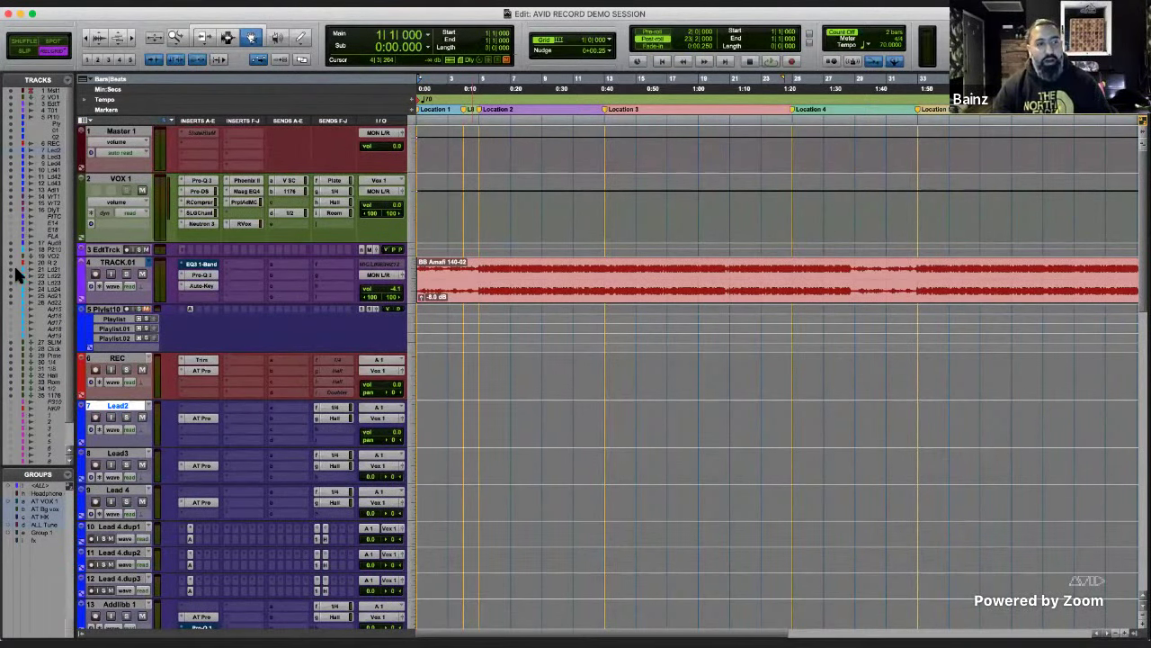
- Show the hidden hook section tracks, from Playlist 3.10 through HOOK
scroll(10, 314, "down", 2)
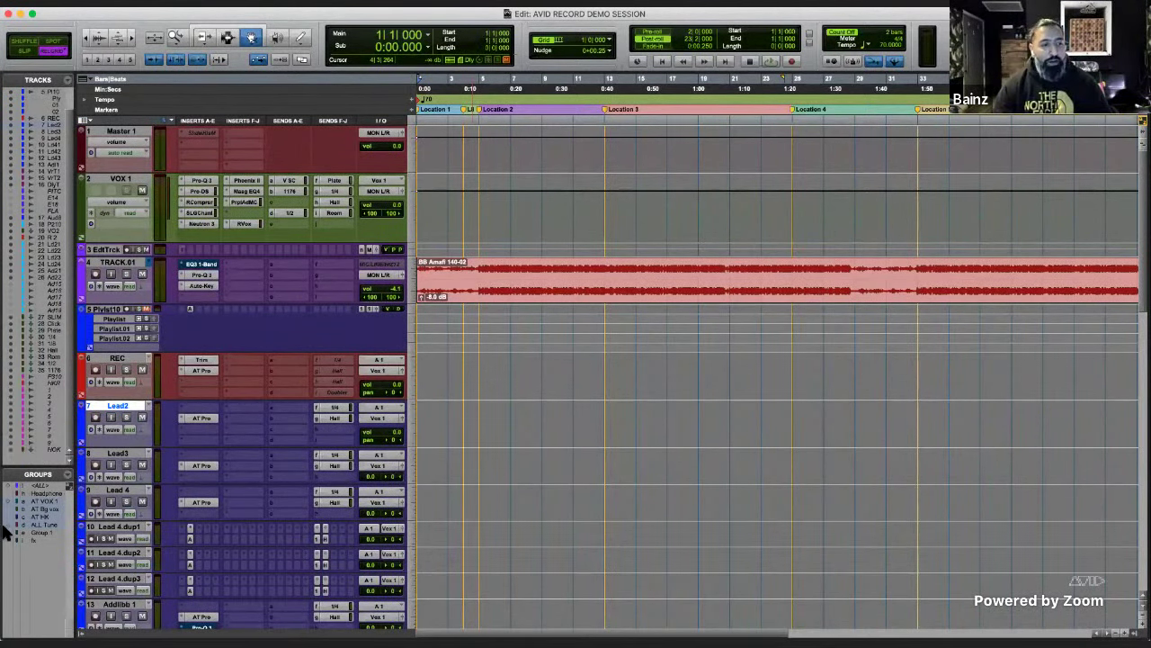
scroll(501, 515, "down", 15)
scroll(501, 514, "down", 4)
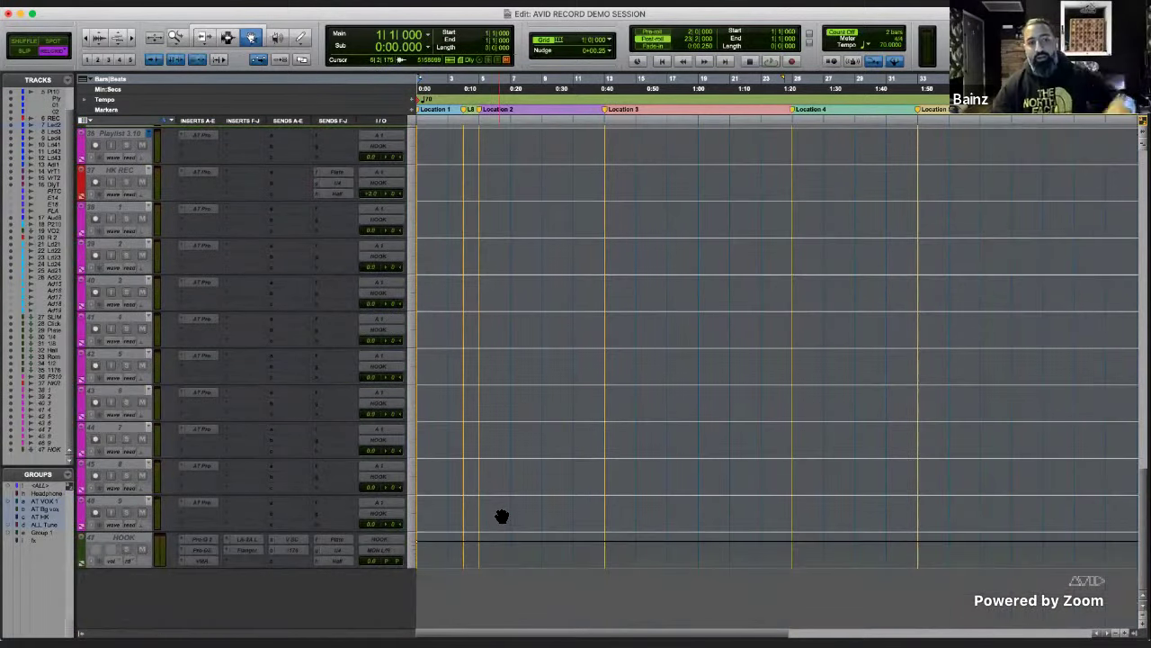
- Show the hidden Audio tracks below Addlibb 2 2, hide them again, and go to the hook tracks
left_click_drag(9, 284, 10, 311)
scroll(281, 347, "up", 15)
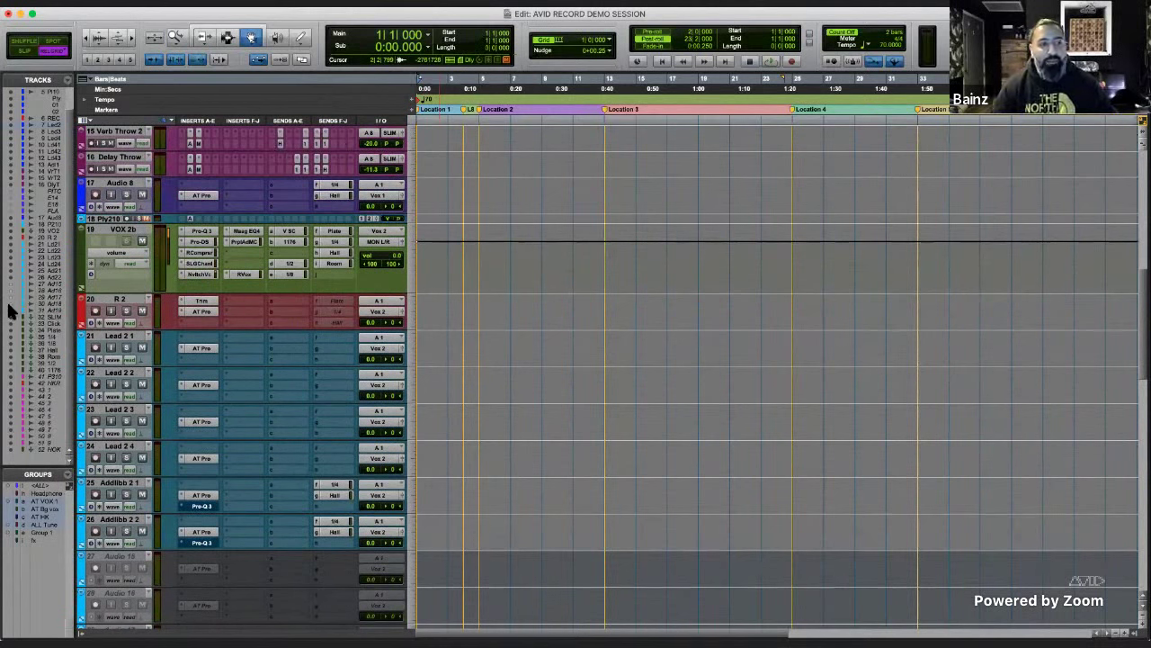
scroll(560, 416, "down", 5)
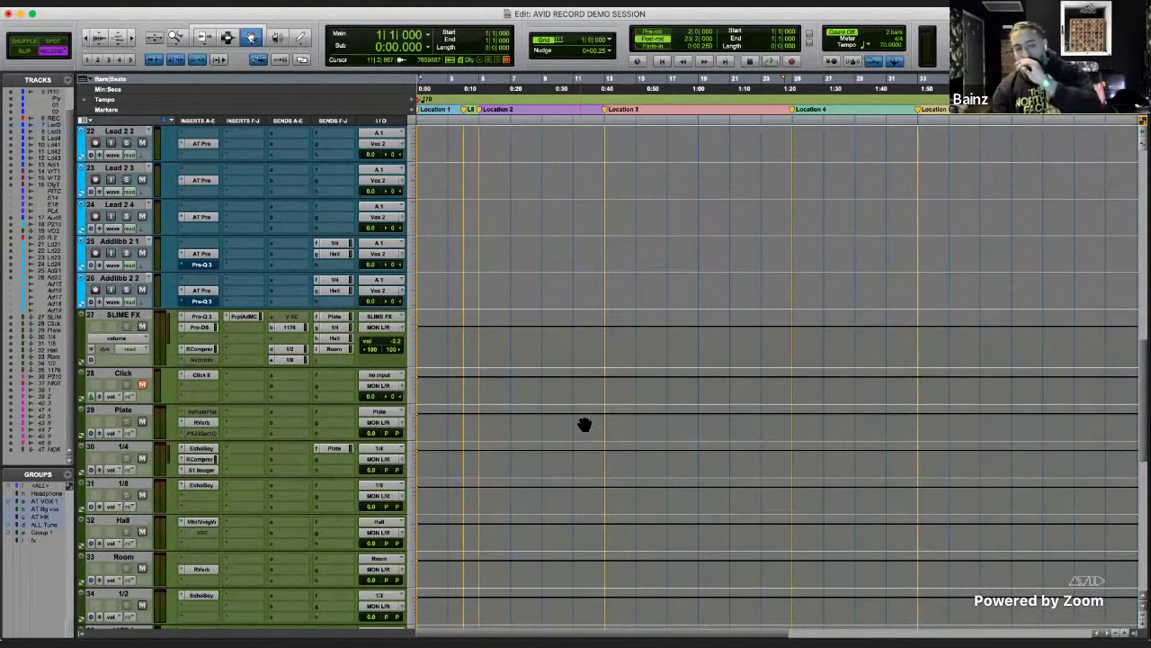
scroll(584, 424, "down", 10)
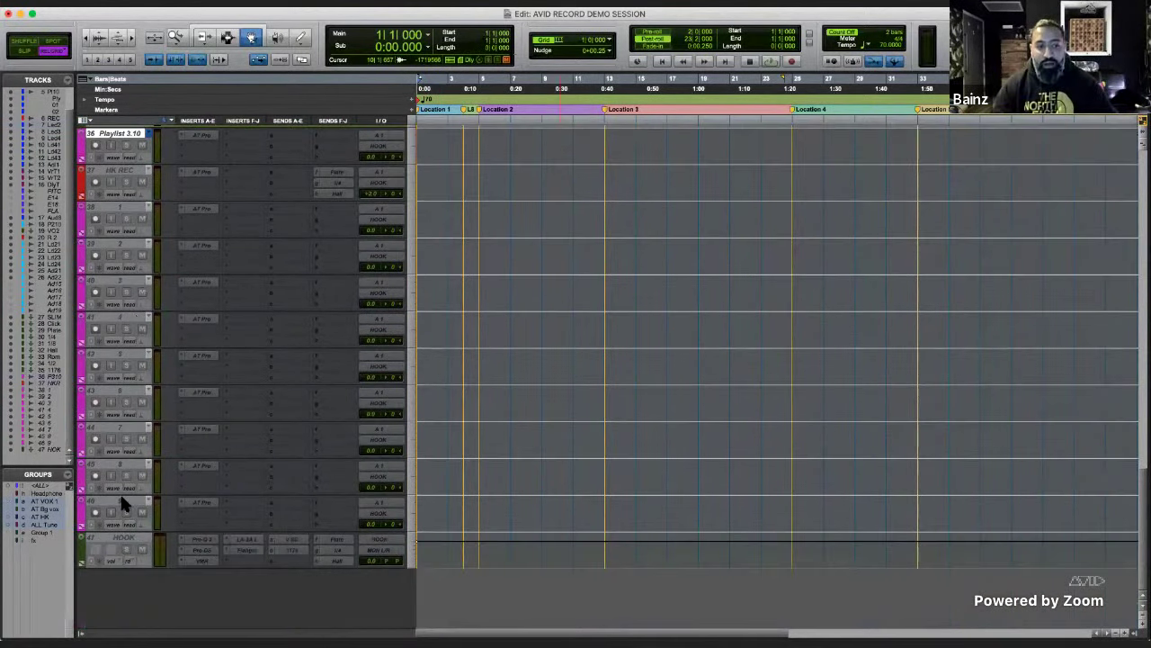
- Select the tracks from Playlist 3.10 through HOOK and hide them
left_click(120, 537, "shift")
right_click(120, 537)
left_click(140, 544)
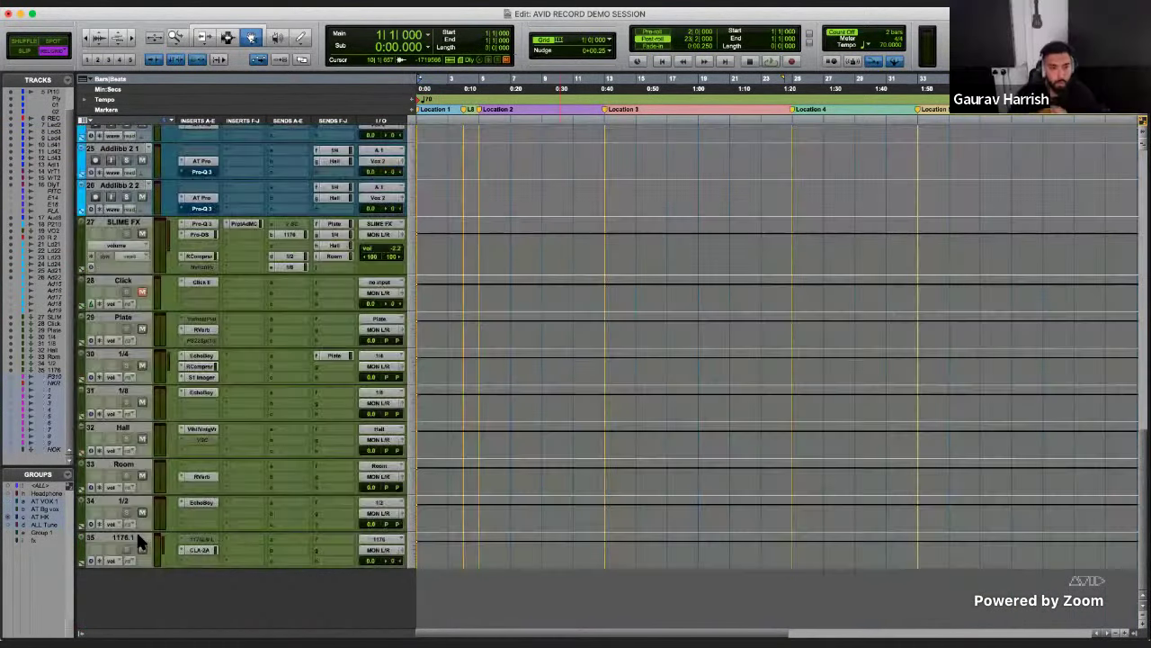
- Enable the Smart Tool, consolidate a 13-bar selection from bar 6 on REC into a blank clip, and move it to Lead2
scroll(540, 430, "up", 15)
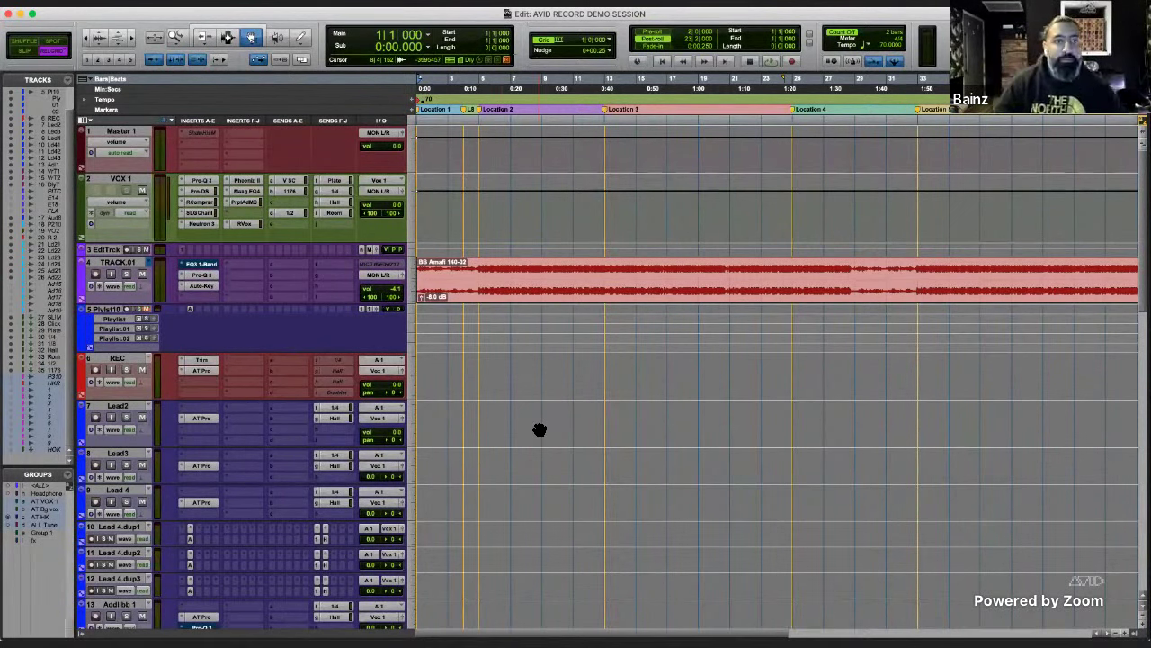
left_click(222, 32)
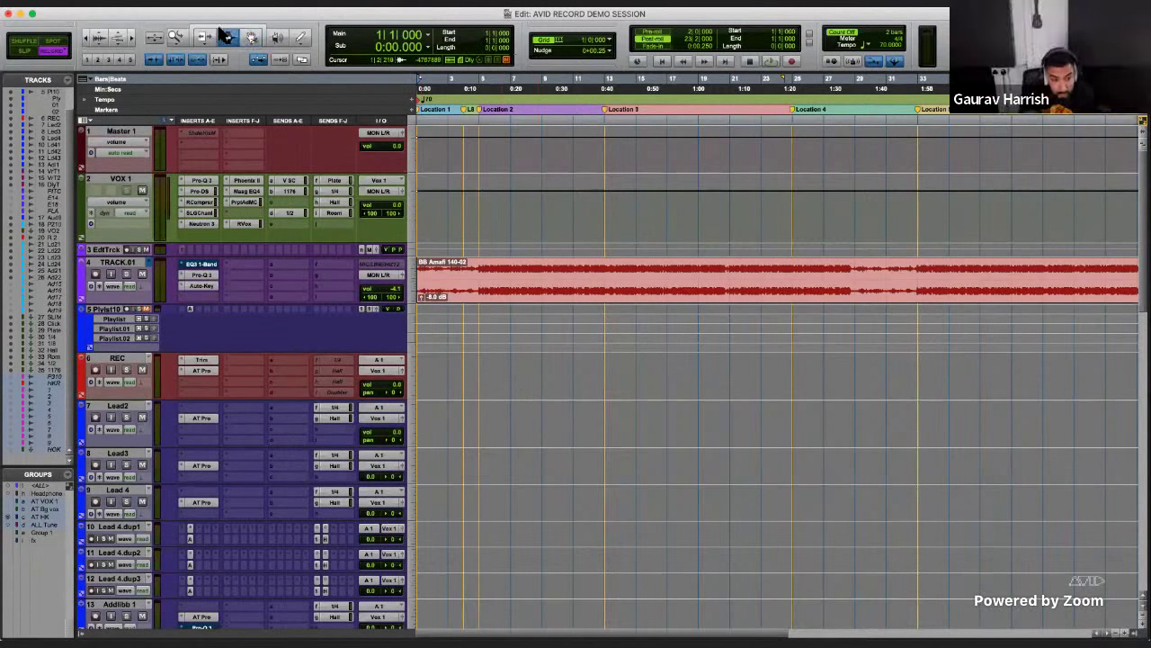
left_click(222, 32)
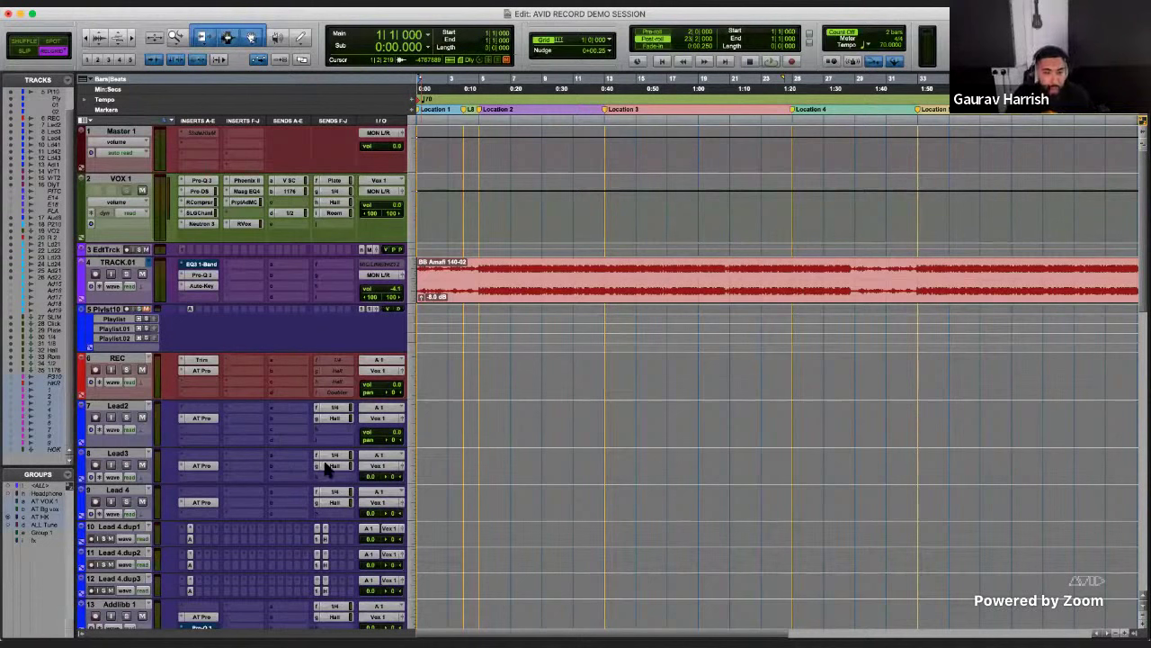
left_click(122, 358)
left_click_drag(493, 374, 717, 378)
key("alt+shift+3")
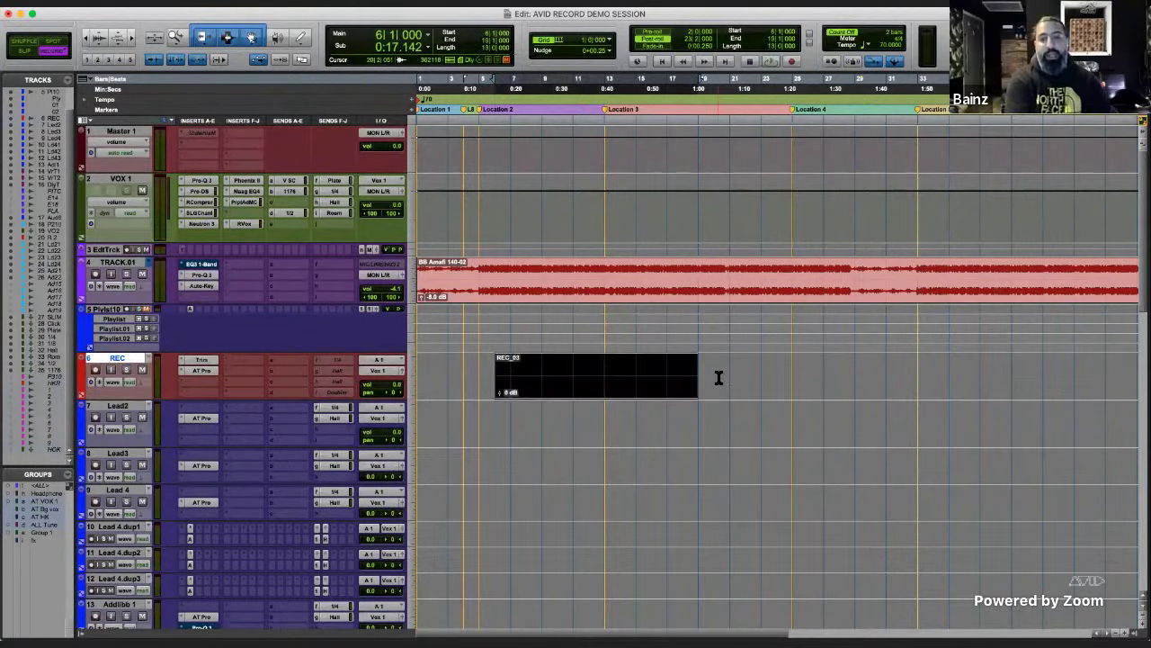
key("F8")
left_click_drag(591, 396, 591, 444)
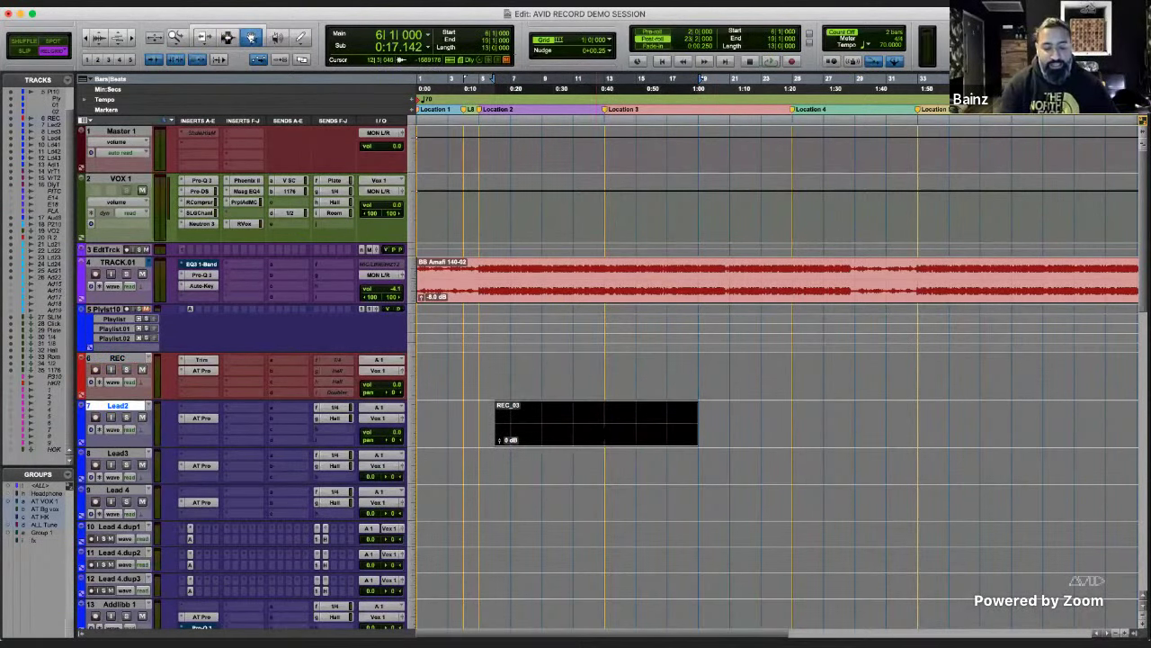
- Select an empty range from bar 6 on REC with the Selector, and place the edit cursor at bar 8 on Lead2
key("F7")
left_click_drag(495, 376, 746, 374)
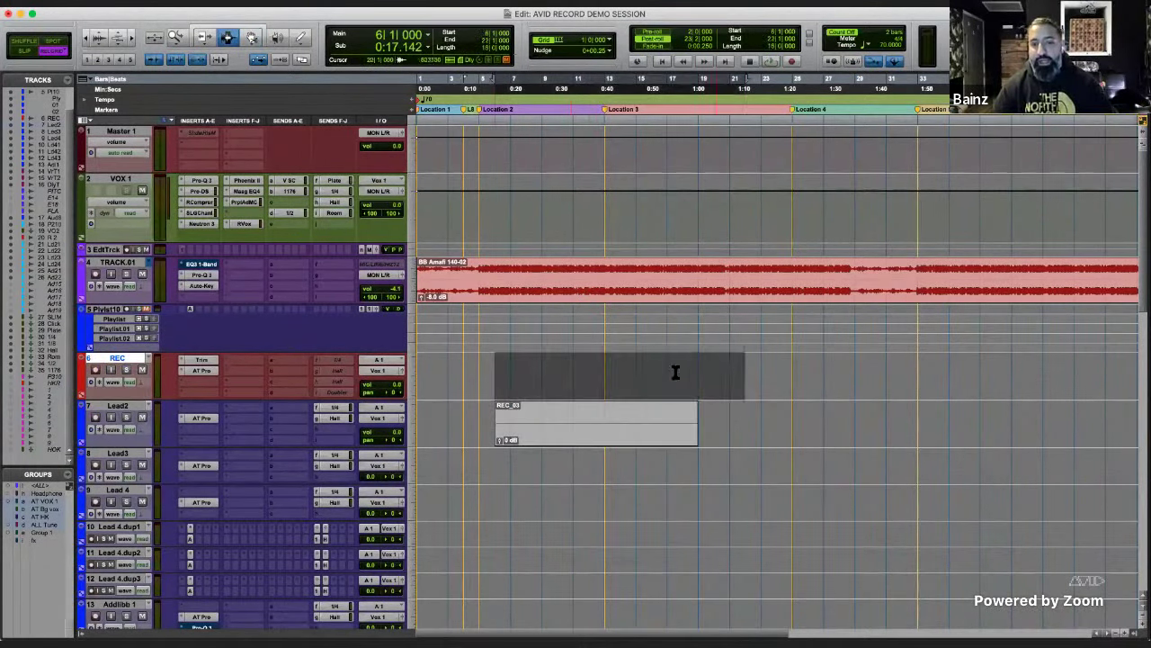
left_click(676, 372)
left_click(532, 444)
- Select the Lead2 clip with the Grabber, enlarge its track height one step, and set the clip gain to +0.5 dB
key("F8")
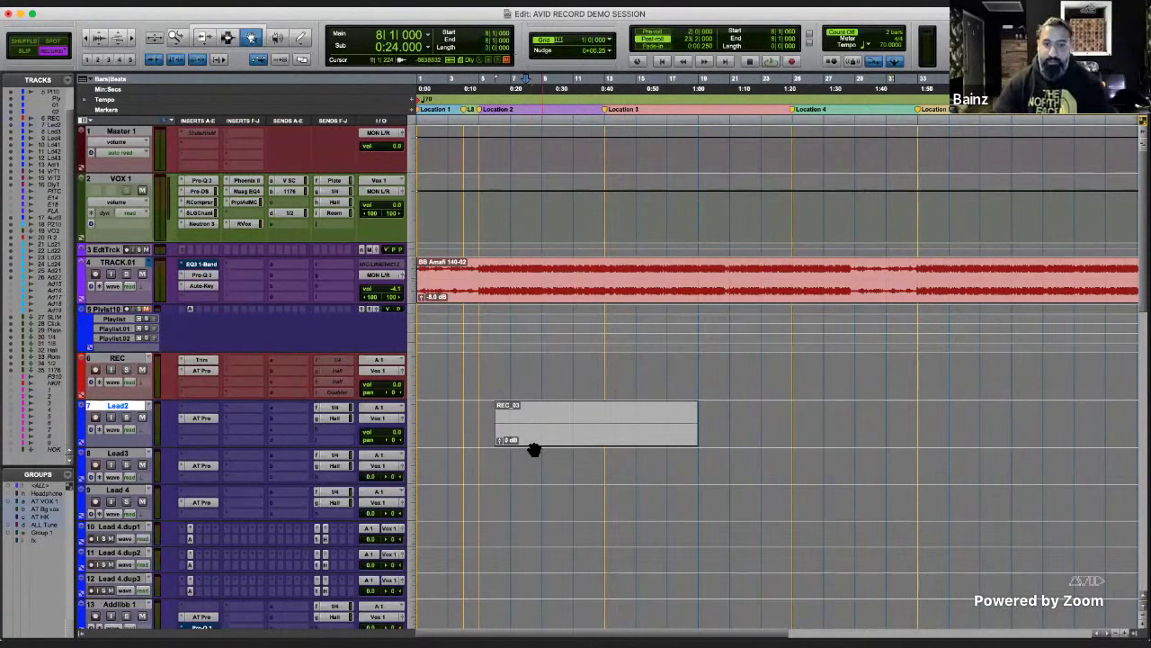
left_click(538, 441)
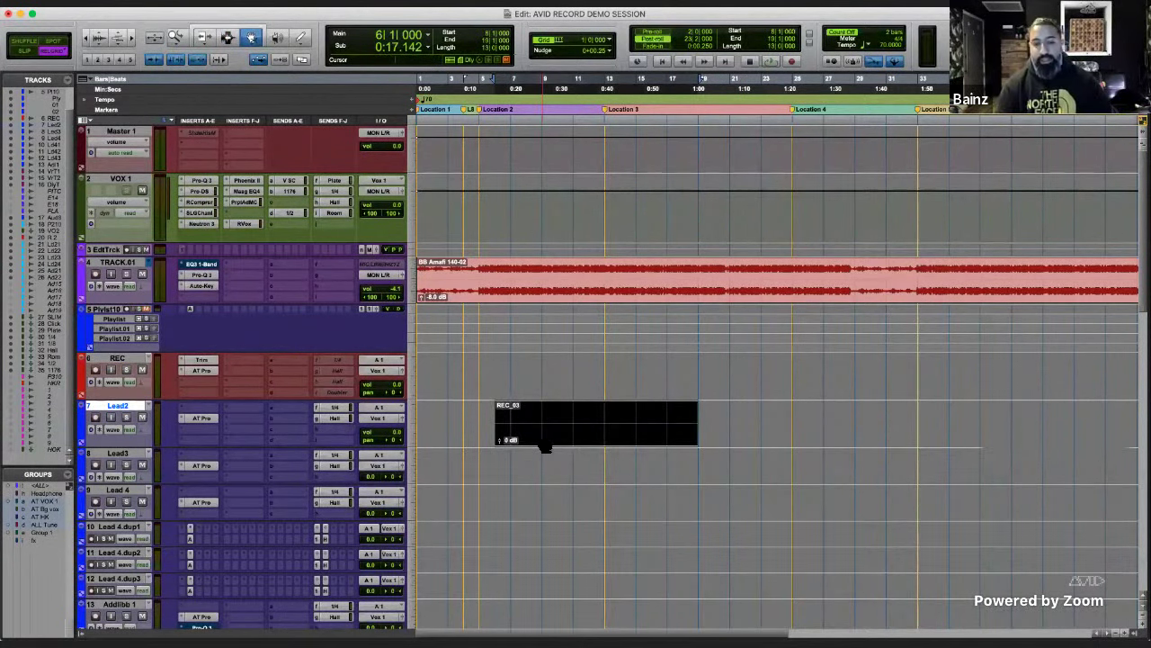
key("ctrl+Up")
key("ctrl+shift+Up")
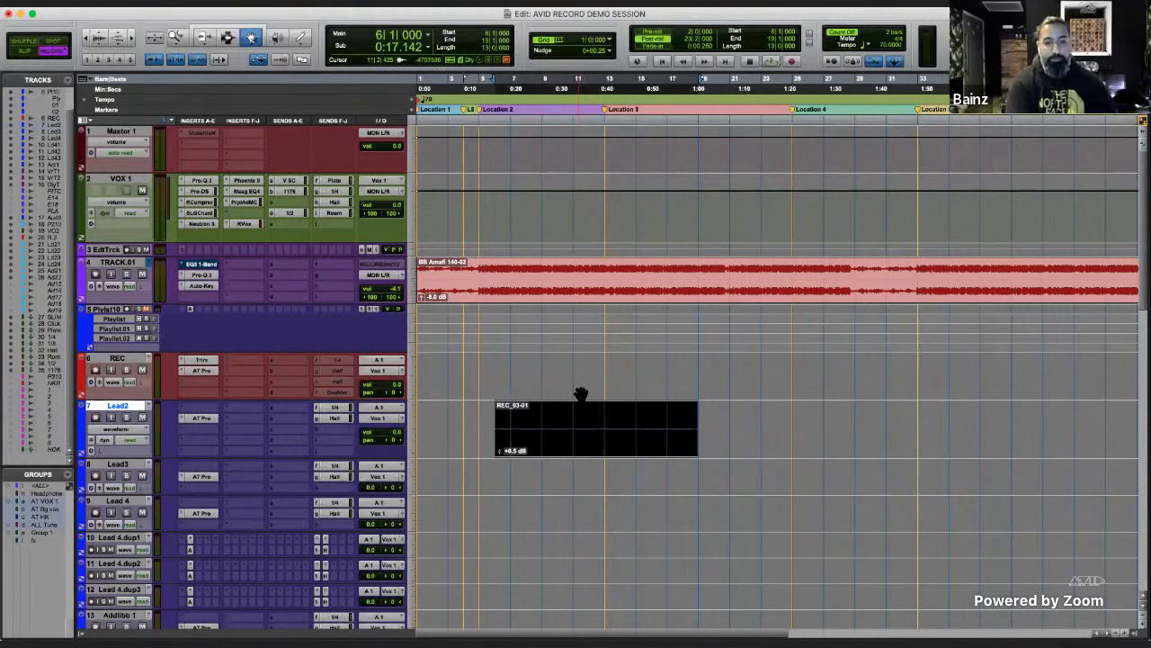
- Place the edit cursor at bar 4 on REC, record-enable the track, and start recording
key("Escape")
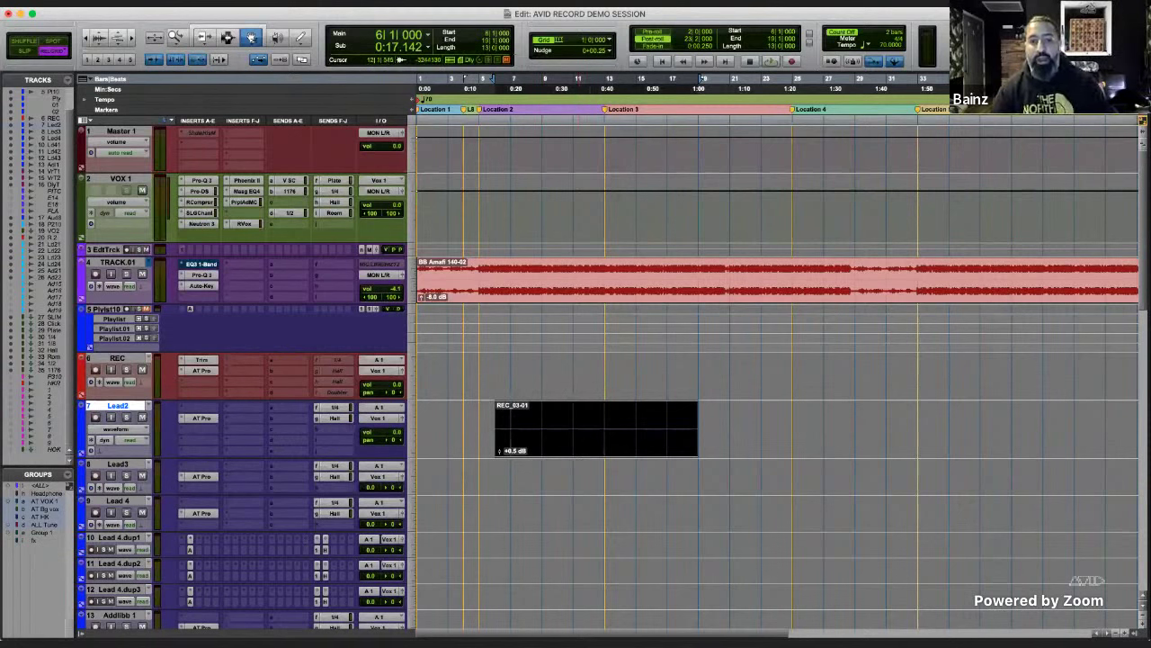
key("Escape")
left_click(478, 381)
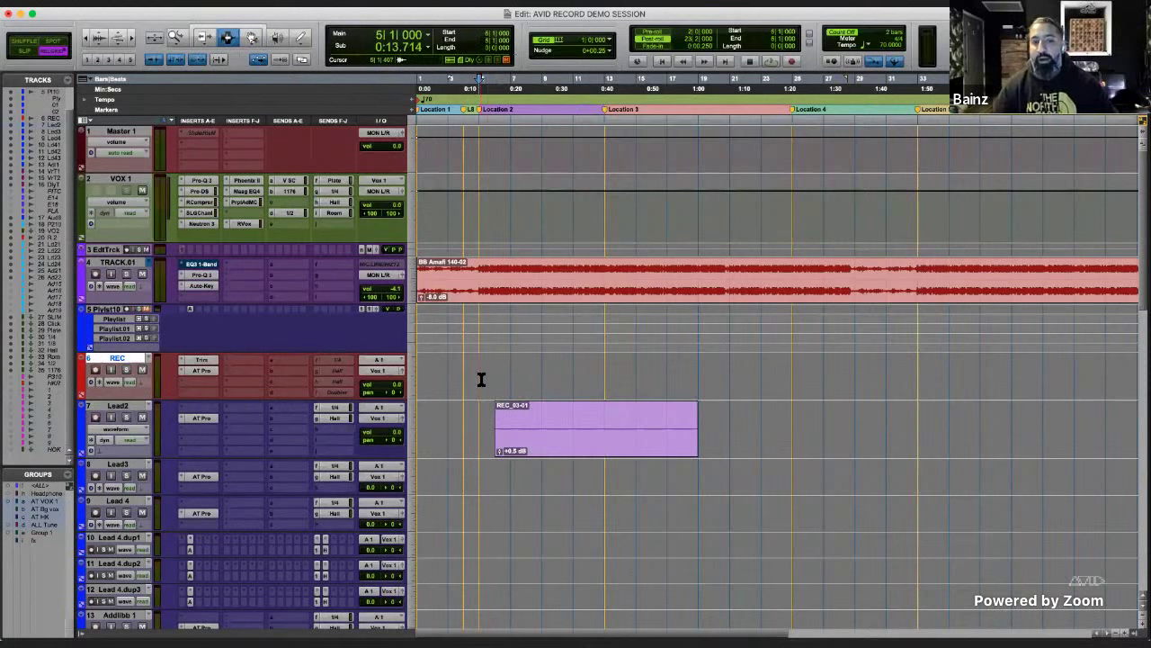
left_click(463, 380)
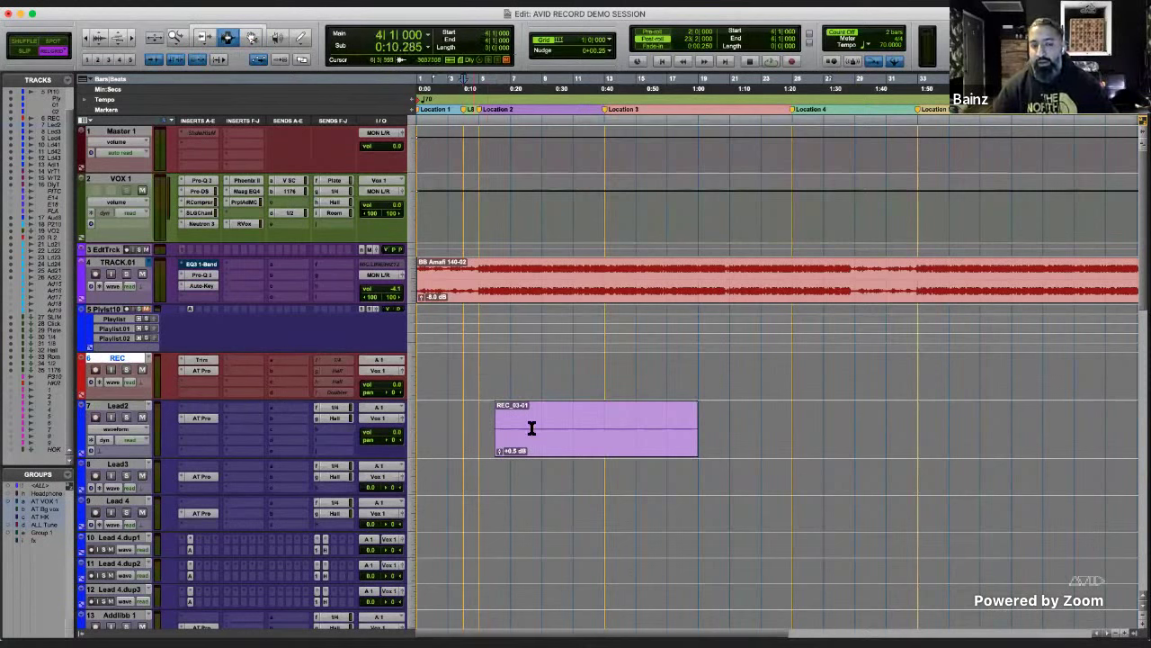
key("super+space")
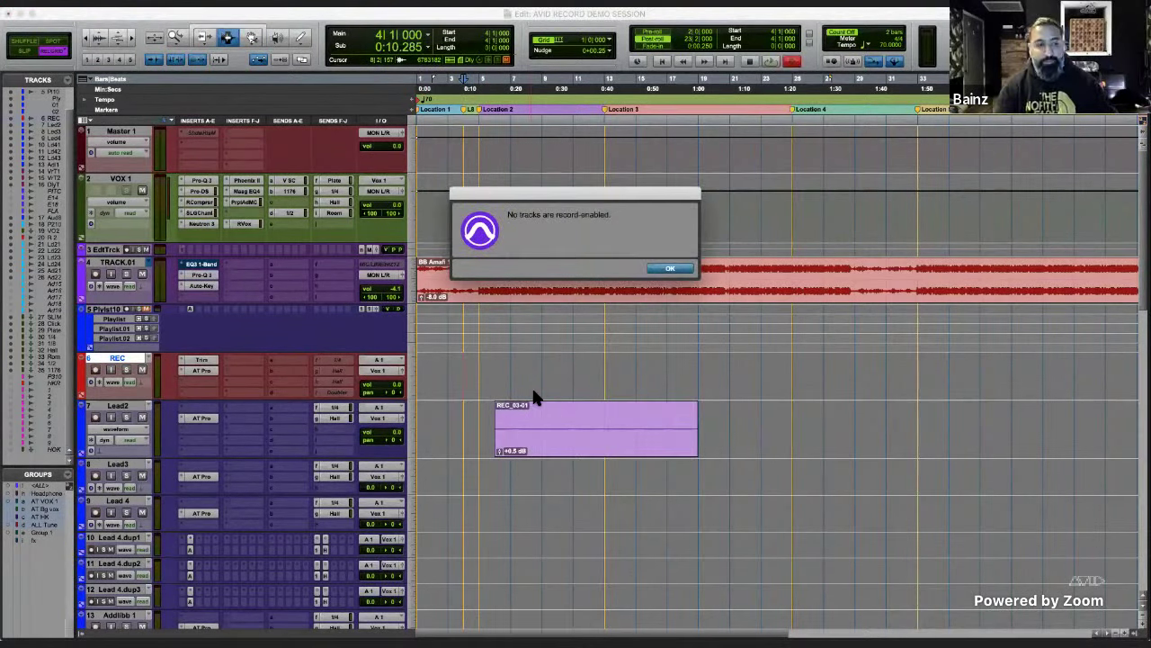
key("Return")
key("shift+r")
key("super+space")
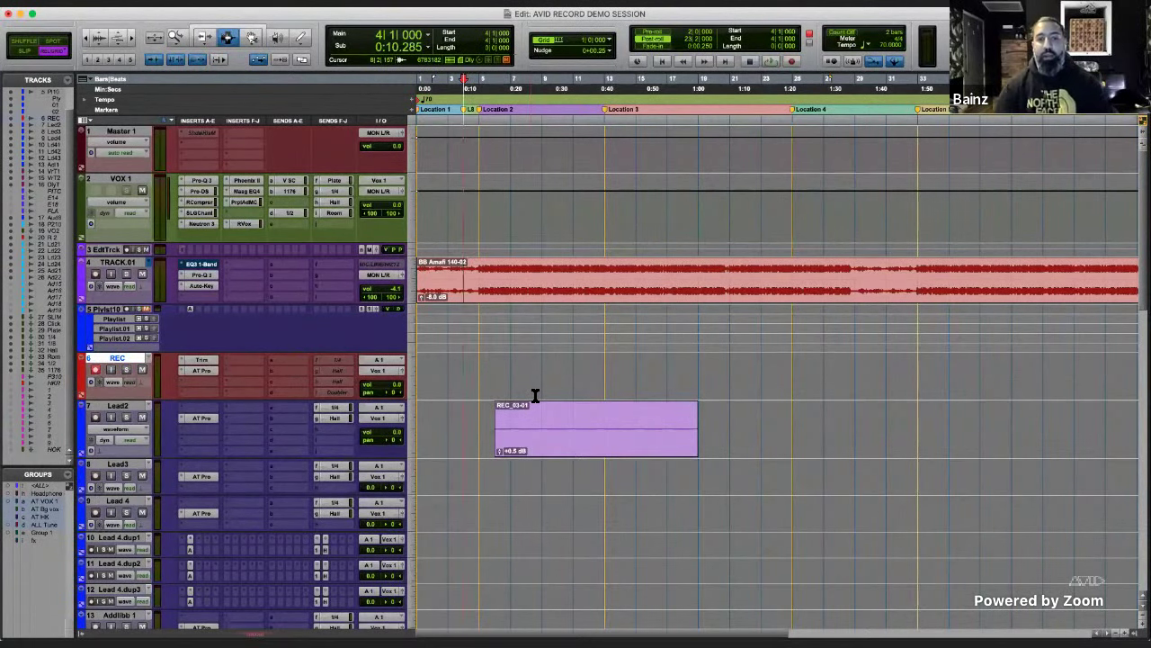
- Stop the take, place the edit cursor at bar 5 on REC, and start recording again
left_click_drag(449, 393, 693, 391)
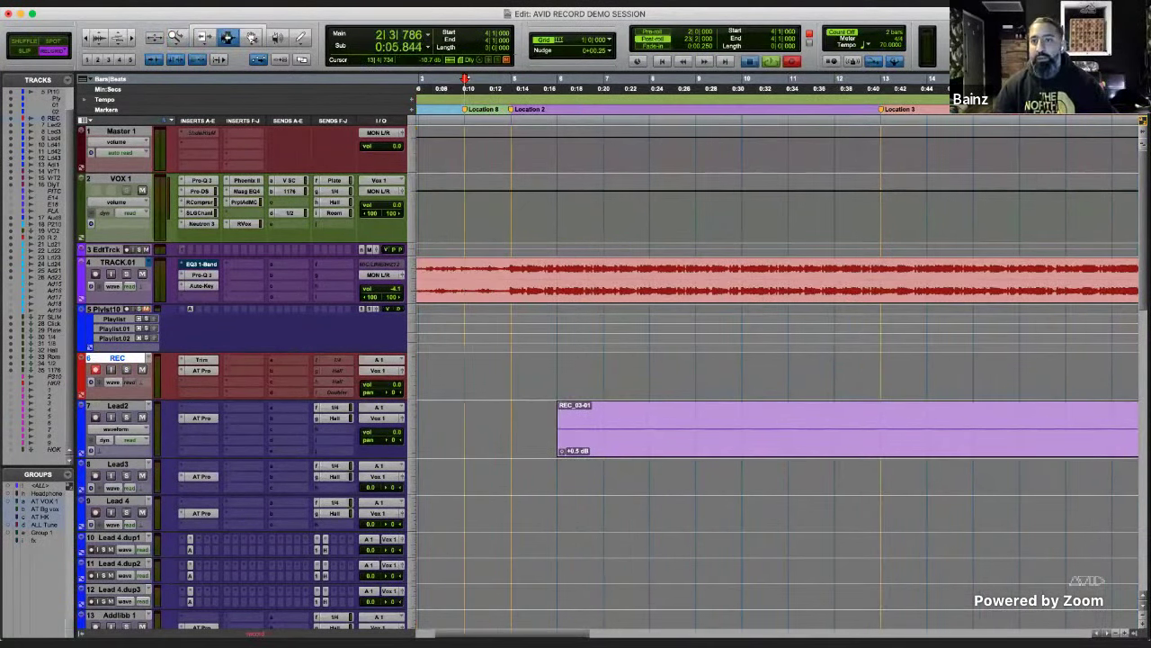
key("space")
left_click(509, 378)
key("super+bracketleft")
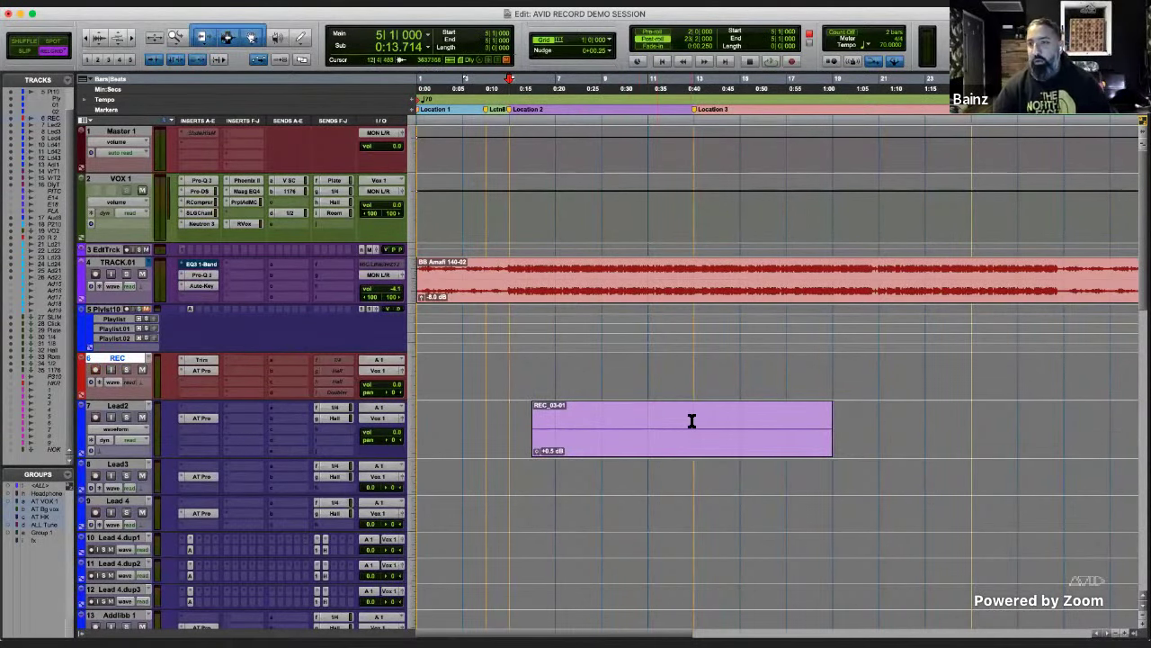
key("super+space")
- Move the clip from Lead2 up to the Playlist.01 lane while REC keeps recording
left_click_drag(648, 435, 649, 328)
left_click(506, 370)
key("F7")
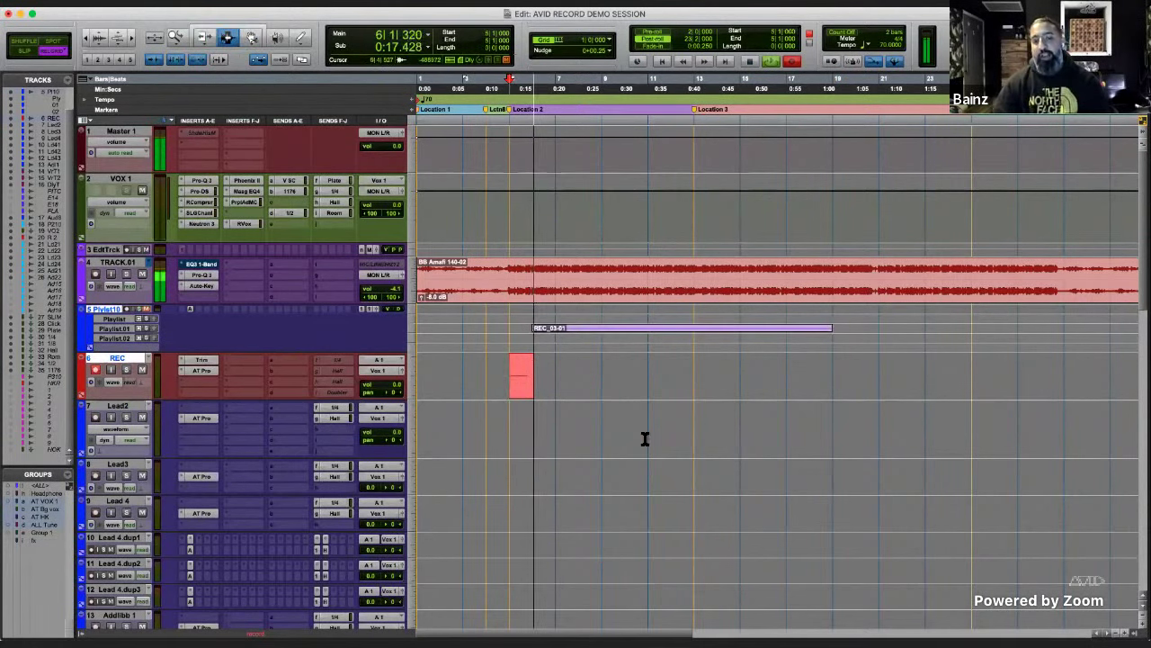
key("F8")
left_click(637, 430)
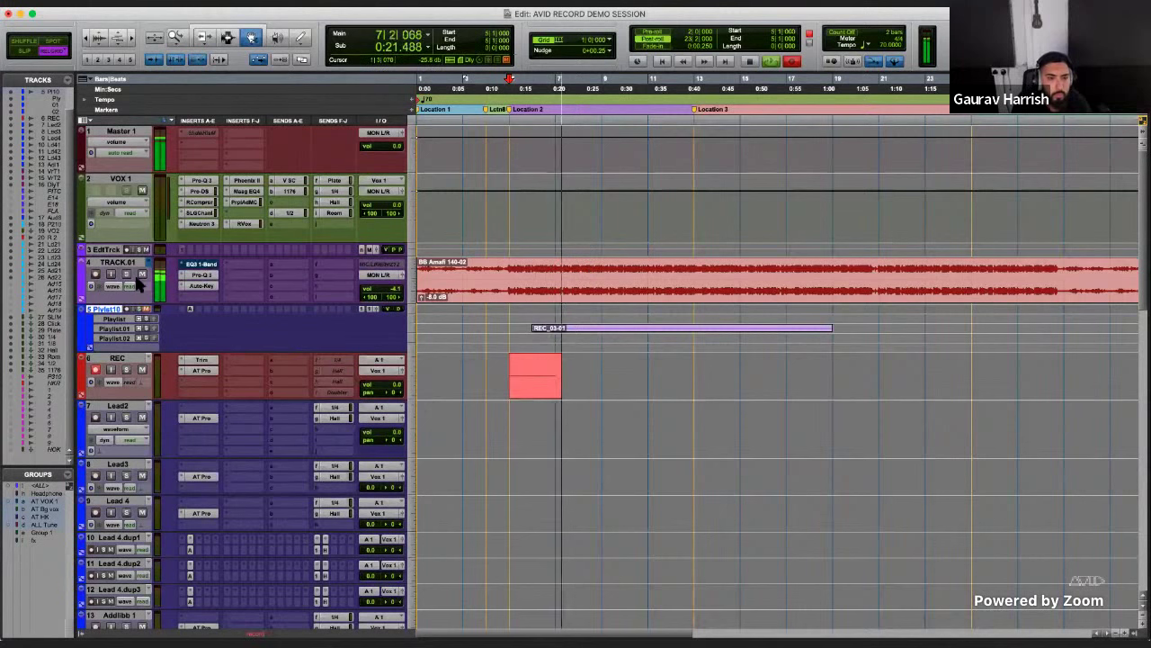
- Select bars 8 to 12 on Lead2 with the Selector during recording, and stop the take
key("F7")
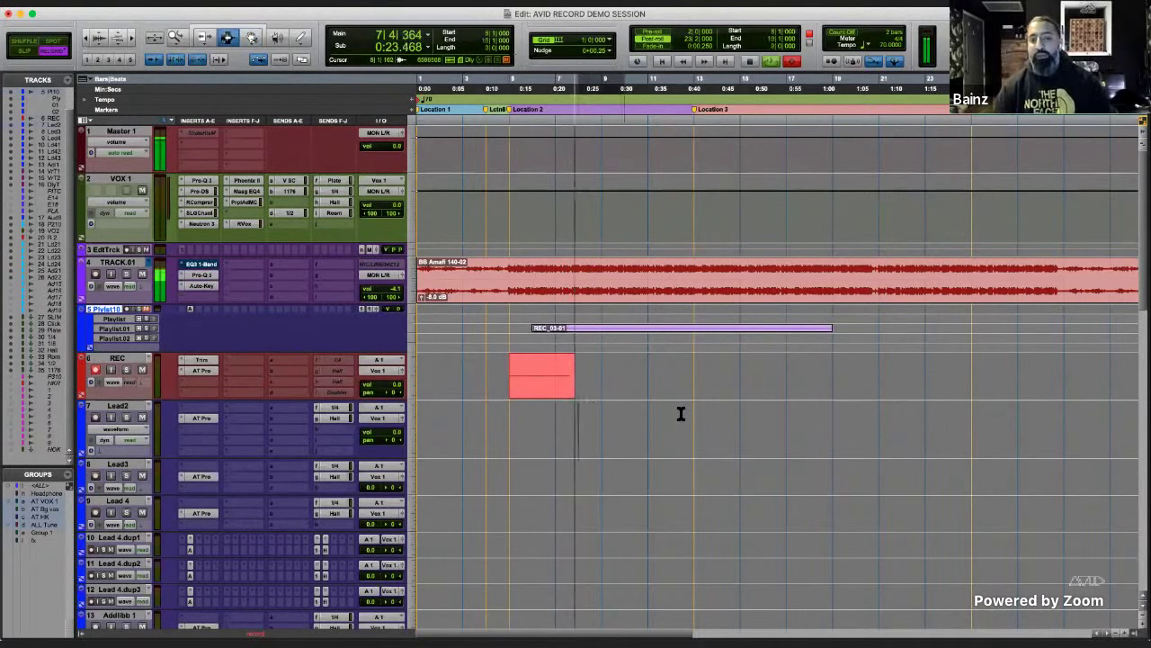
left_click(681, 412)
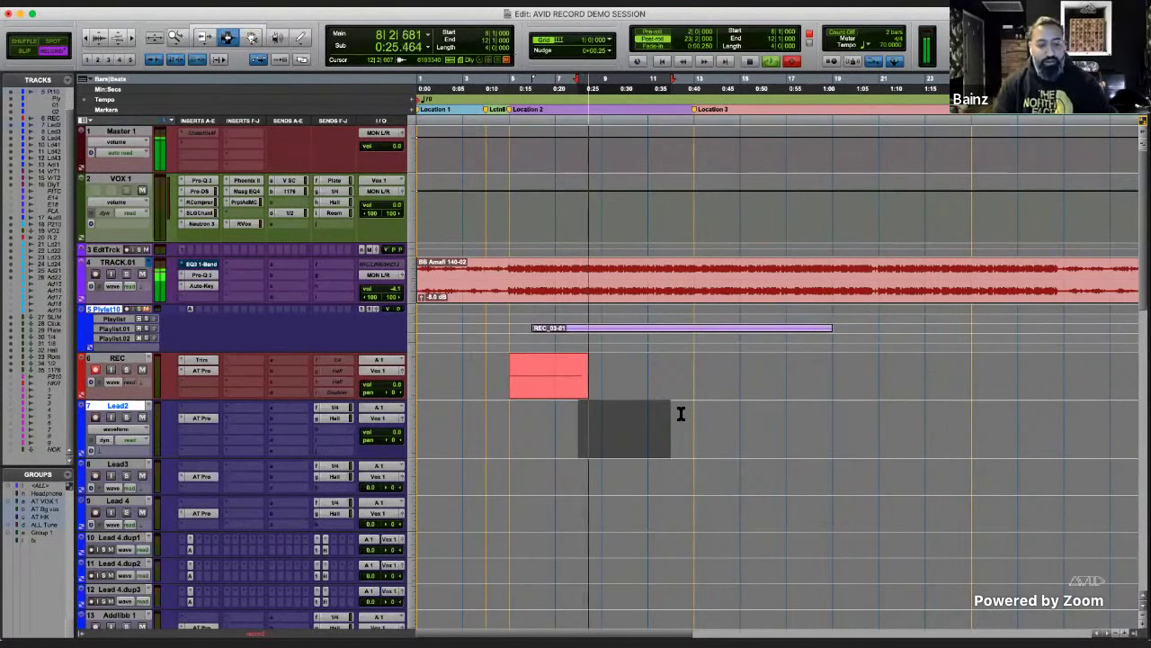
key("space")
- Place the edit cursor at bar 5 on REC and start recording another take
left_click(627, 418)
left_click(505, 414)
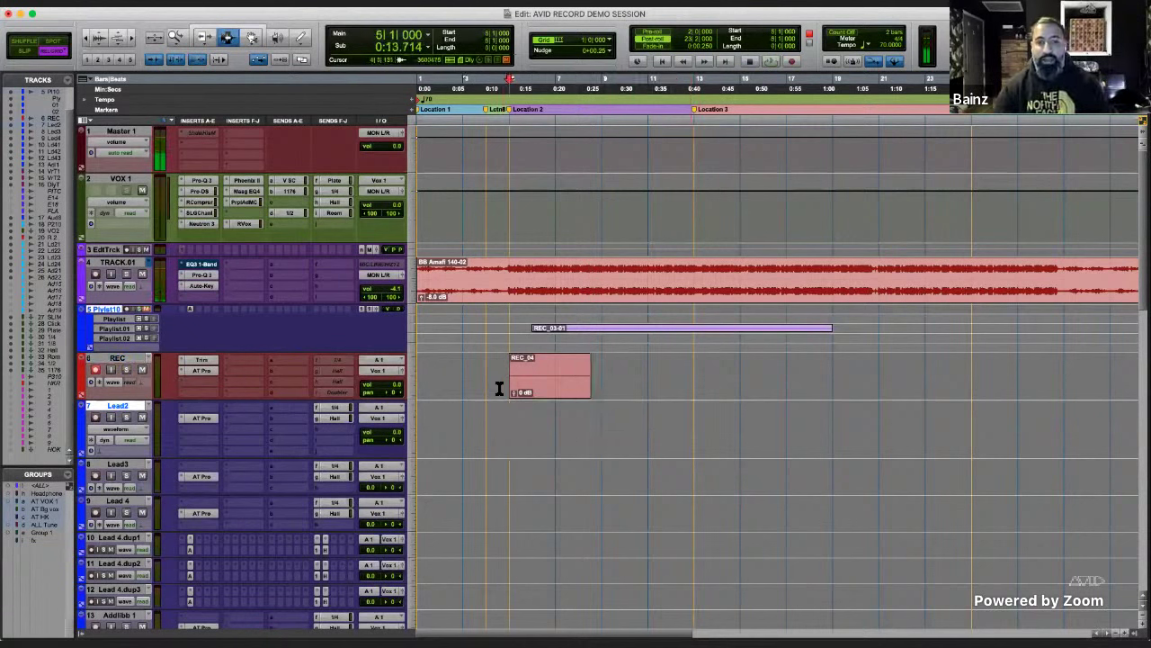
left_click(506, 360)
key("super+space")
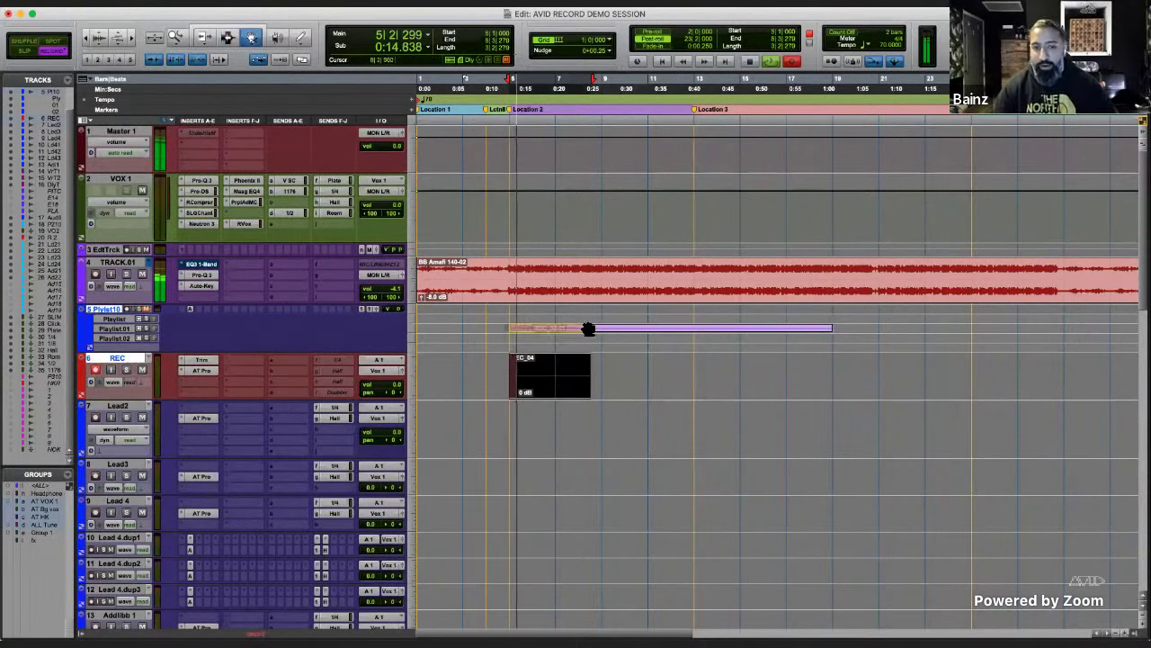
- Move the REC_04 clip from REC up to the Playlist.02 lane while recording continues, and stop the take
left_click(503, 361)
key("super+7")
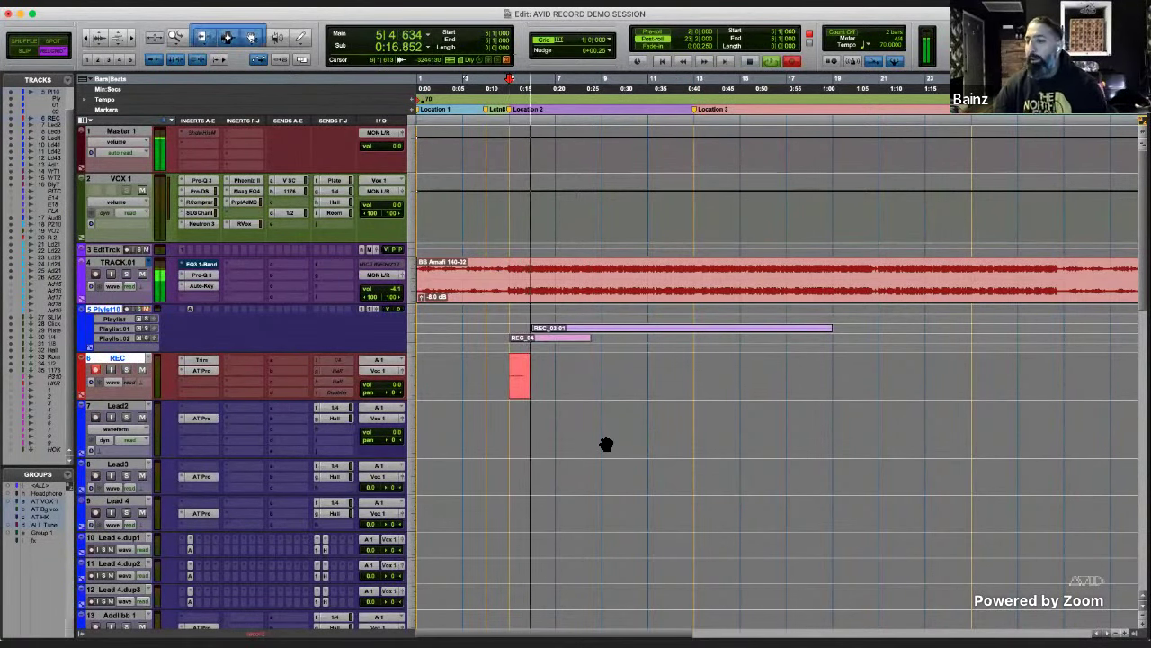
scroll(606, 445, "down", 1)
key("space")
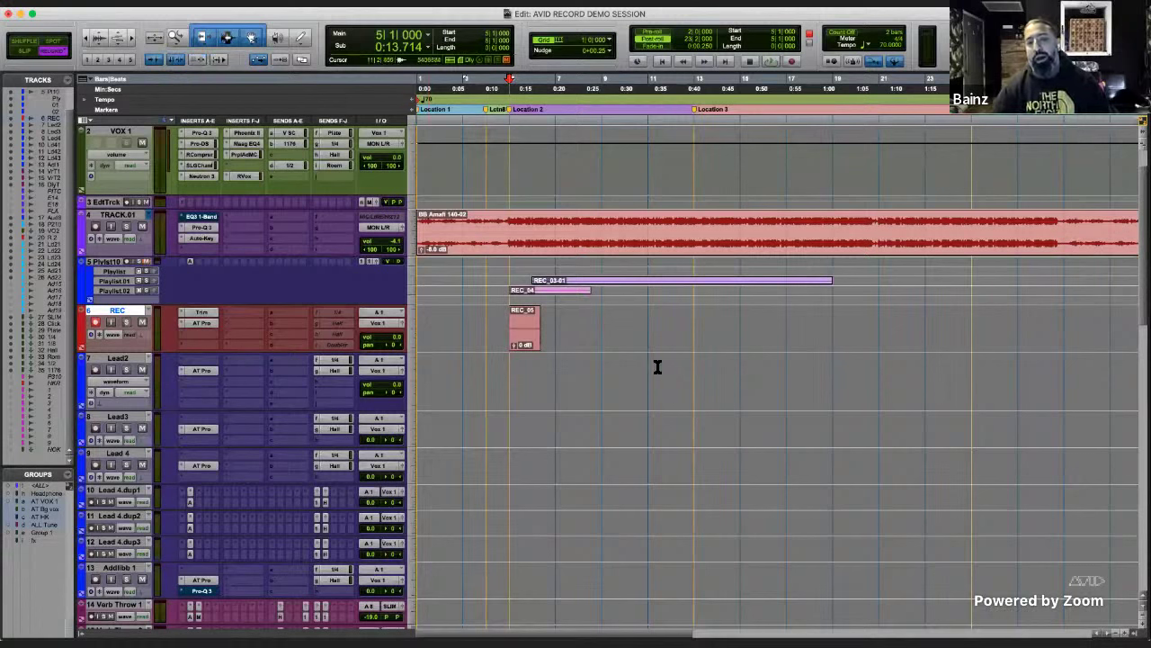
- Move the REC_05 clip from REC into a new lane under Playlist.02, and place the edit cursor at bar 4
left_click_drag(525, 331, 527, 302)
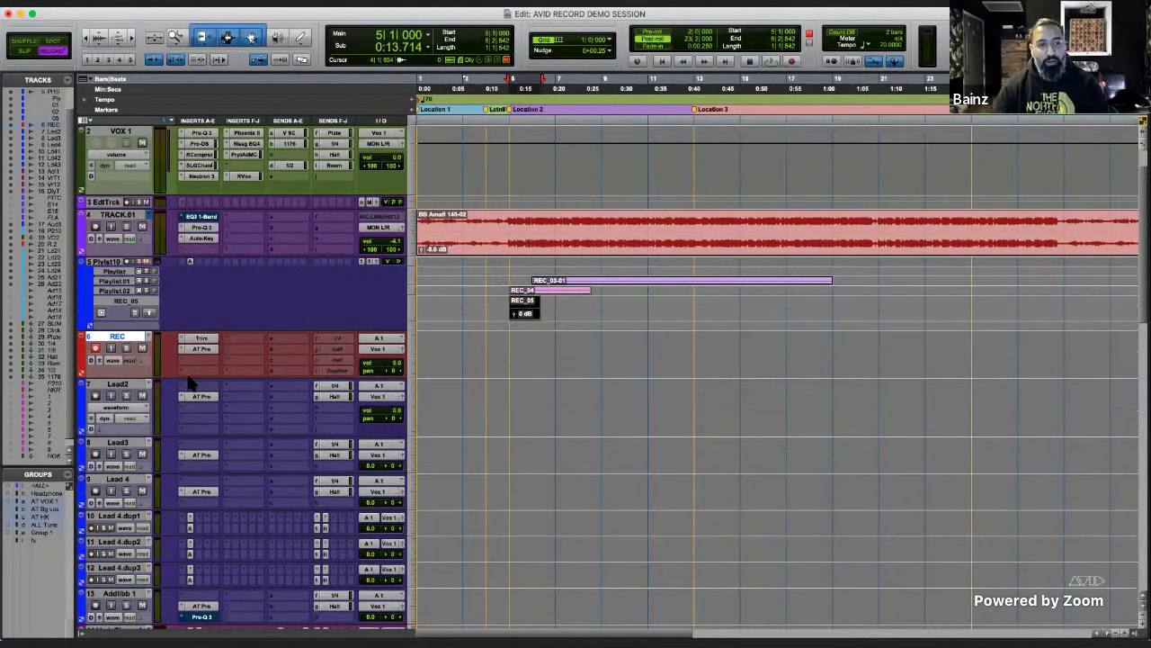
key("F7")
left_click(486, 332)
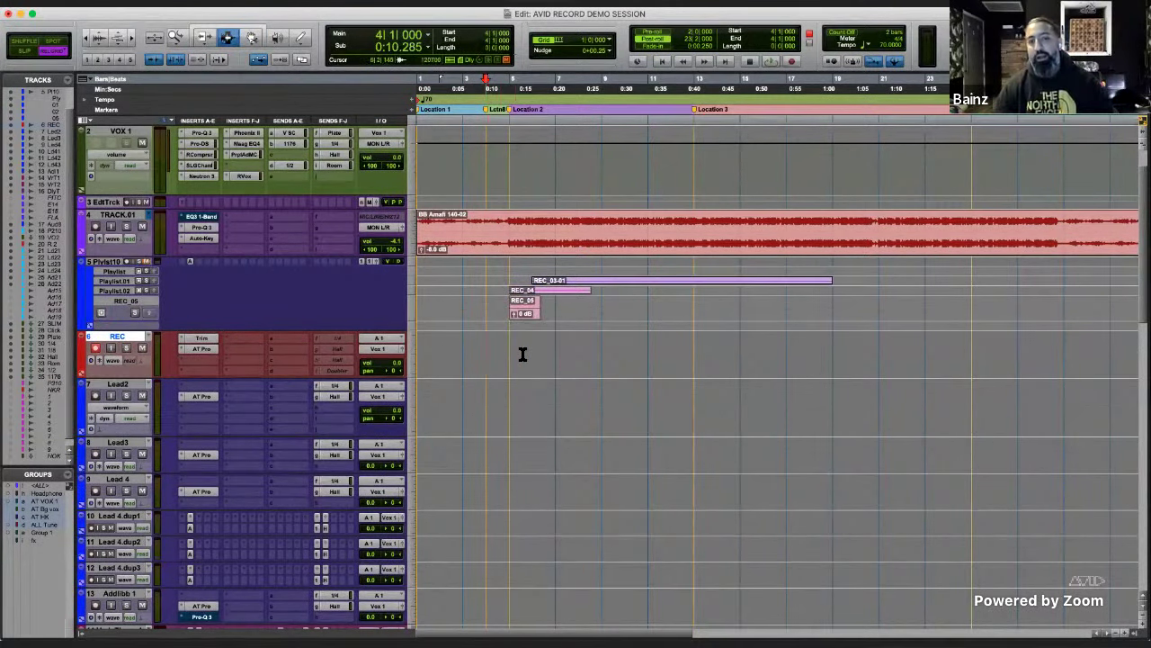
- Reduce the height of the REC_05 playlist lane to match the lanes above it
left_click(411, 305)
left_click(419, 295)
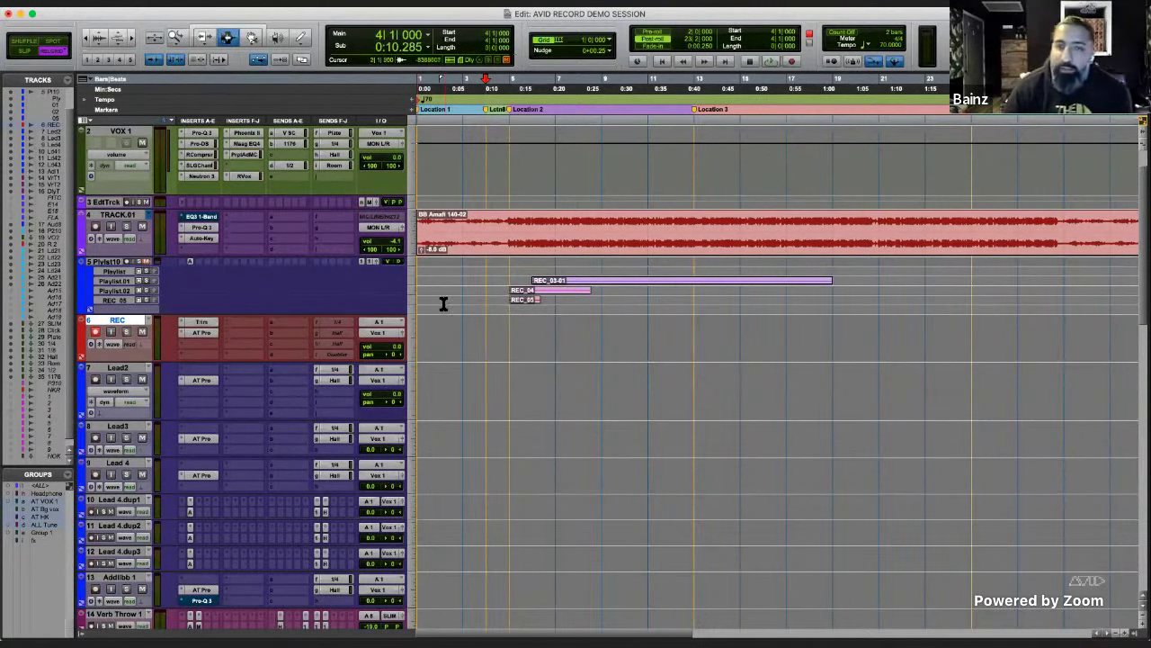
scroll(609, 252, "down", 8)
scroll(609, 253, "up", 8)
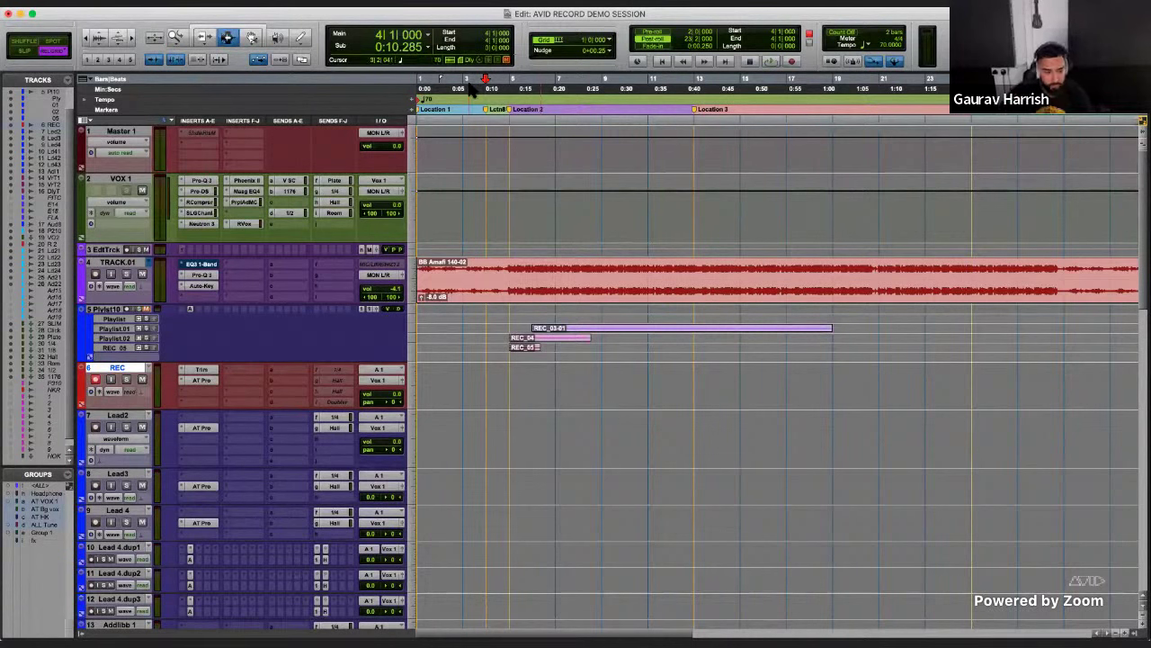
- Select bars 21 to 29 of the backing clip on TRACK.01 with the Selector
left_click_drag(510, 270, 721, 279)
left_click(686, 275)
key("r")
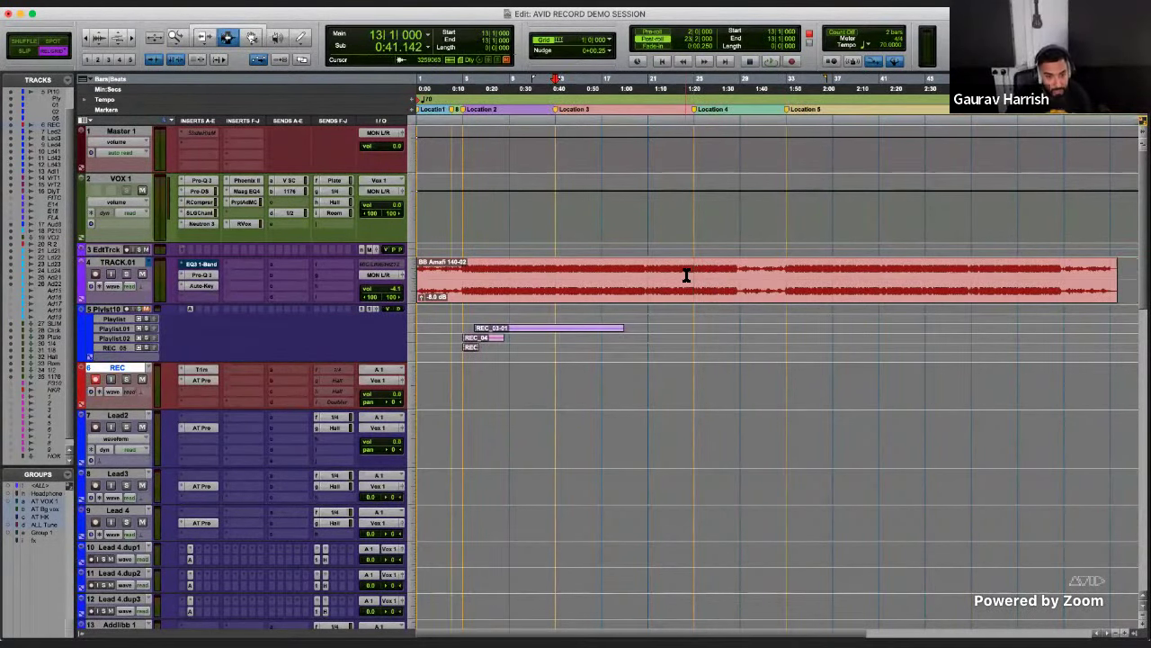
left_click_drag(642, 270, 740, 274)
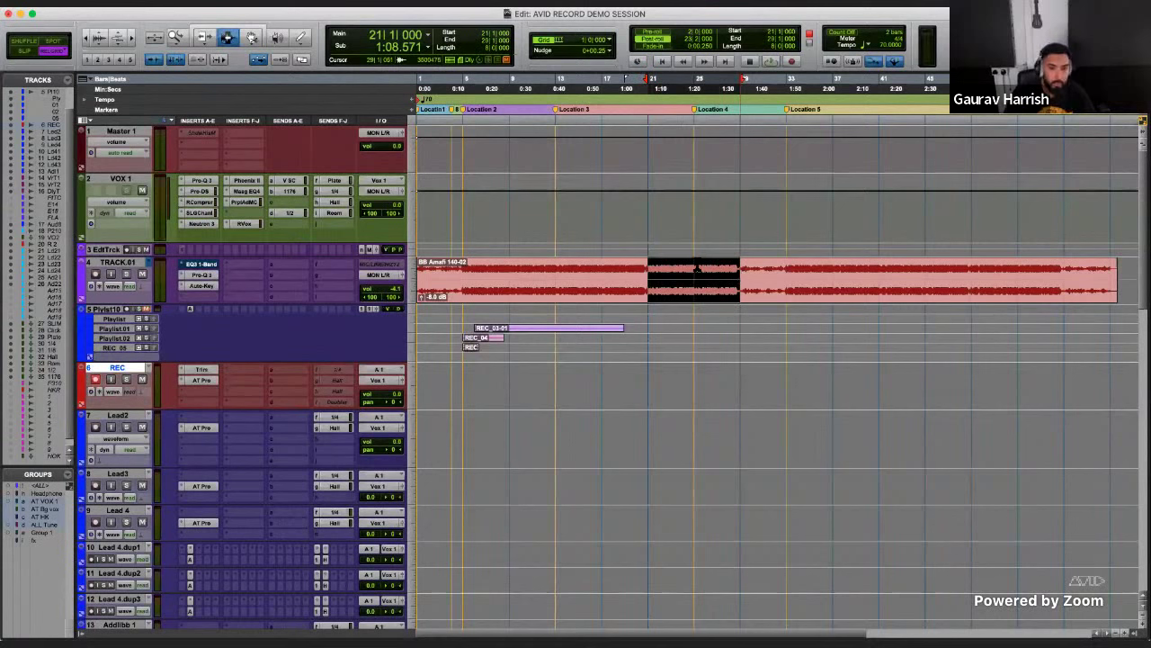
- Select the entire backing clip on TRACK.01, and place the edit cursor at bar 14
key("F7+F8")
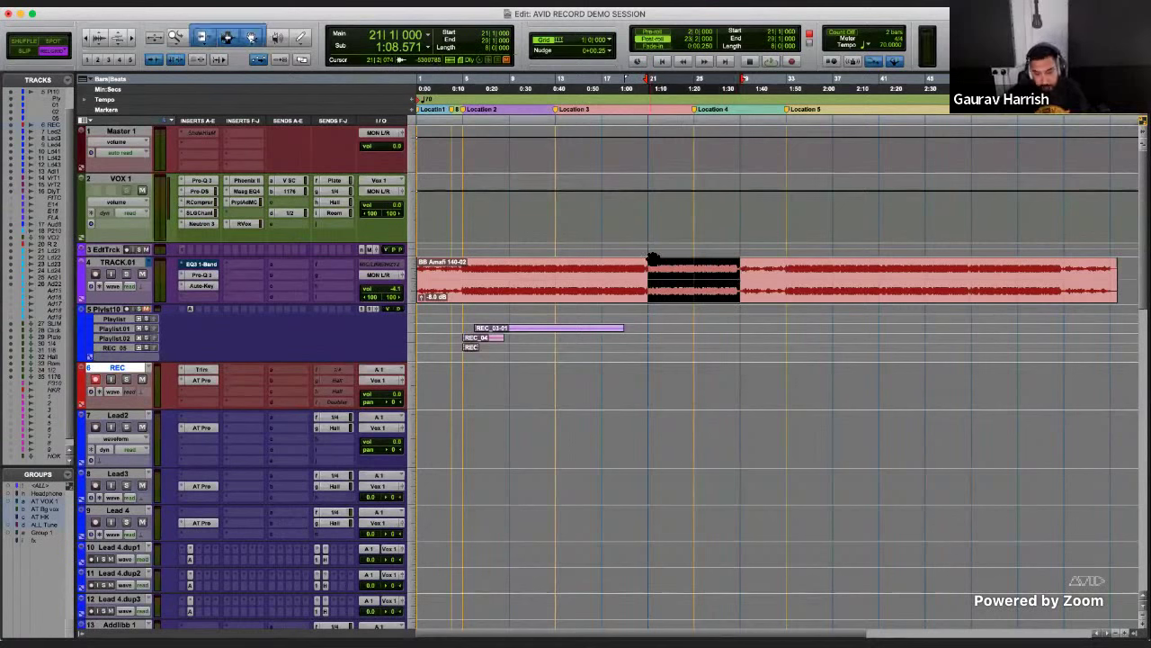
key("F8")
left_click(565, 270)
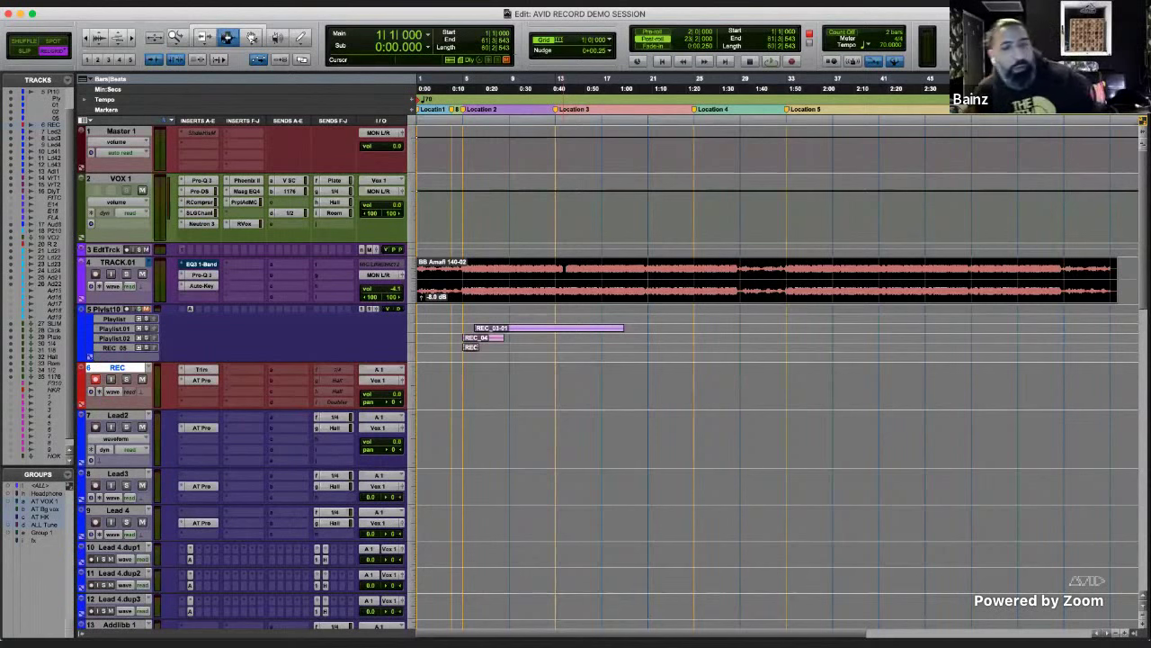
left_click(566, 266)
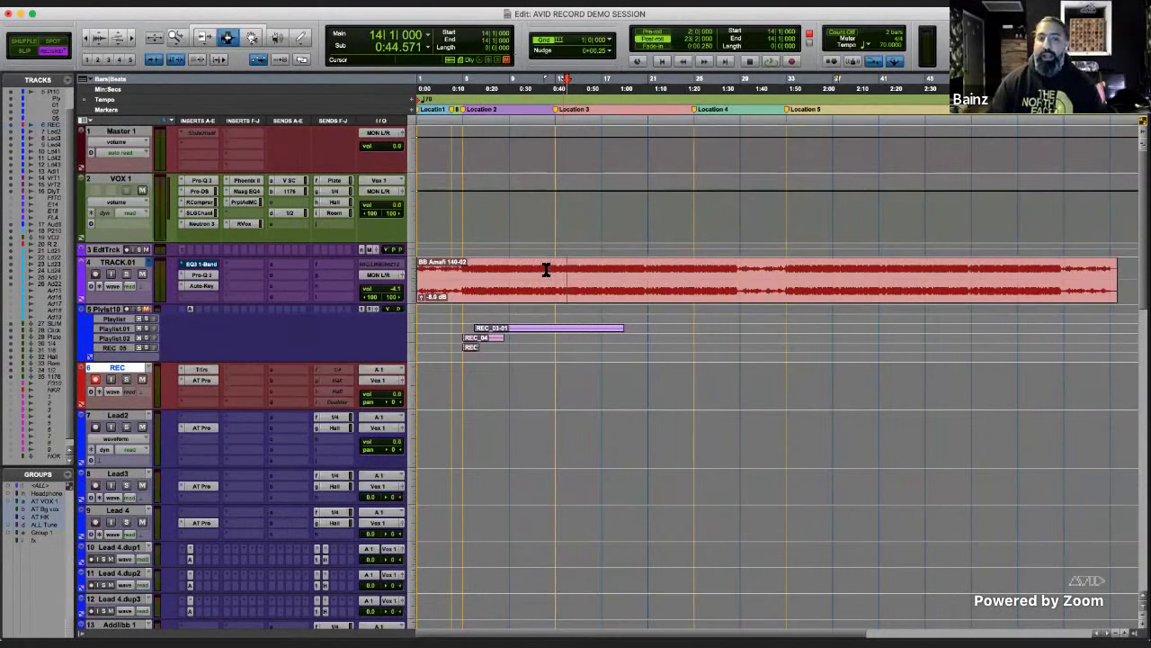
- Select the entire backing clip again with the Selector, and place the edit cursor at bar 4
left_click(548, 267)
left_click(498, 273)
key("Return")
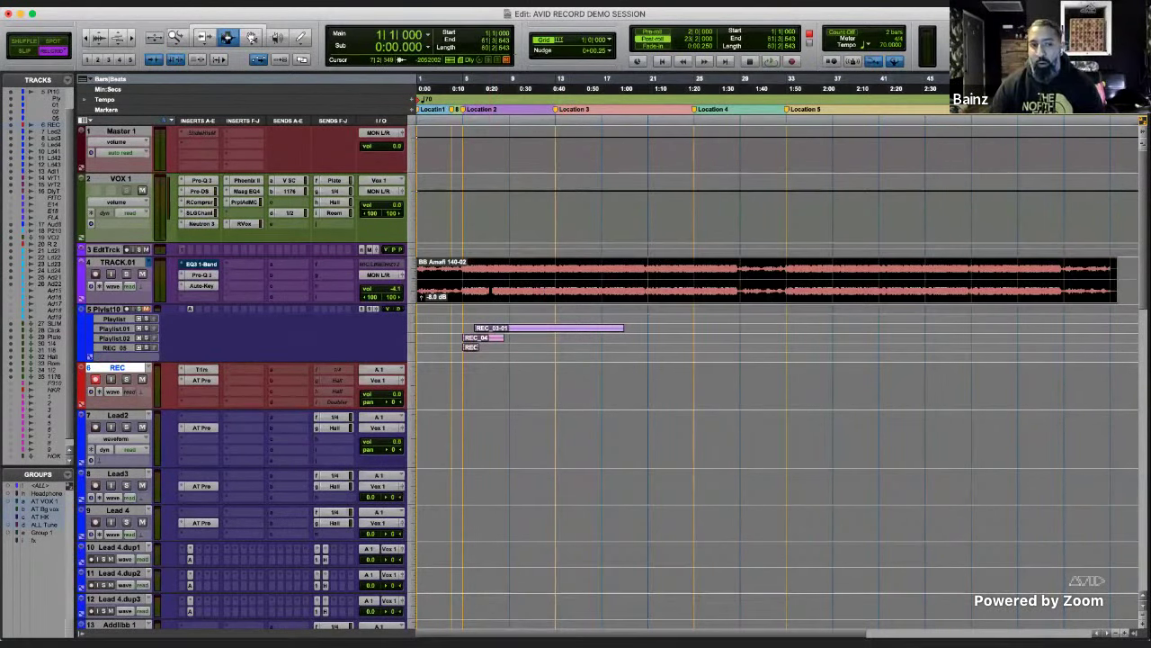
key("super+7")
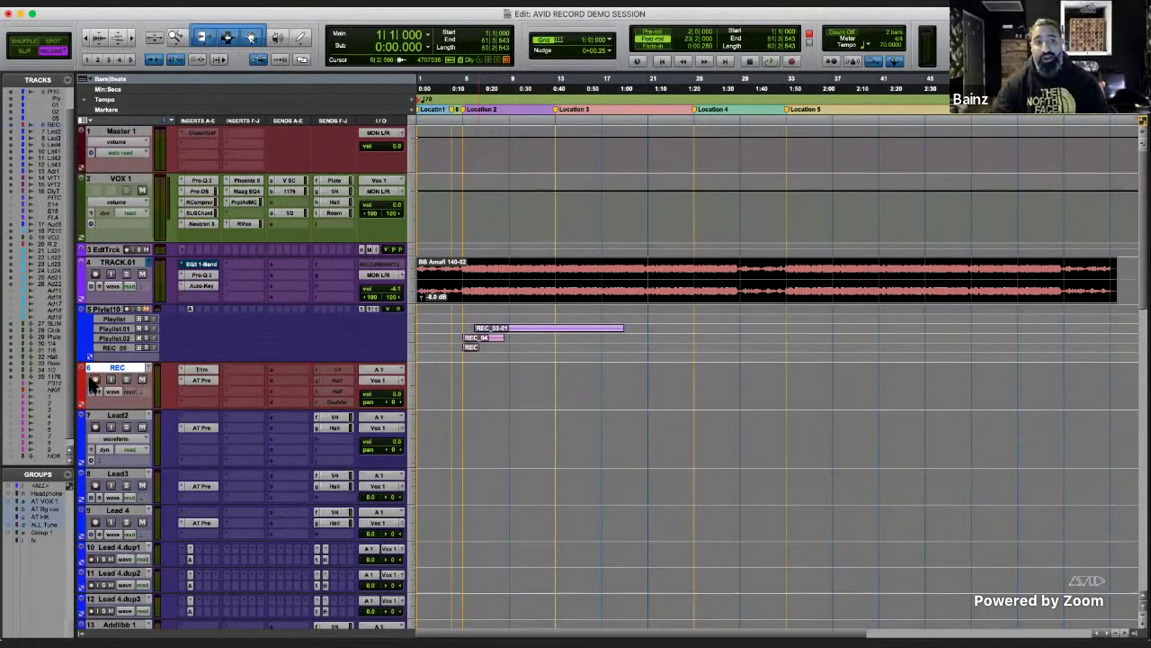
key("F7")
left_click(457, 384)
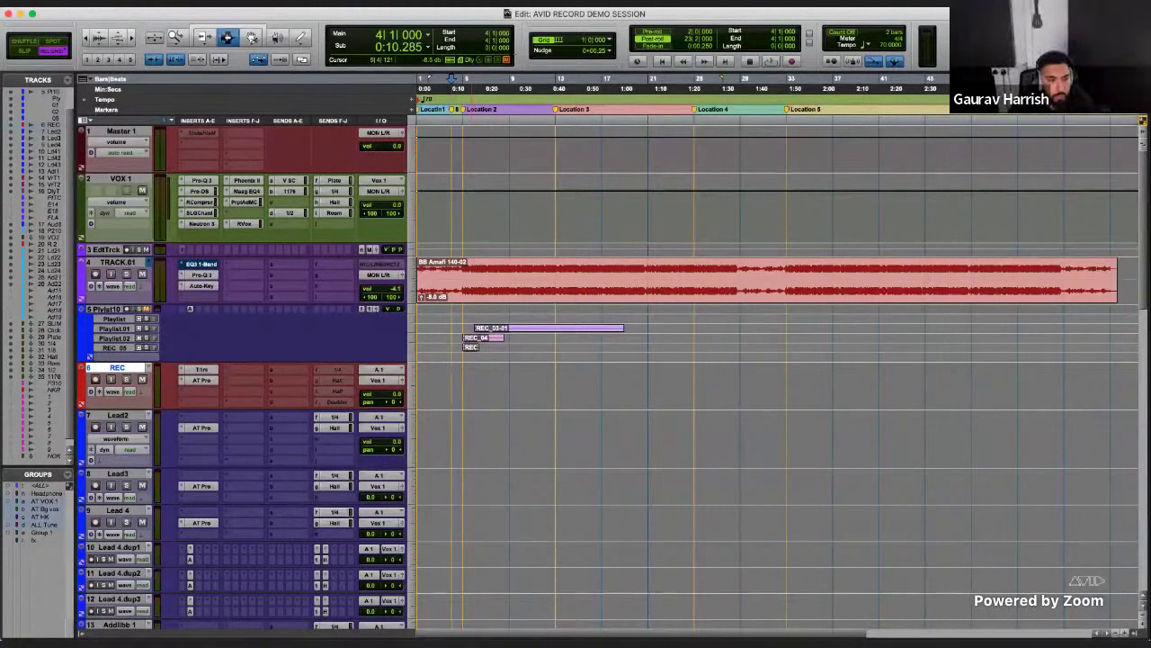
- Open the recent session AVID MIX DEMO SESS
left_click(86, 2)
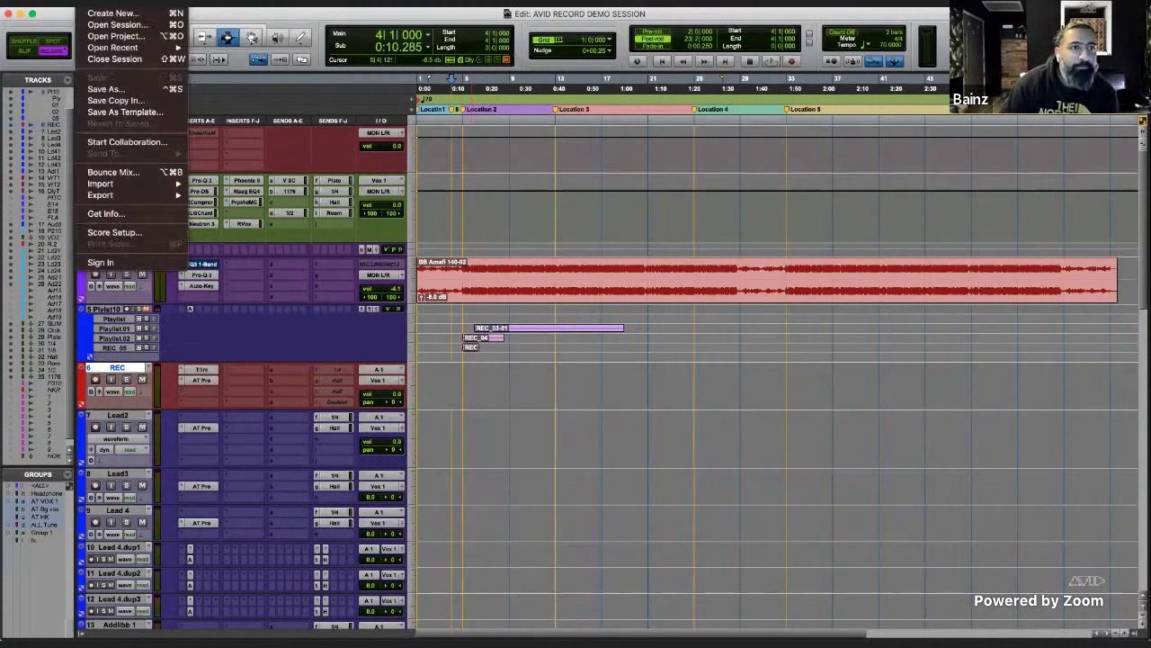
mouse_move(131, 49)
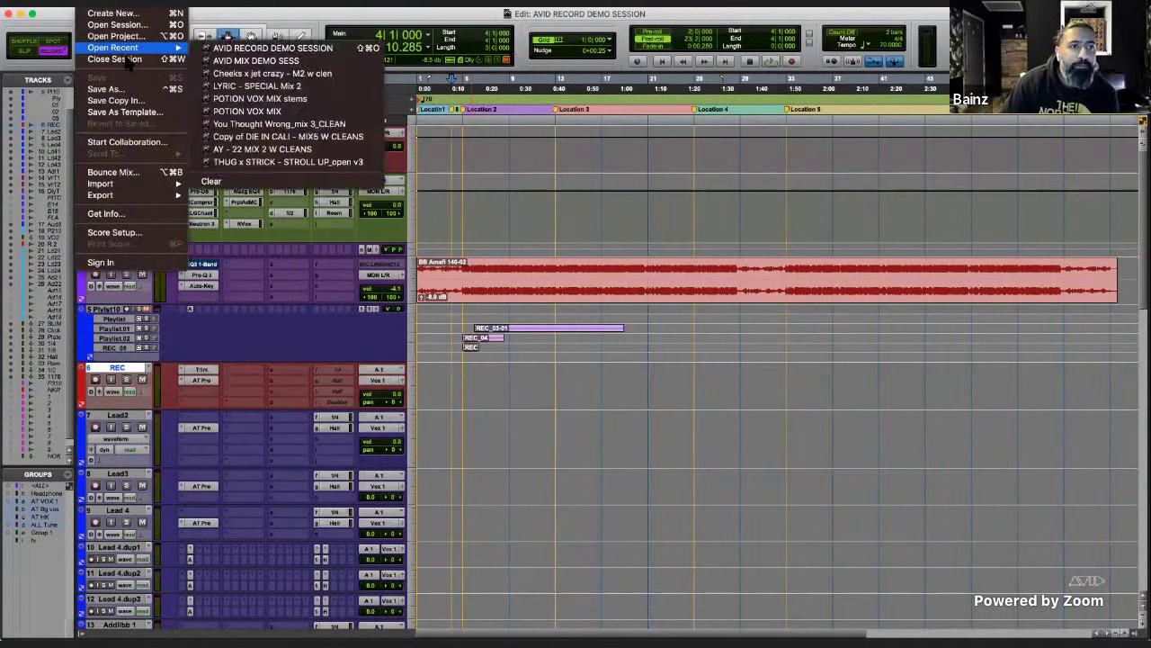
left_click(264, 60)
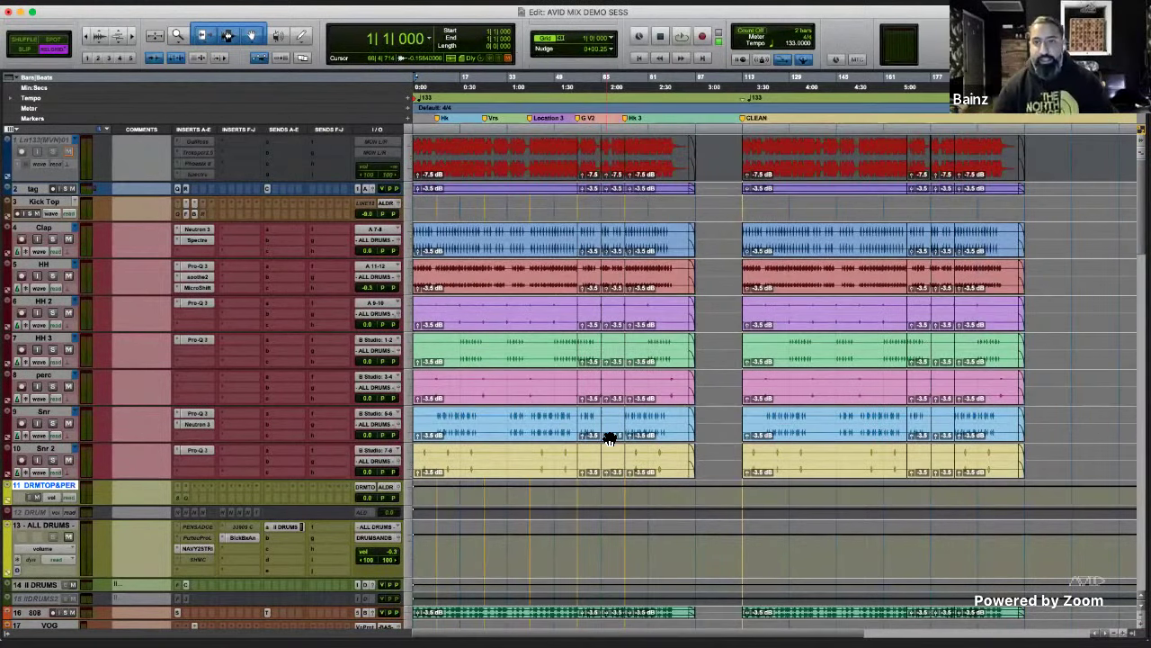
- Examine the overall timeline arrangement of the mix session, including its CLEAN section, with the Zoomer and horizontal zoom
key("r")
key("t")
key("r")
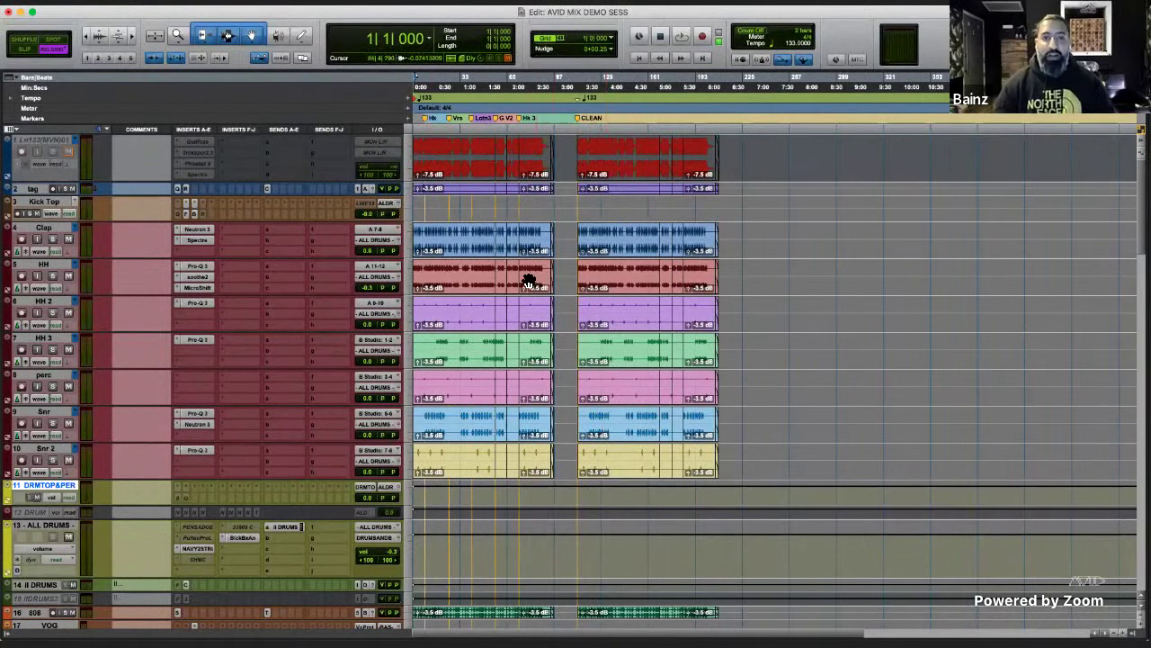
key("F5")
left_click_drag(553, 139, 706, 142)
key("r")
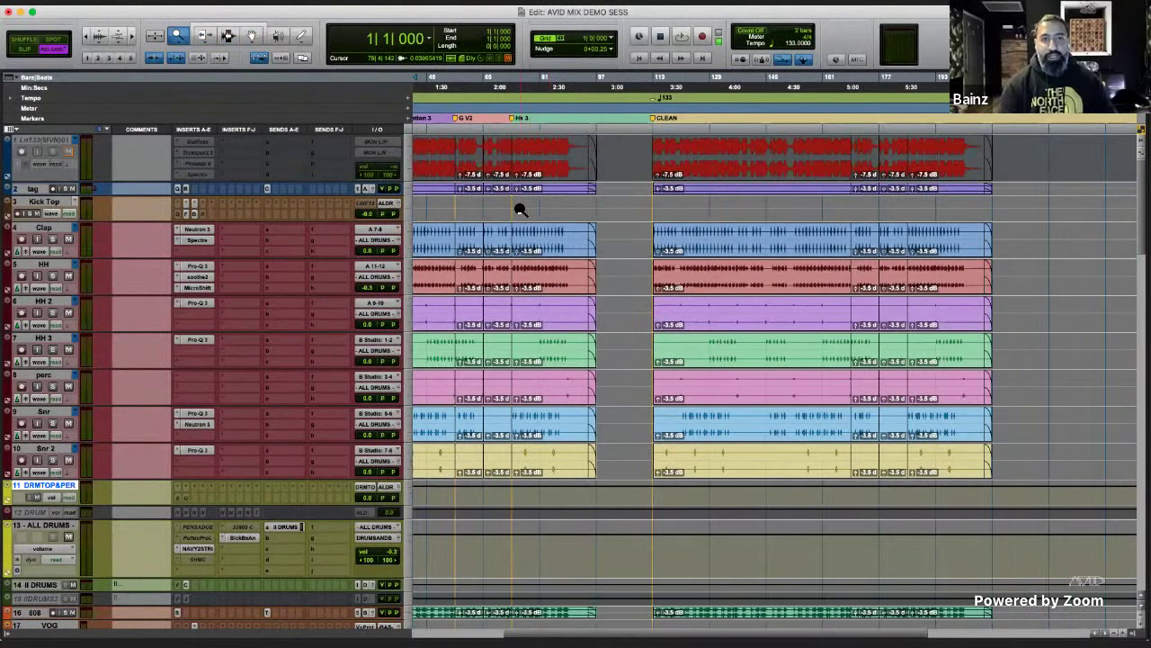
key("Return")
key("super+7")
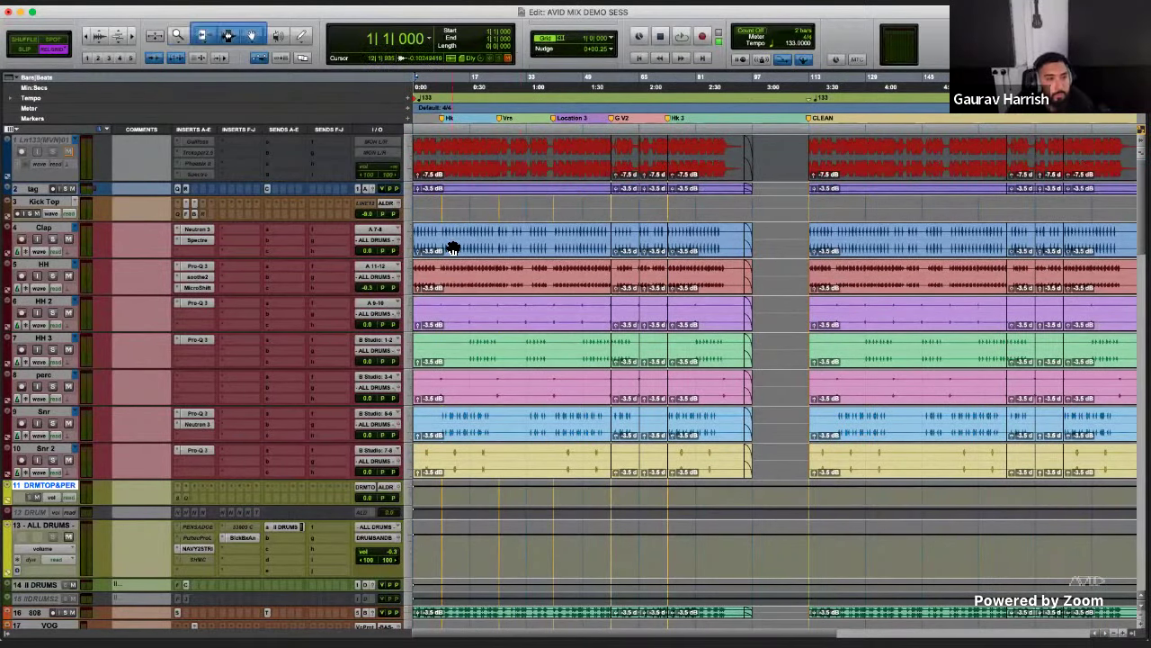
- Select the first section's grouped drum and 808 clips, and increase the height of their tracks
left_click(453, 249)
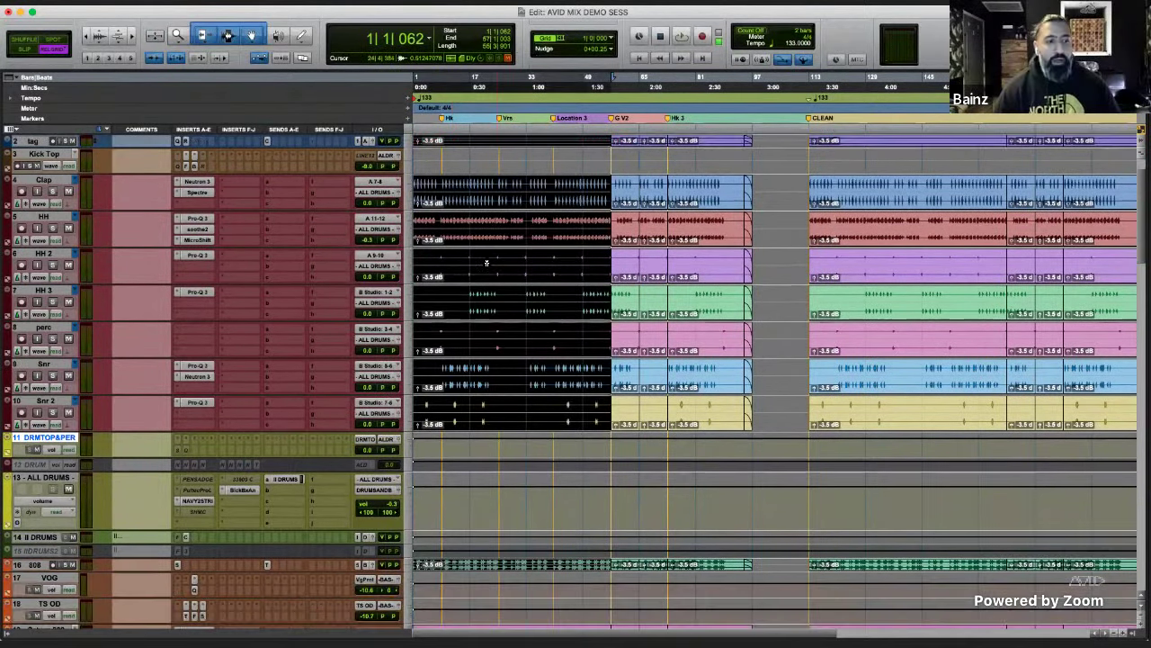
scroll(457, 259, "down", 5)
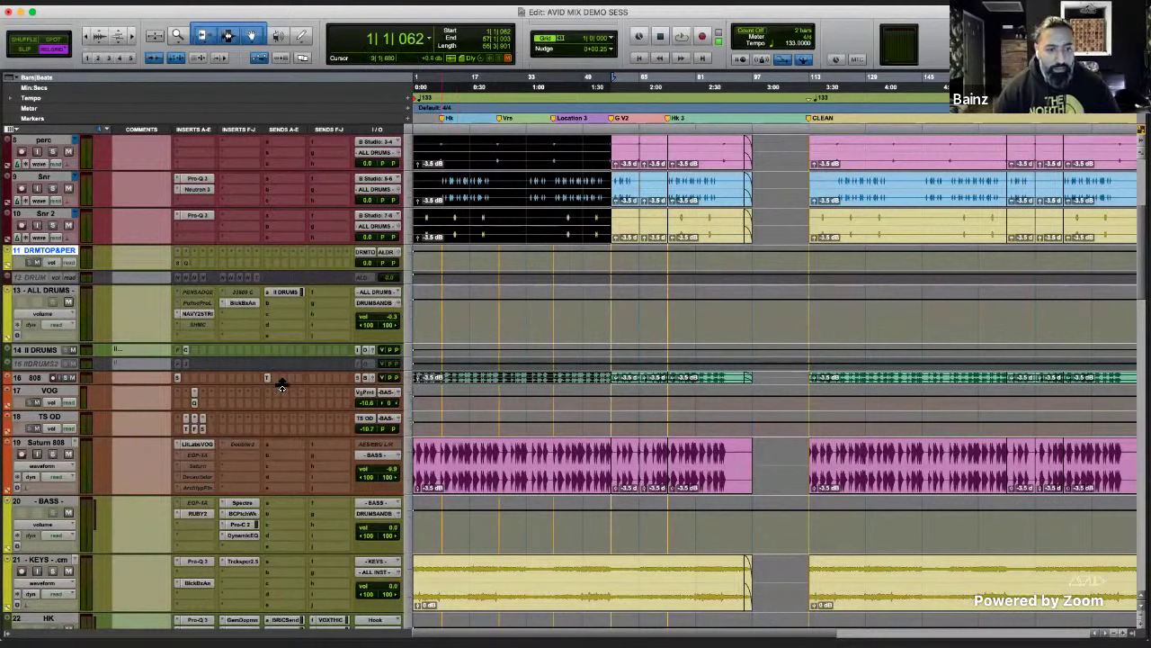
key("ctrl+Up")
key("F7")
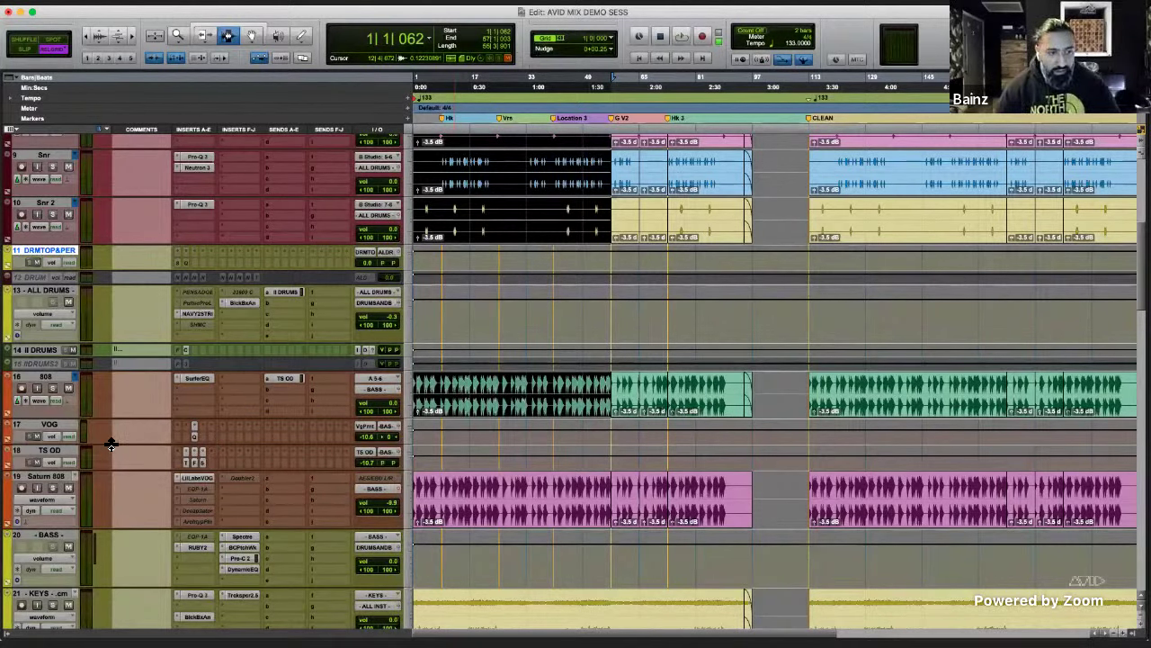
- Shrink the VOG track to its smallest height and enlarge the TS OD track to show its inserts
left_click_drag(112, 444, 164, 468)
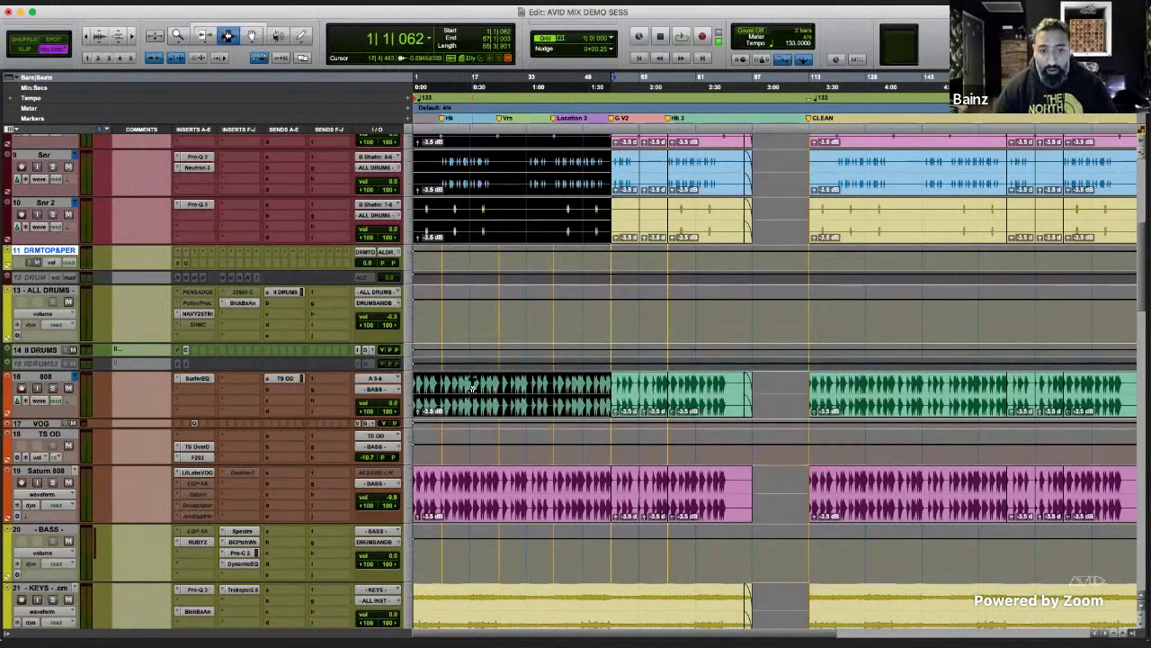
left_click(190, 543)
left_click(190, 542)
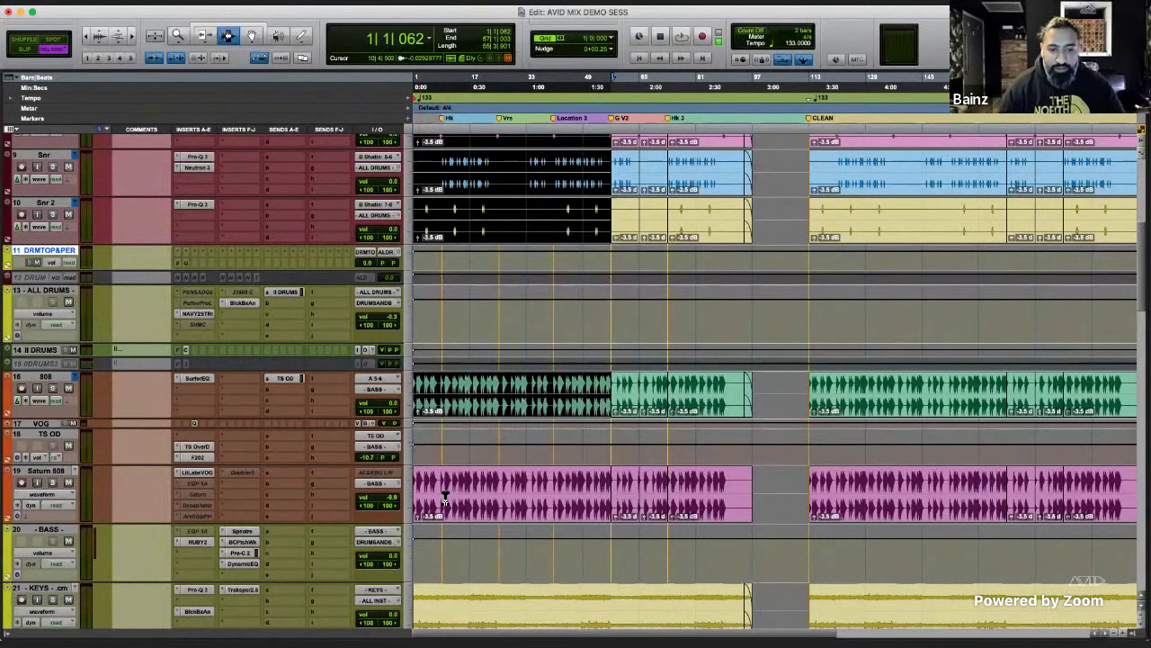
- Inspect the Blue Cat's PatchWork insert on the BASS track, and close the plug-in
scroll(193, 457, "down", 5)
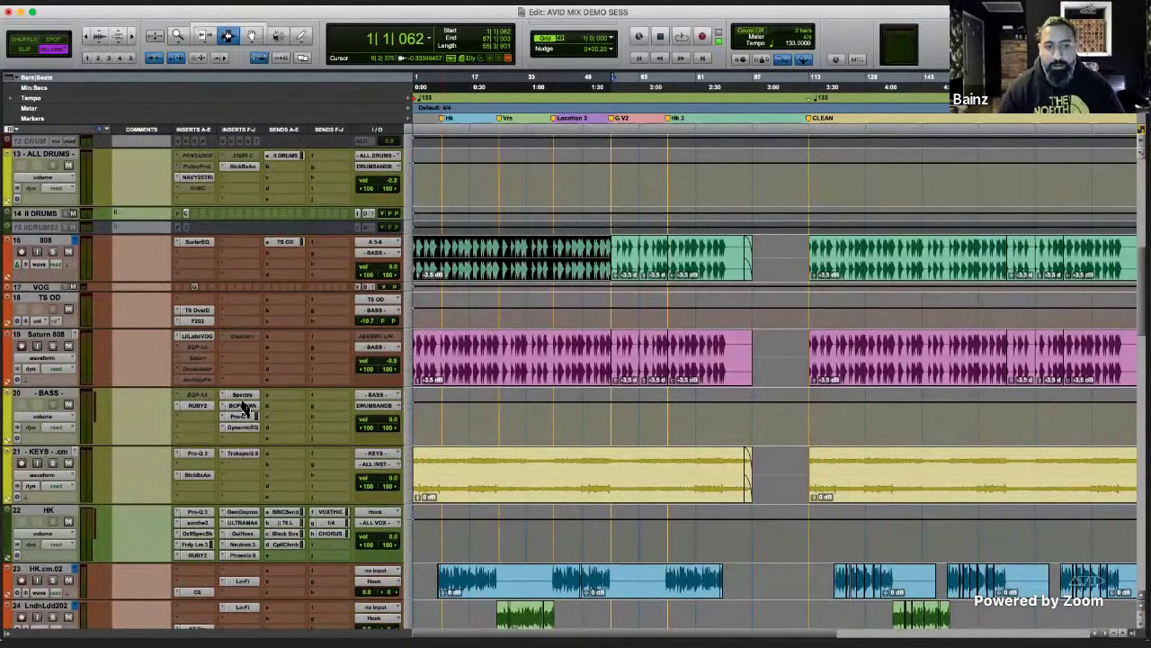
left_click(243, 407)
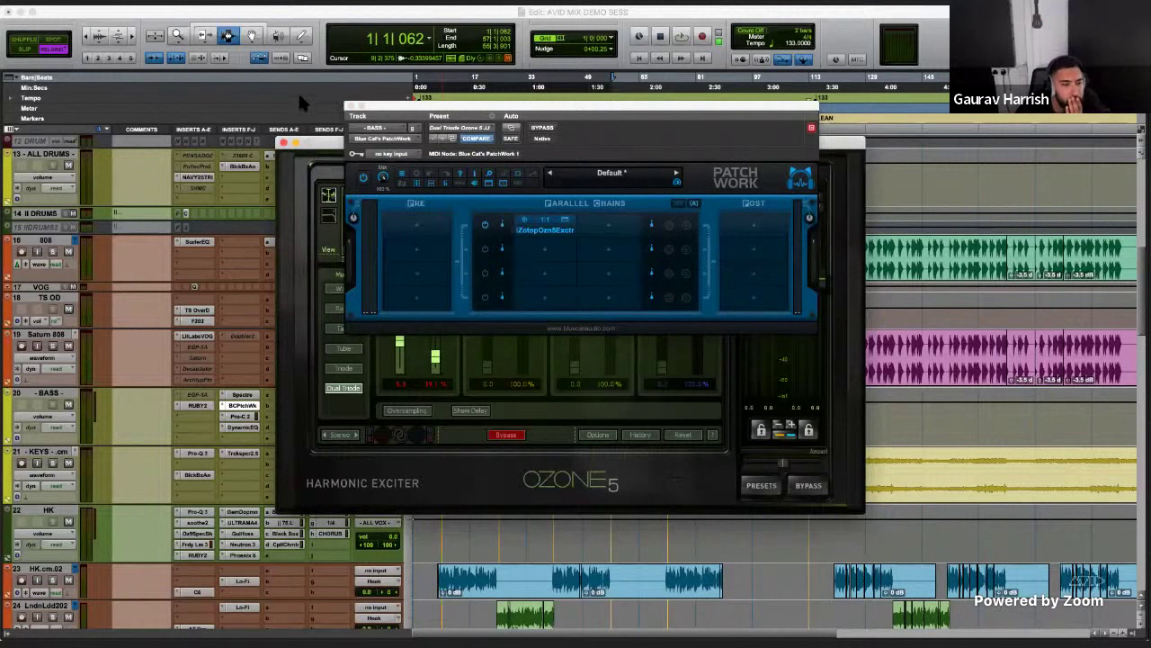
left_click(351, 107)
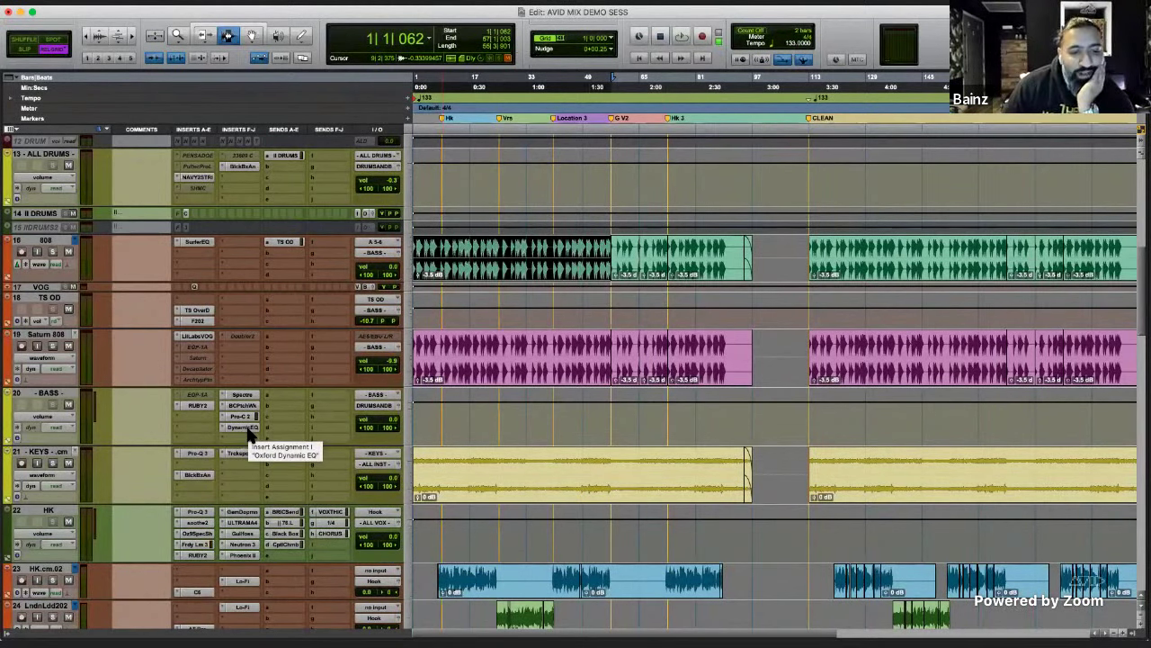
- Select the first clip on the - KEYS -.cm track
scroll(623, 518, "down", 3)
key("r")
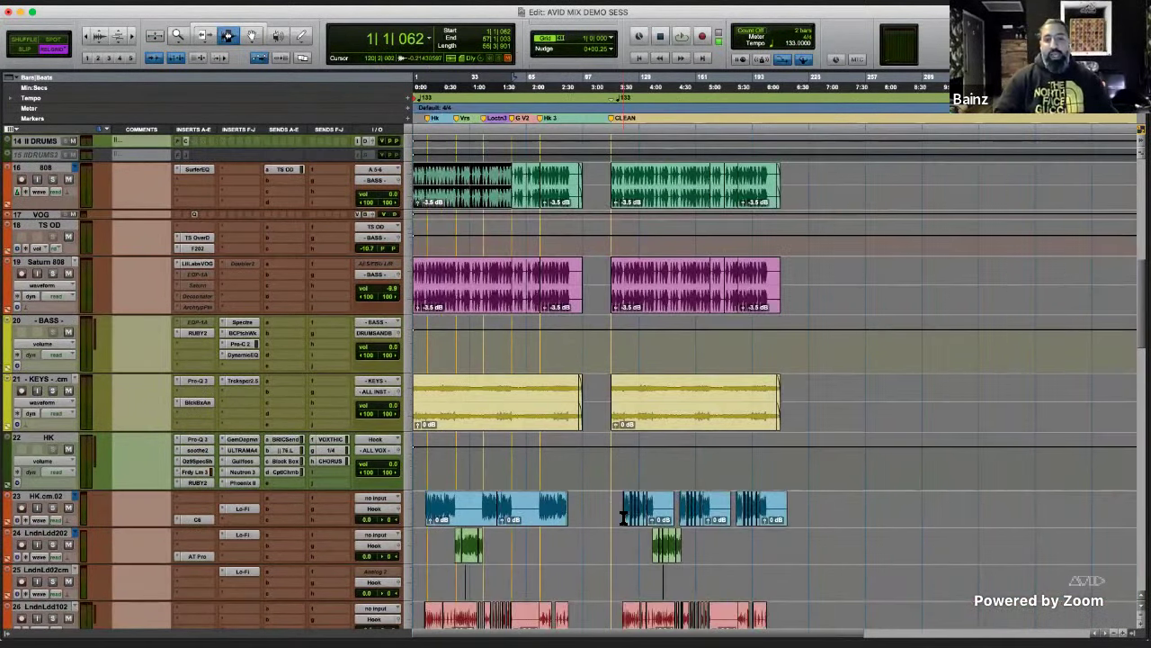
scroll(624, 518, "down", 1)
left_click(506, 378)
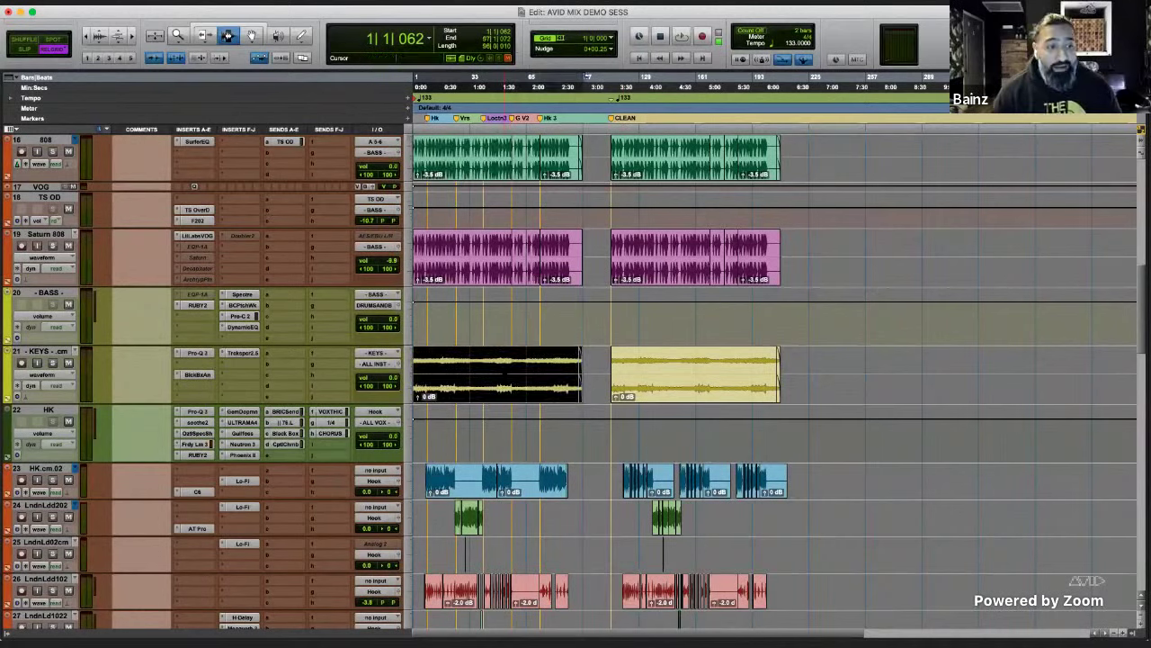
key("t")
key("t")
key("r")
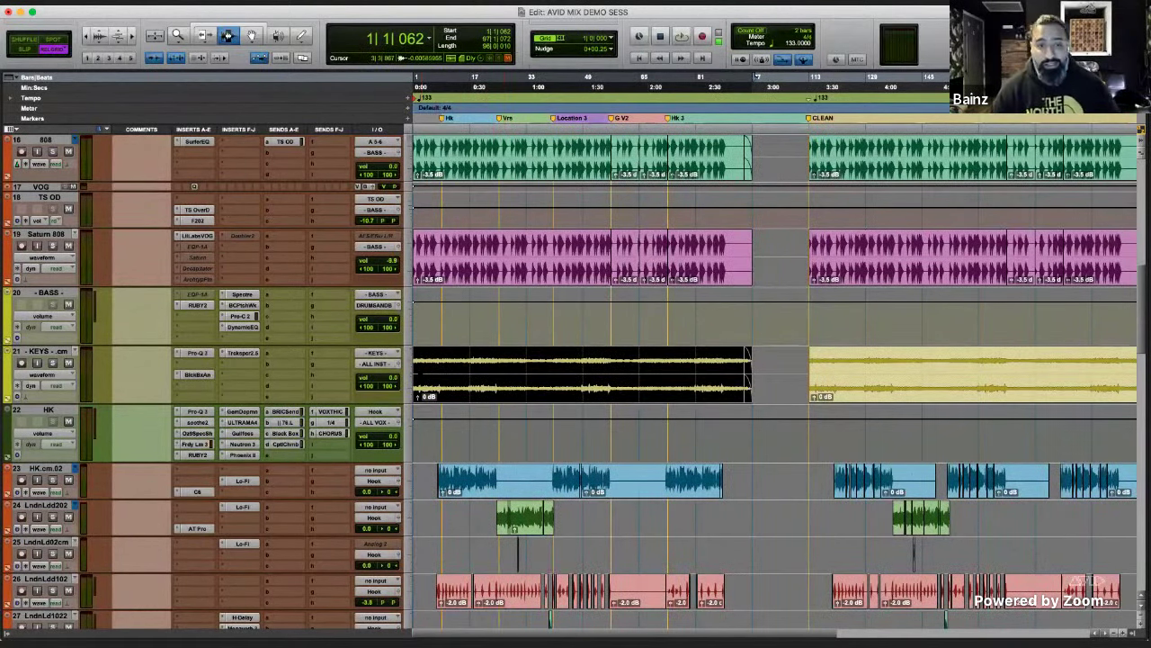
- Reveal the Tracks list, show the hidden inactive - KEYS - track above - KEYS -.cm, and select it
scroll(419, 378, "up", 3)
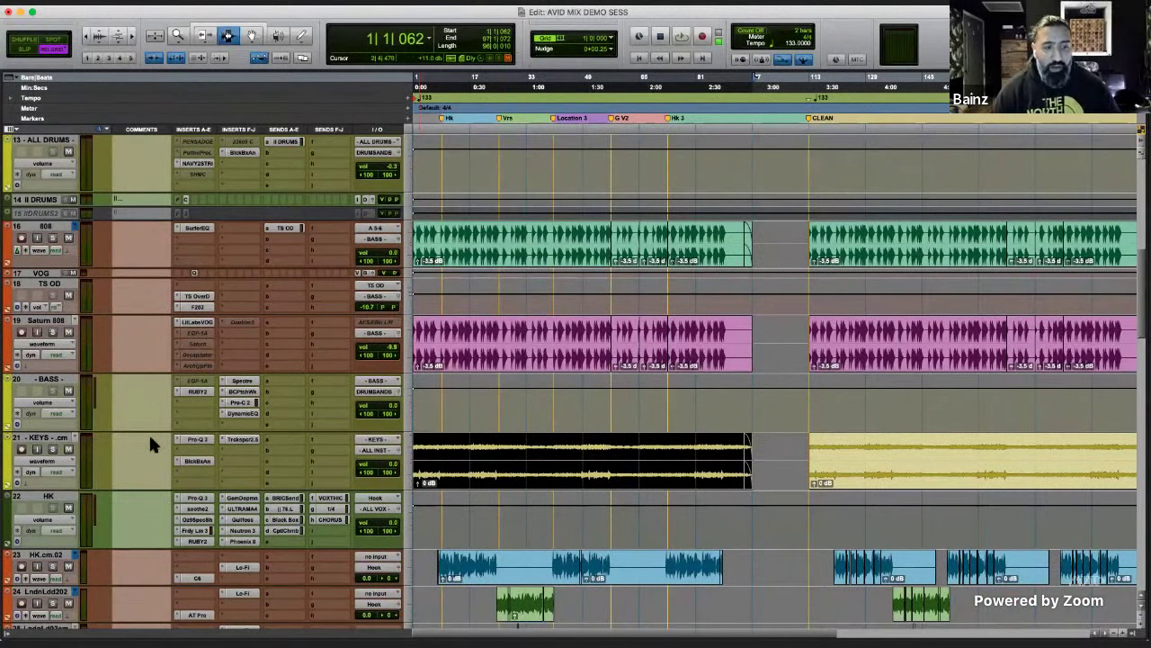
double_click(52, 439)
key("Return")
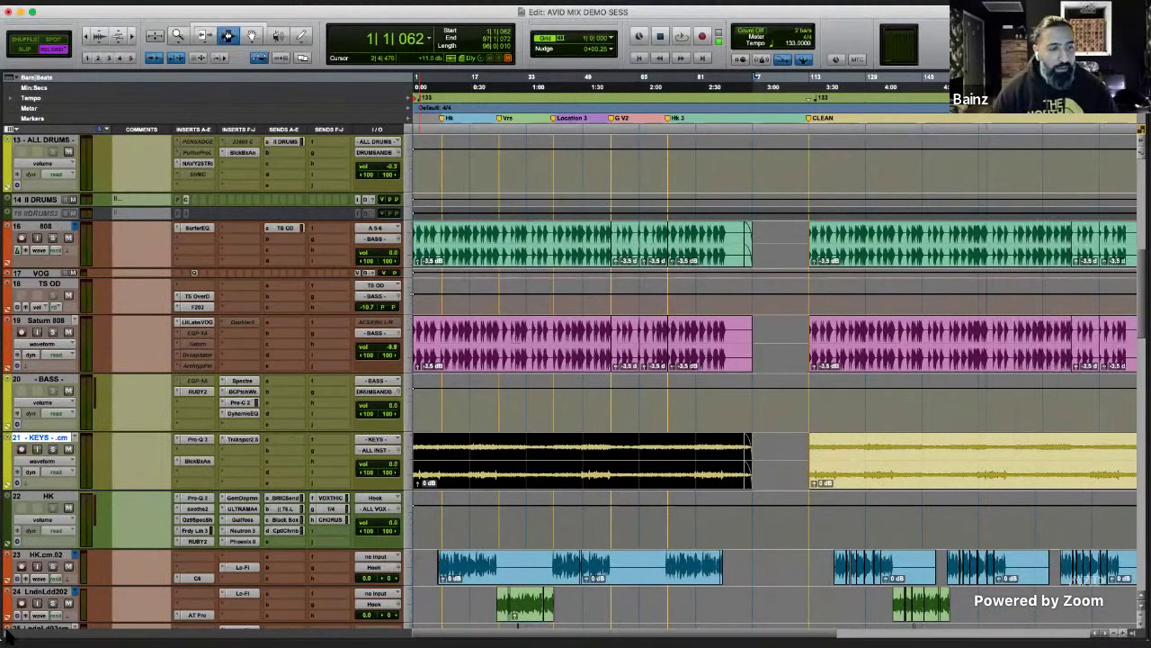
left_click(6, 634)
left_click(11, 286)
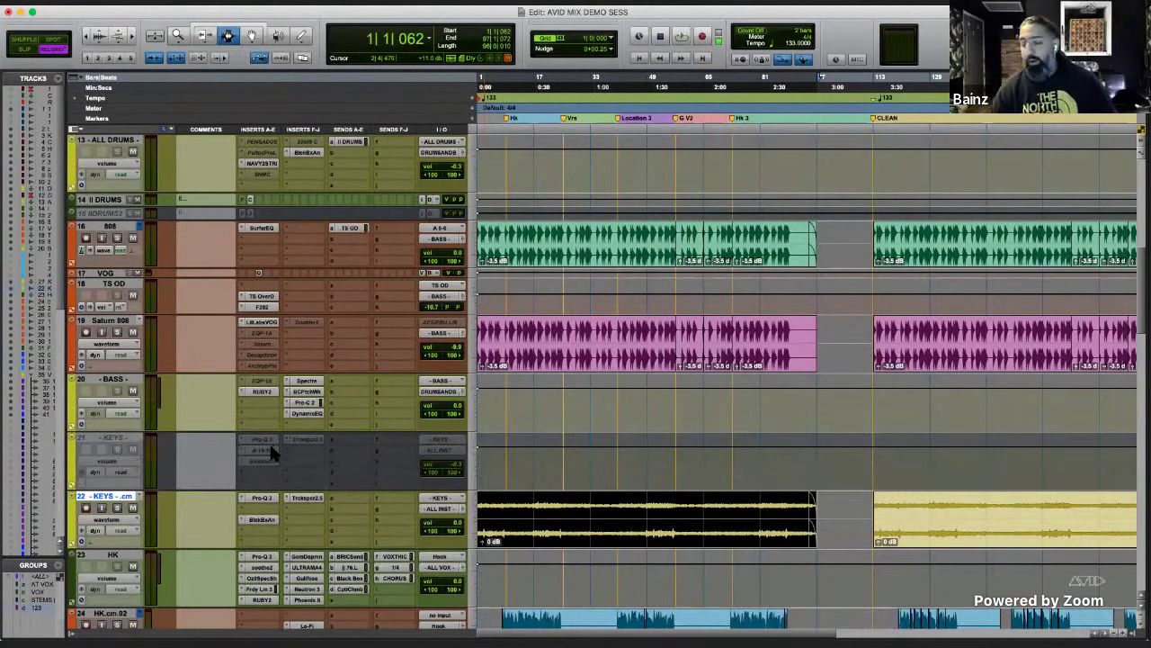
left_click(90, 440)
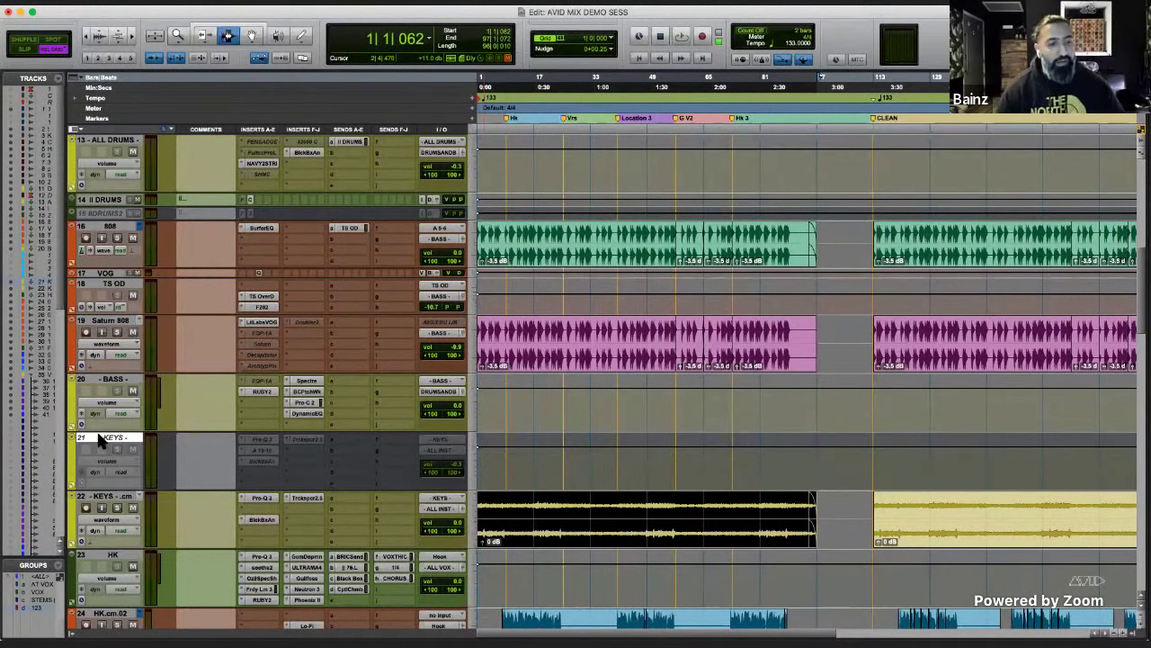
- Hide the inactive - KEYS - track above - KEYS -.cm
right_click(103, 439)
left_click(121, 440)
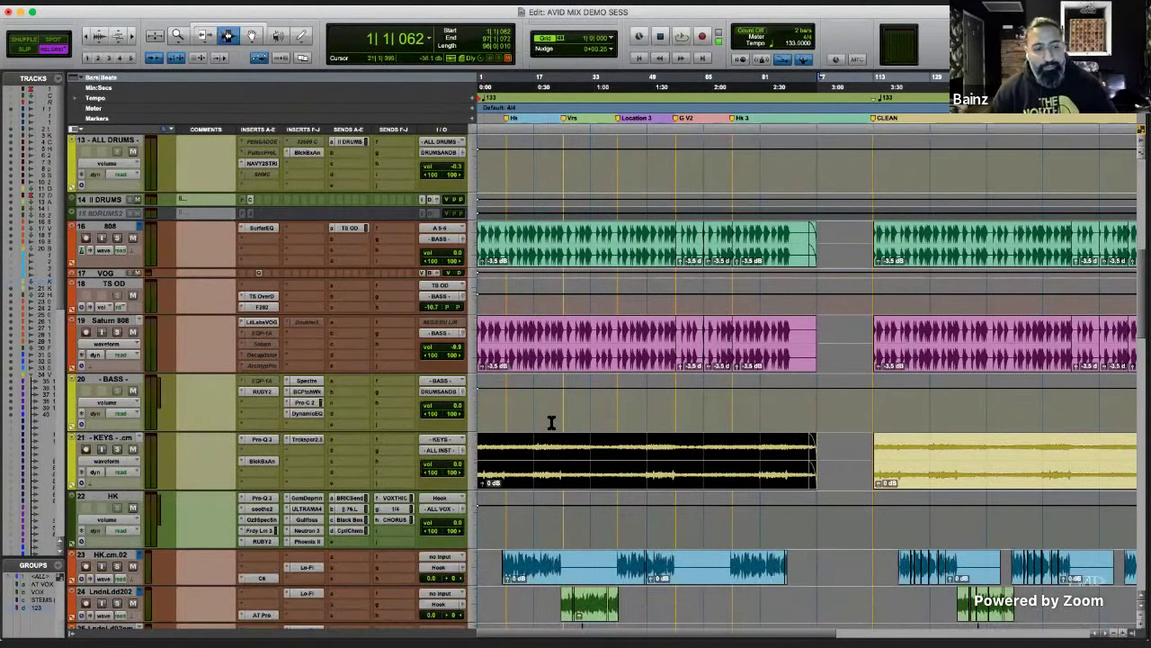
- Select the first two adjoining clips on the HK.cm.02 track
scroll(549, 421, "down", 4)
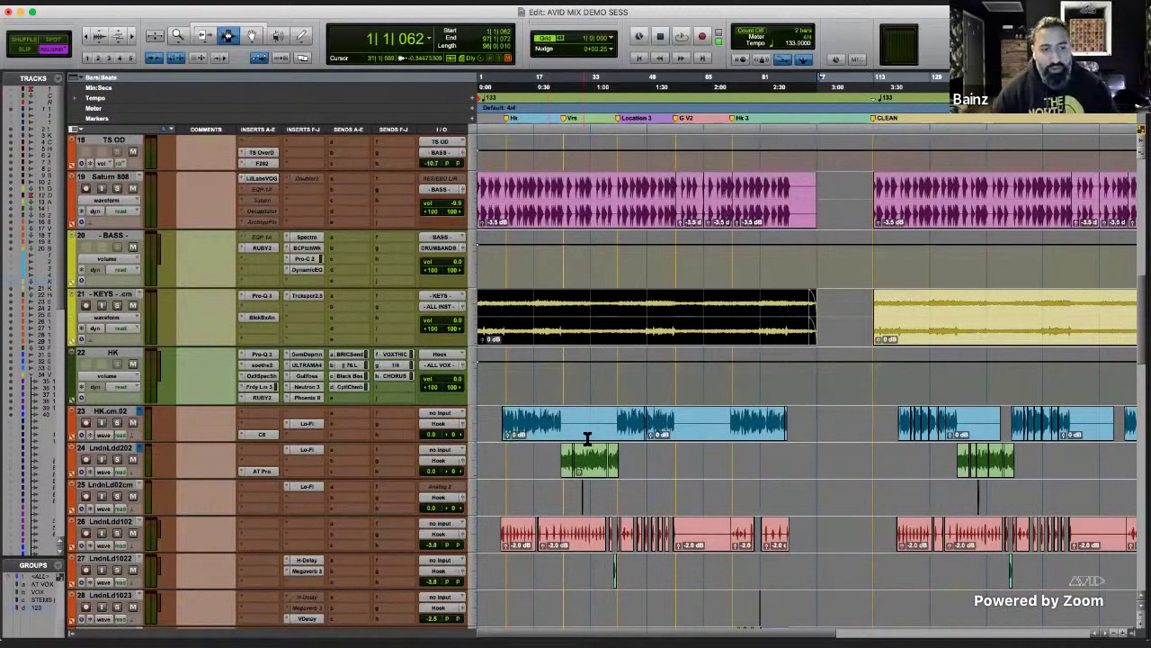
left_click(586, 439)
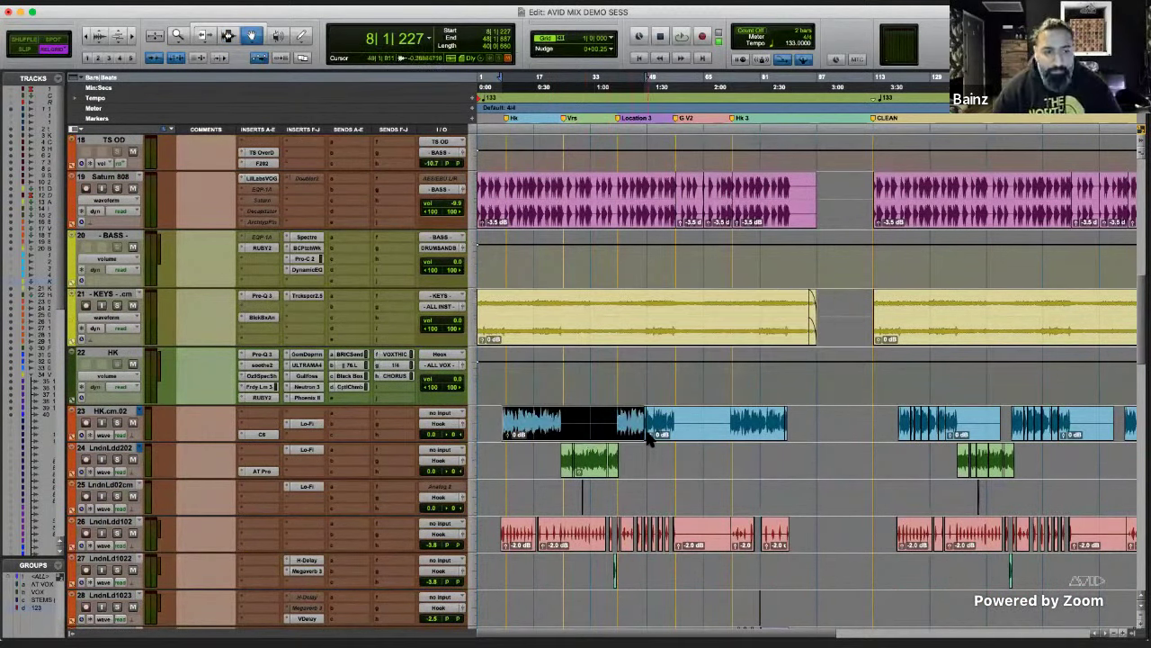
left_click(649, 439, "shift")
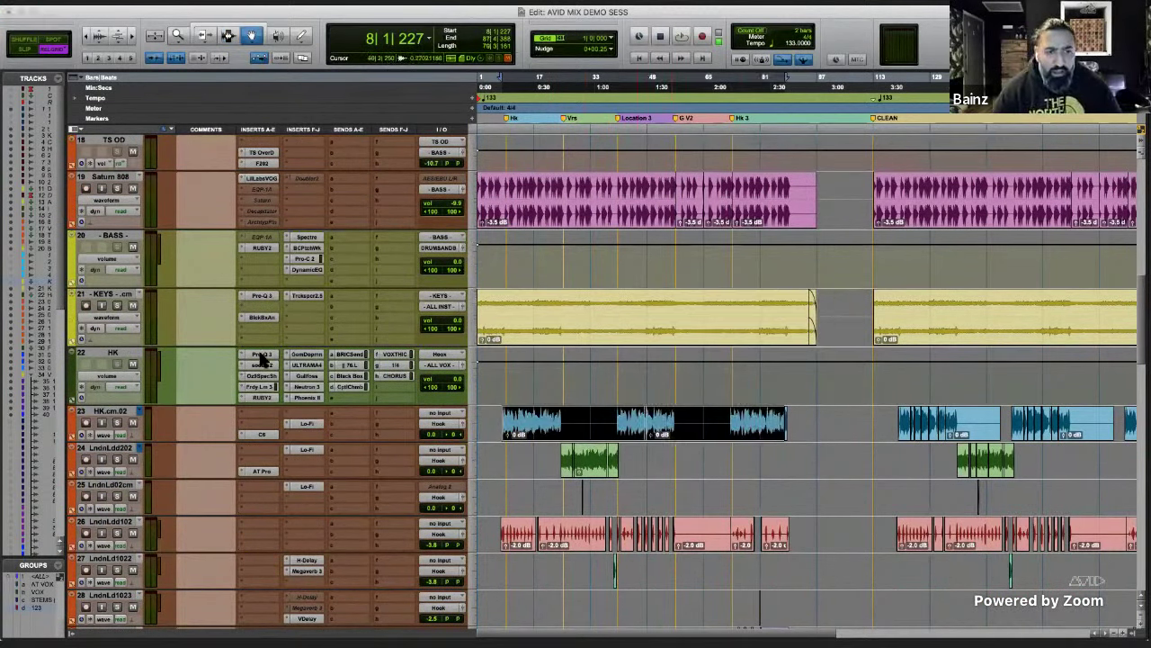
- Inspect the Pro-Q 3, soothe2, Ozone 9 Spectral Shaper and Faraday Limiter inserts on the HK track, and close the plug-in window
left_click(260, 356)
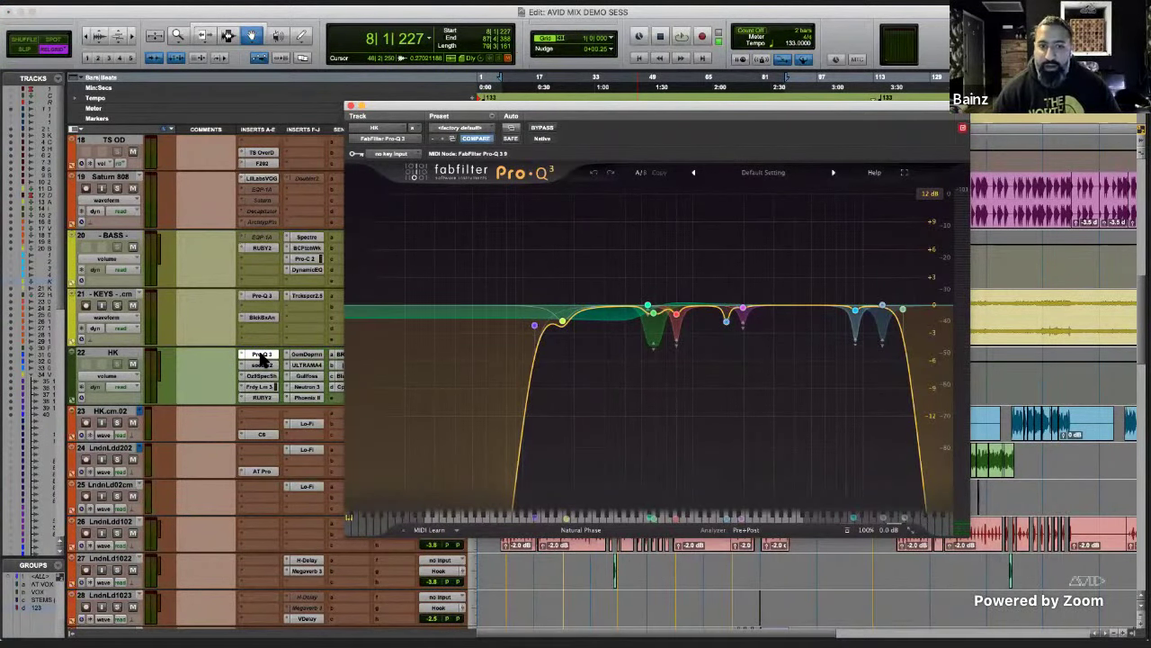
left_click(264, 366)
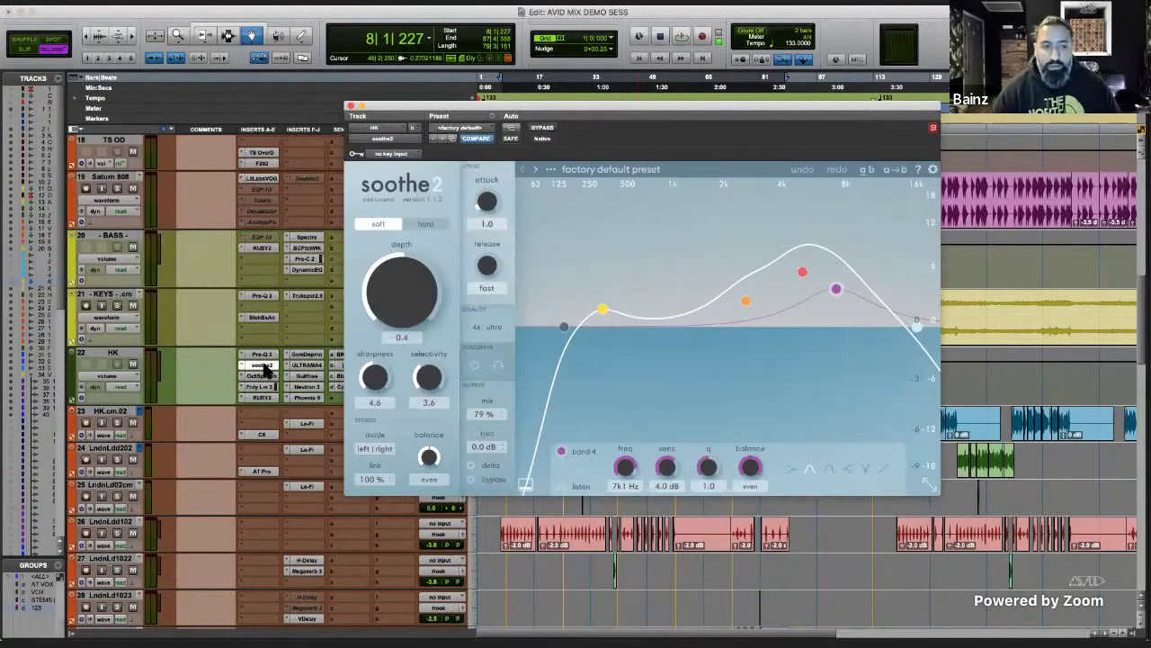
left_click(269, 377)
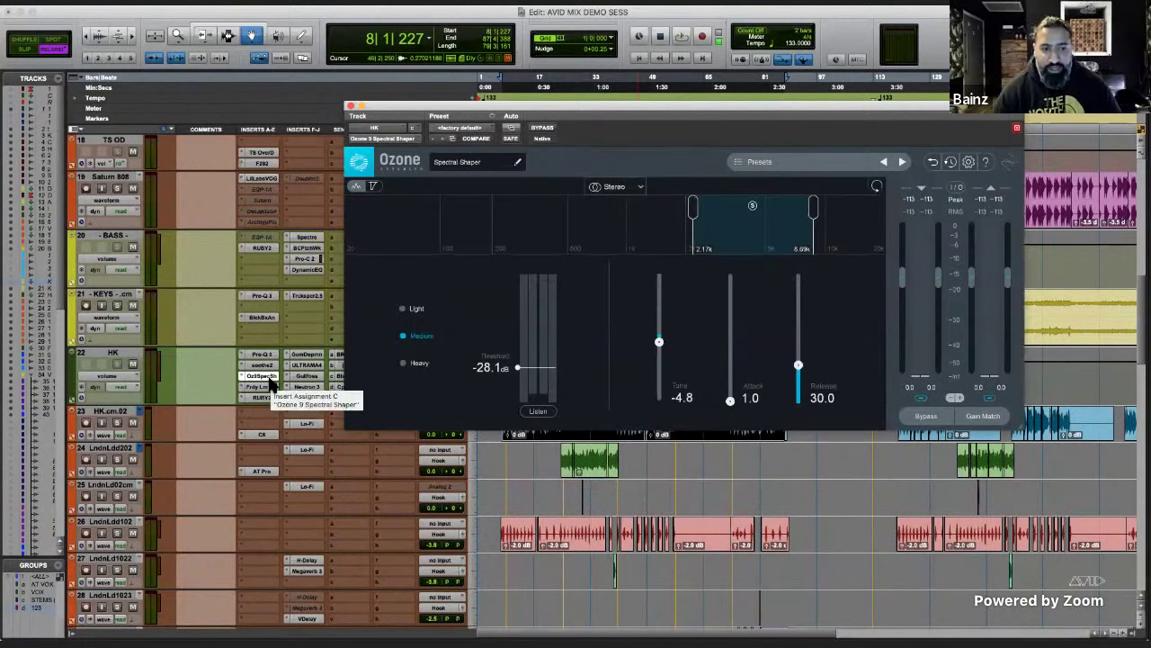
left_click(267, 386)
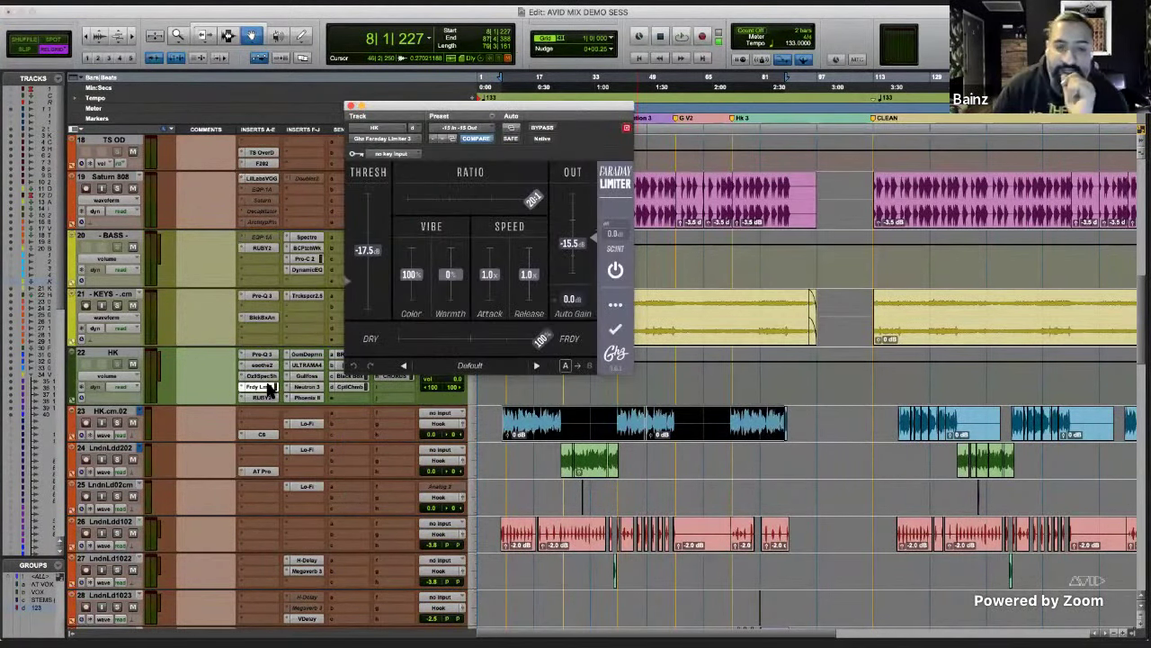
left_click(267, 387)
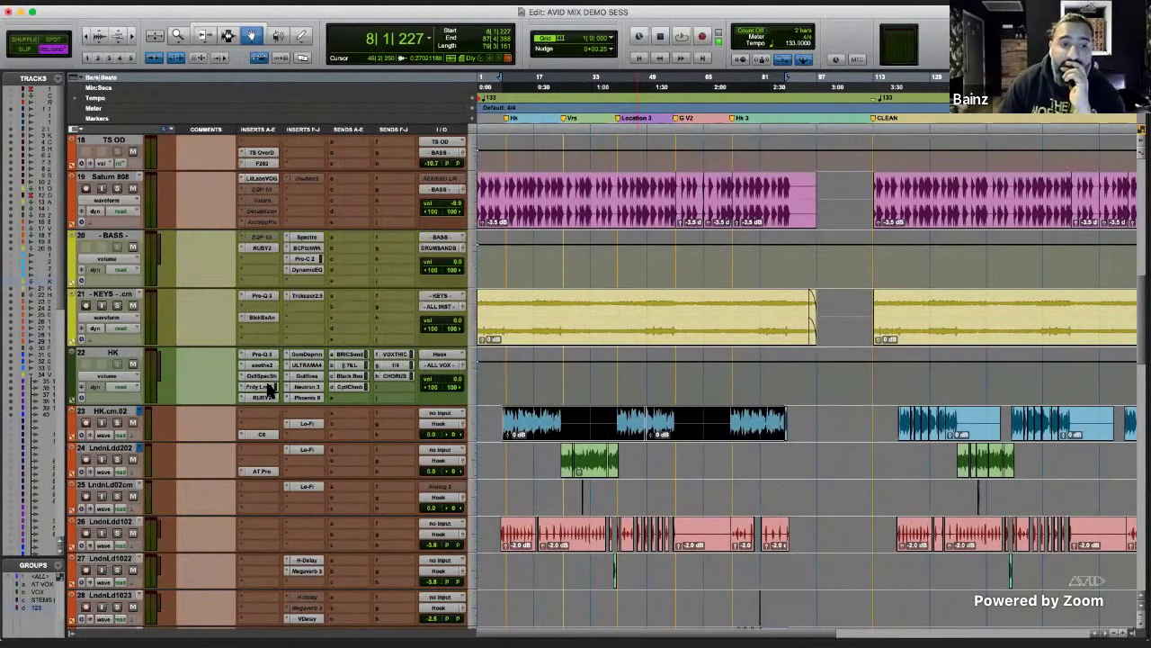
- Enlarge the HK track's height slightly, and try to open its Gem Dopamine insert, declining the plug-in update
left_click_drag(292, 403, 296, 425)
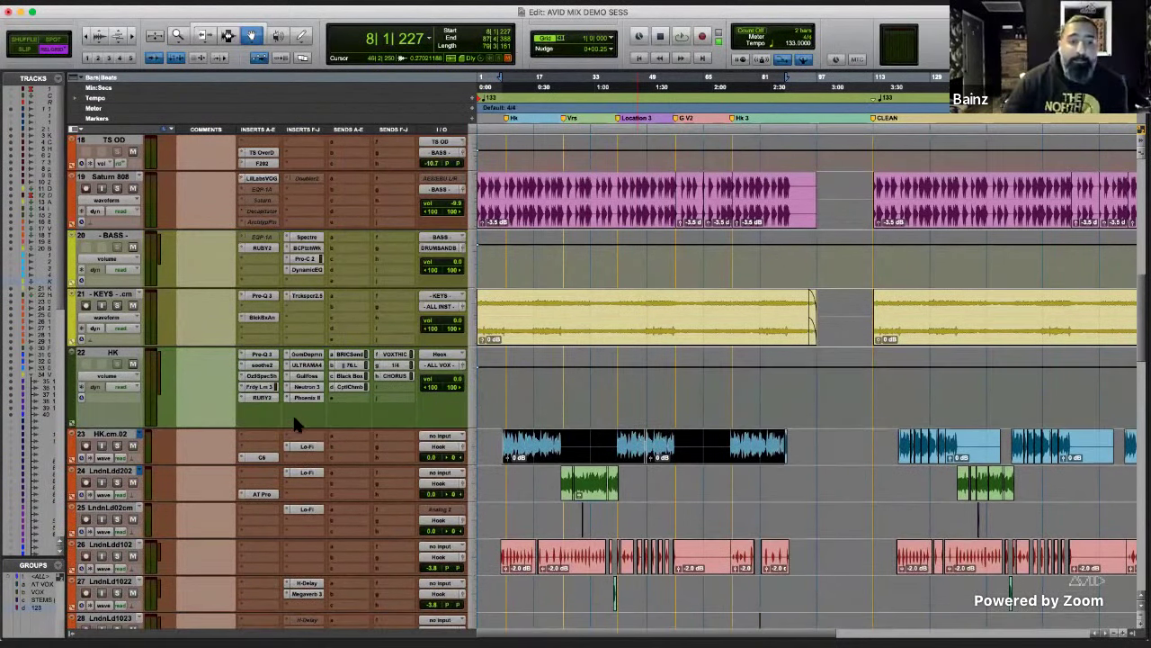
left_click(310, 356)
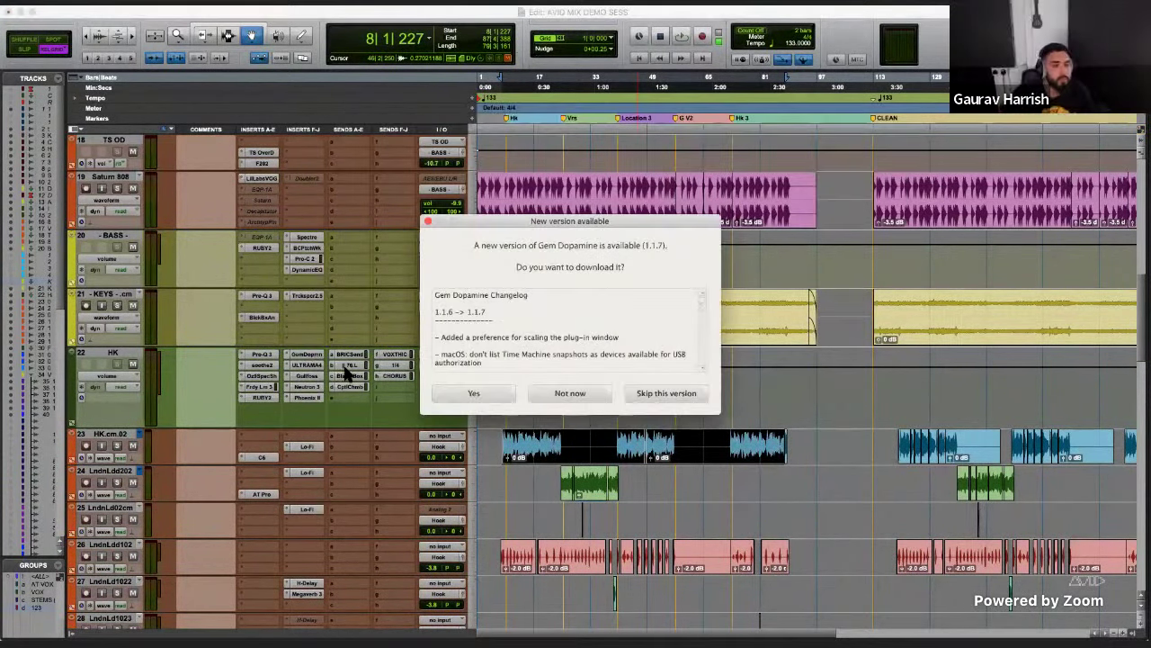
left_click(581, 398)
- Look through the inserts, sends and outputs of the hook, feature and verse vocal tracks, continuing down to the VOX THROW and Routing/VCAs folders
scroll(342, 393, "down", 3)
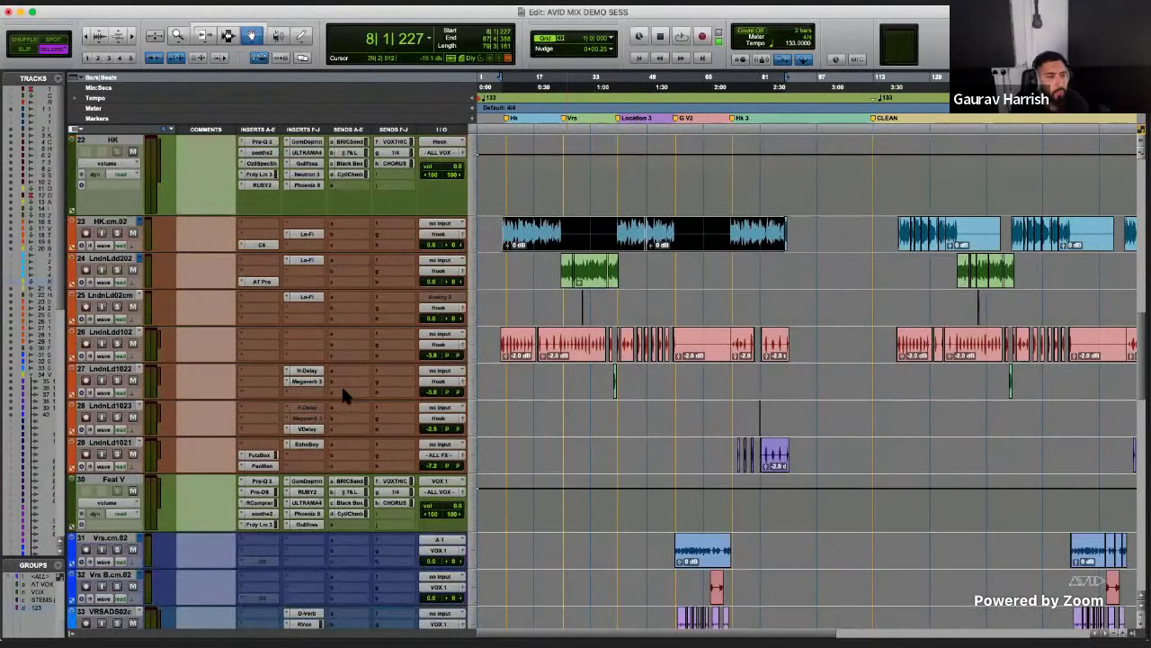
scroll(341, 384, "down", 3)
scroll(345, 396, "up", 5)
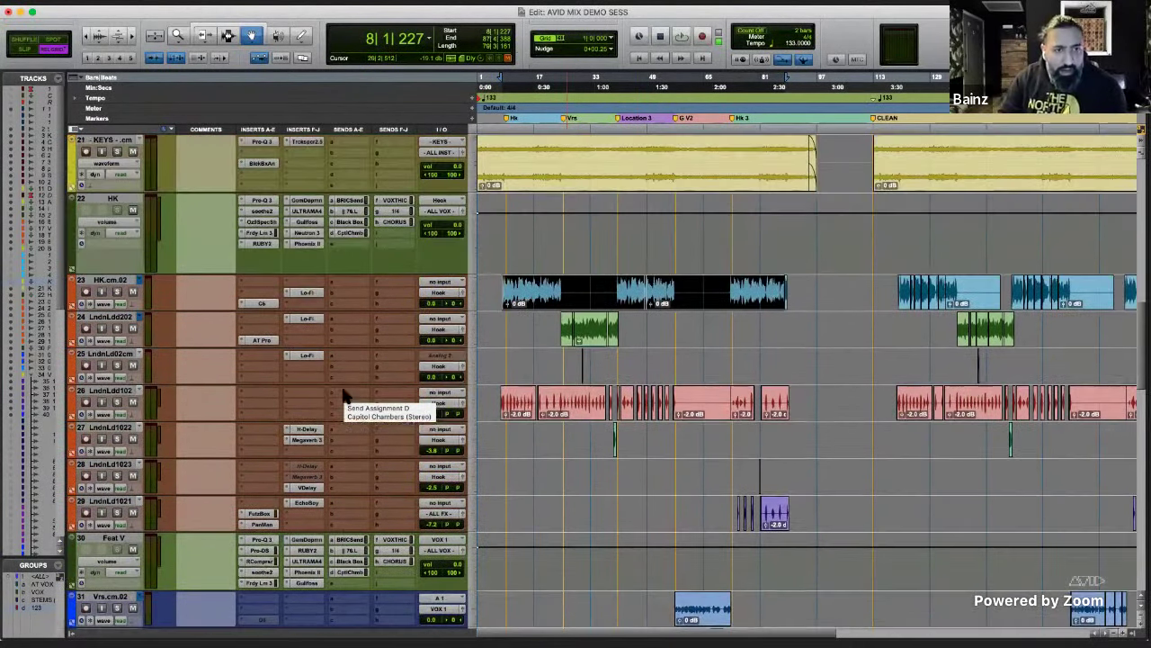
scroll(320, 239, "down", 4)
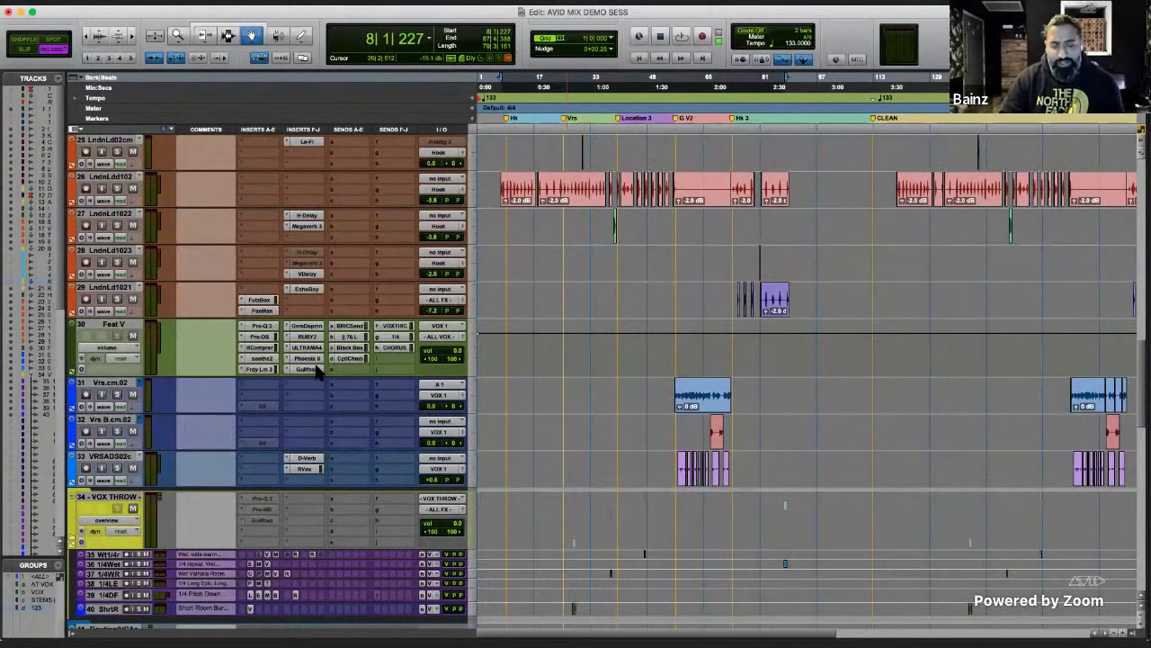
scroll(317, 331, "up", 5)
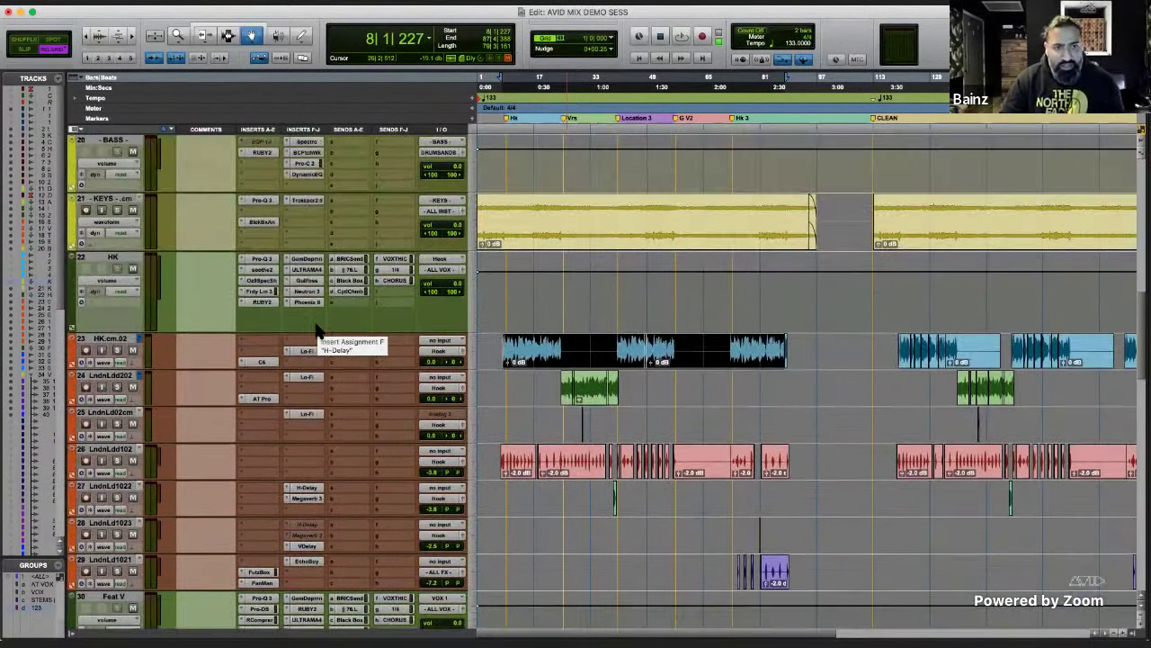
scroll(316, 330, "down", 4)
scroll(317, 330, "down", 3)
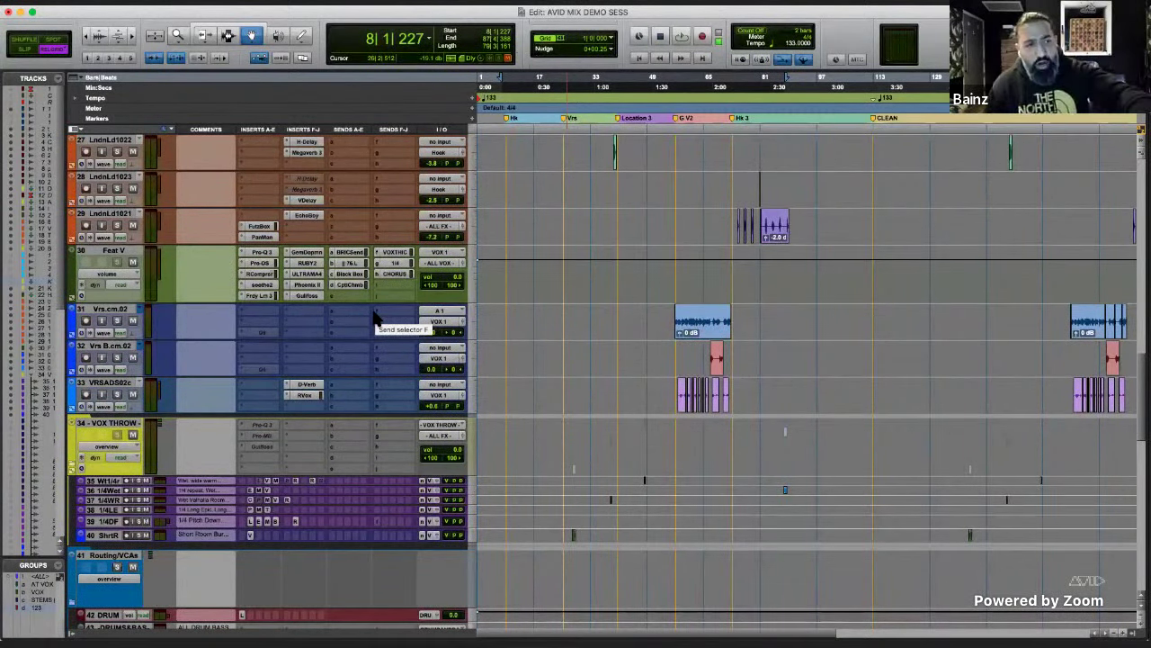
scroll(375, 318, "down", 7)
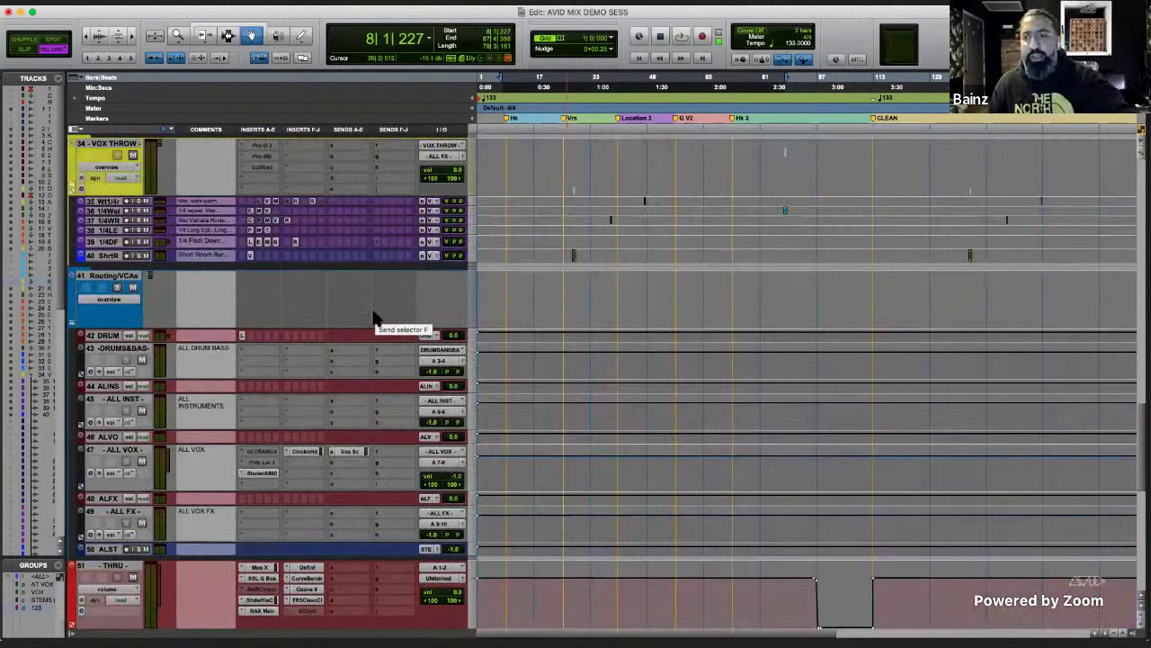
- Select the Routing/VCAs folder together with all its tracks from DRUM to ALST
left_click(101, 335)
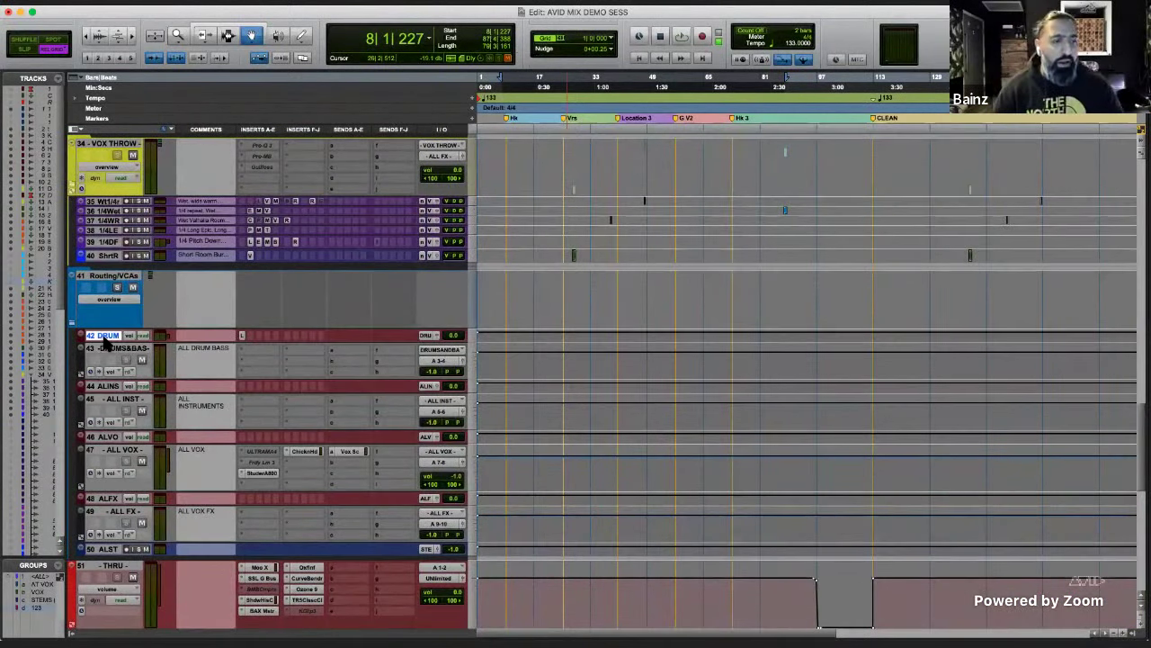
left_click(110, 549, "shift")
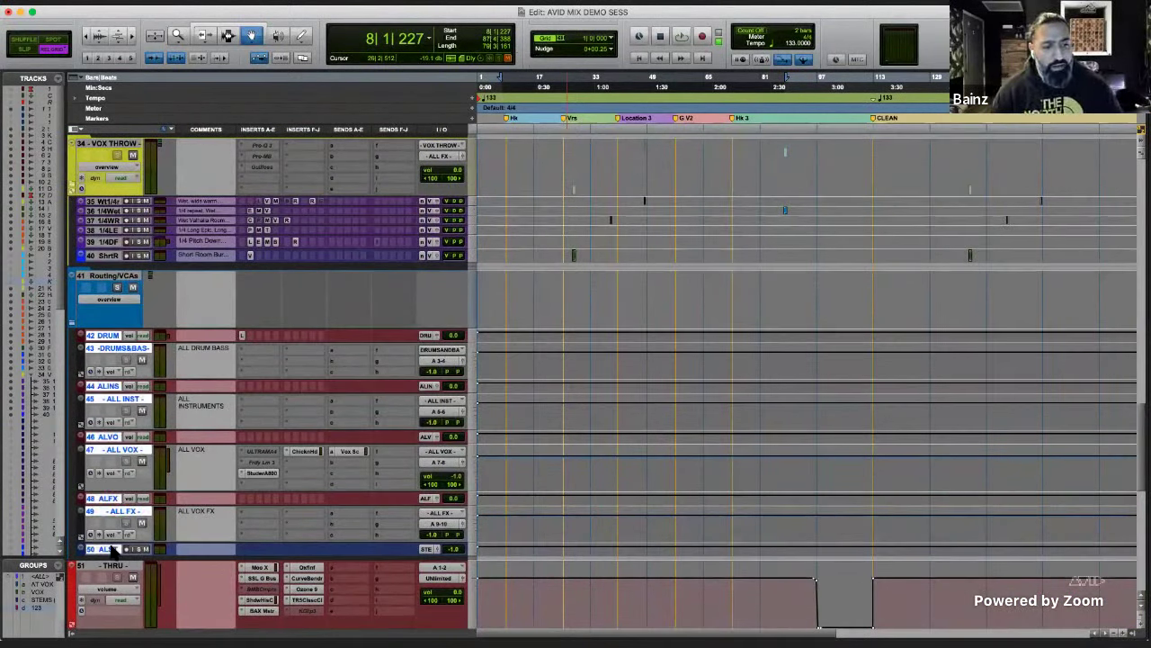
left_click(102, 279, "shift")
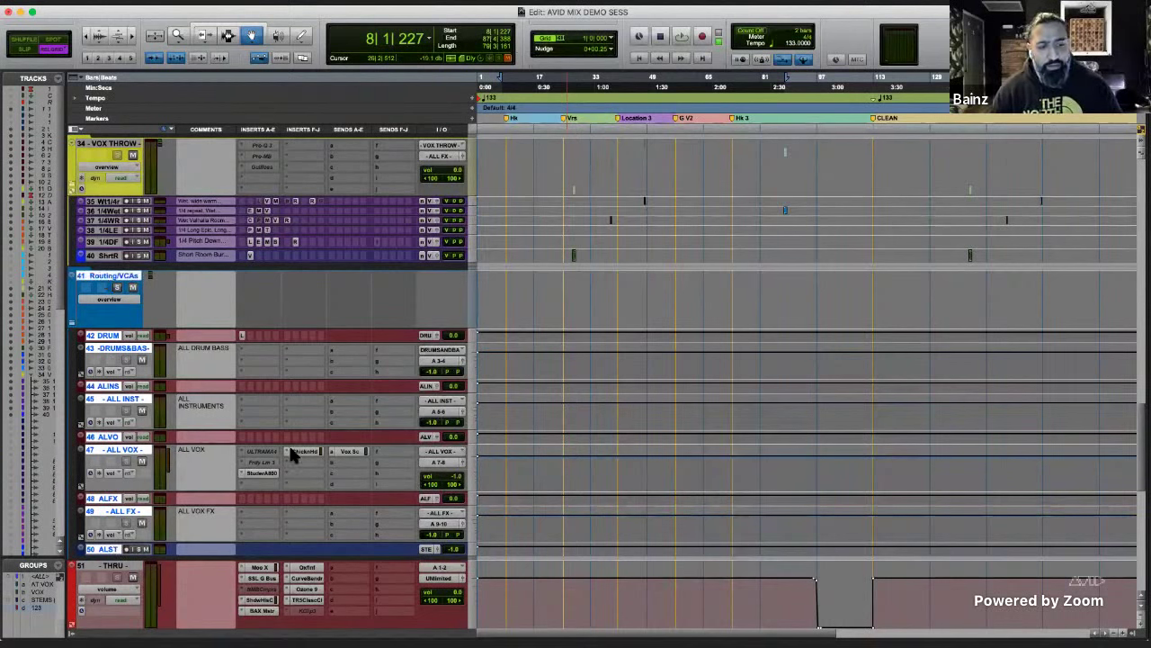
- Reduce the selection to the -DRUMS&BAS- and - ALL INST - tracks
left_click(127, 347, "super")
left_click(127, 347)
left_click(125, 399, "super")
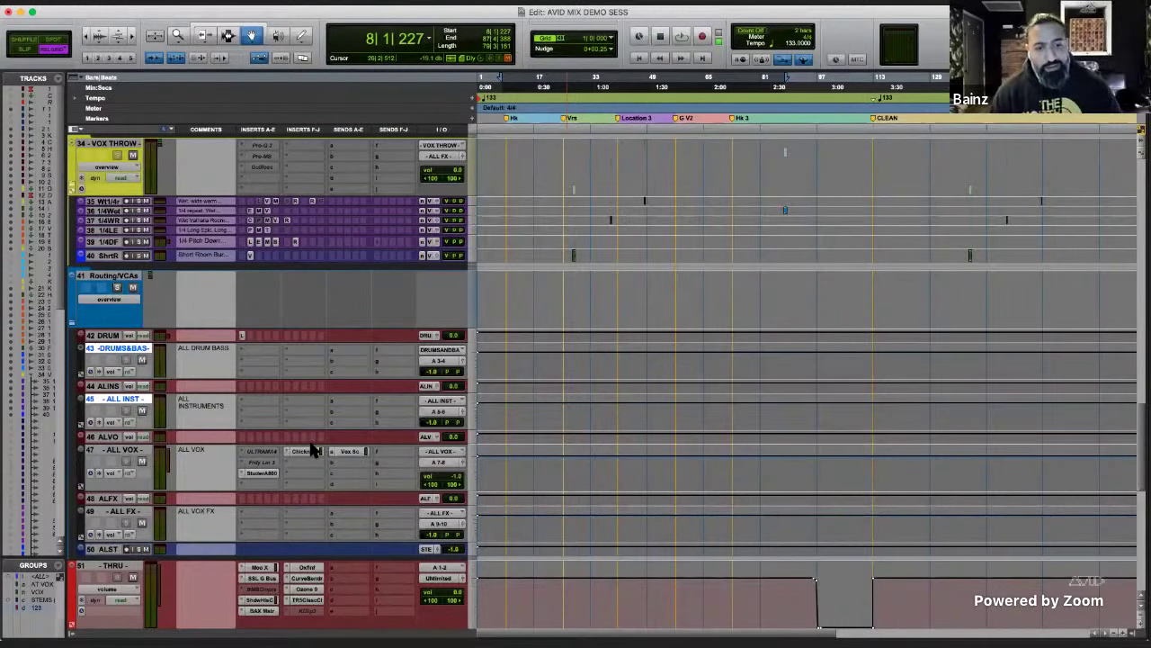
- Inspect the McDSP ChickenHead compressor on the - ALL VOX - track, and close the plug-in
left_click(308, 451)
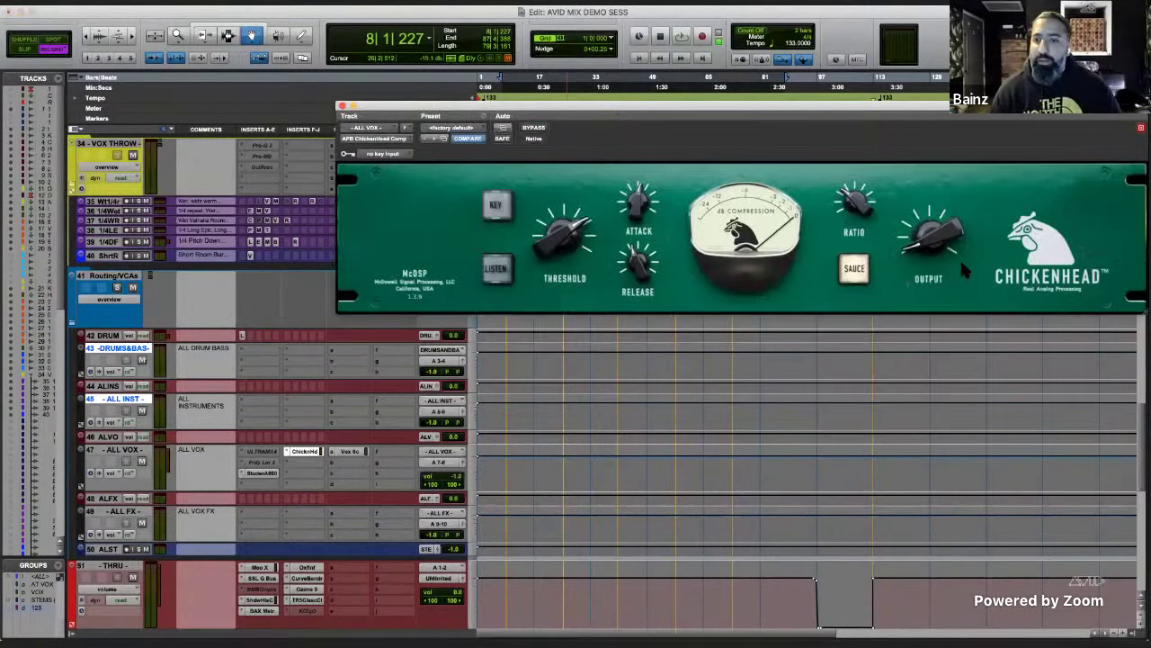
left_click_drag(351, 106, 174, 68)
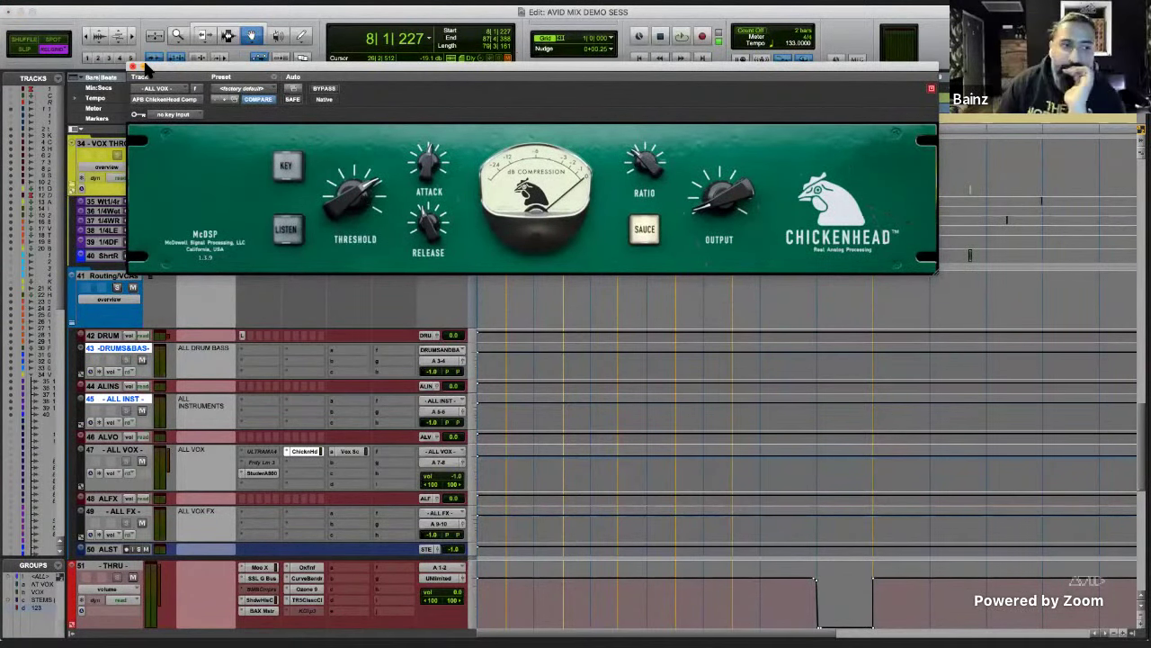
left_click(132, 68)
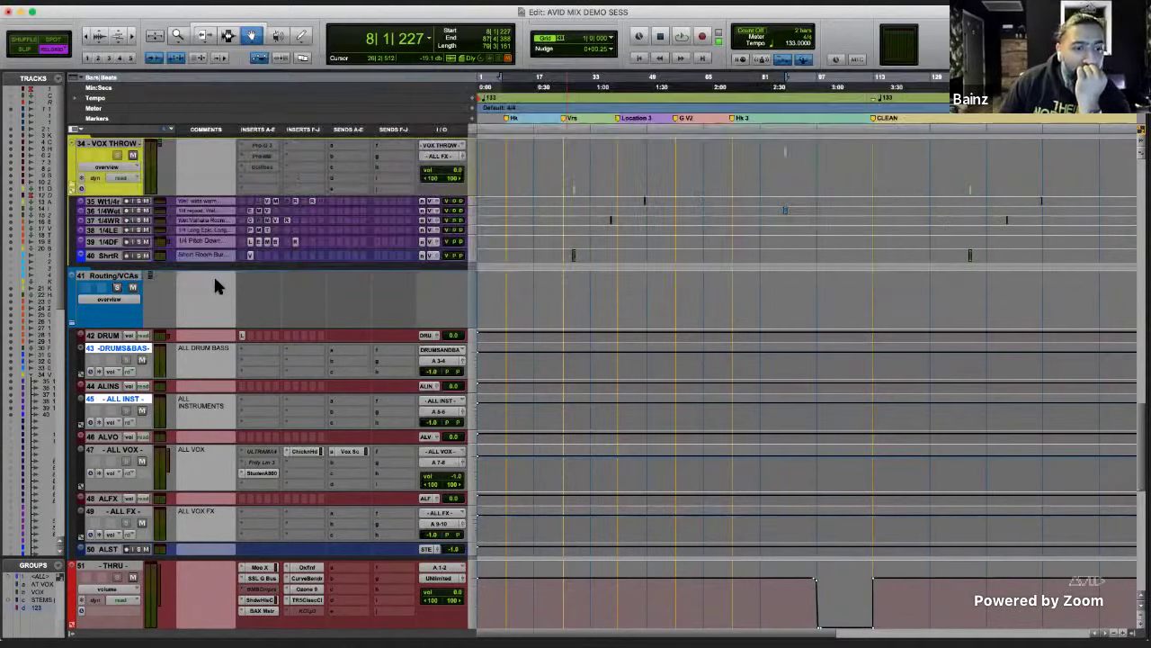
- Select only the four submix tracks: - ALL FX -, - ALL VOX -, - ALL INST - and -DRUMS&BAS-
scroll(241, 347, "down", 3)
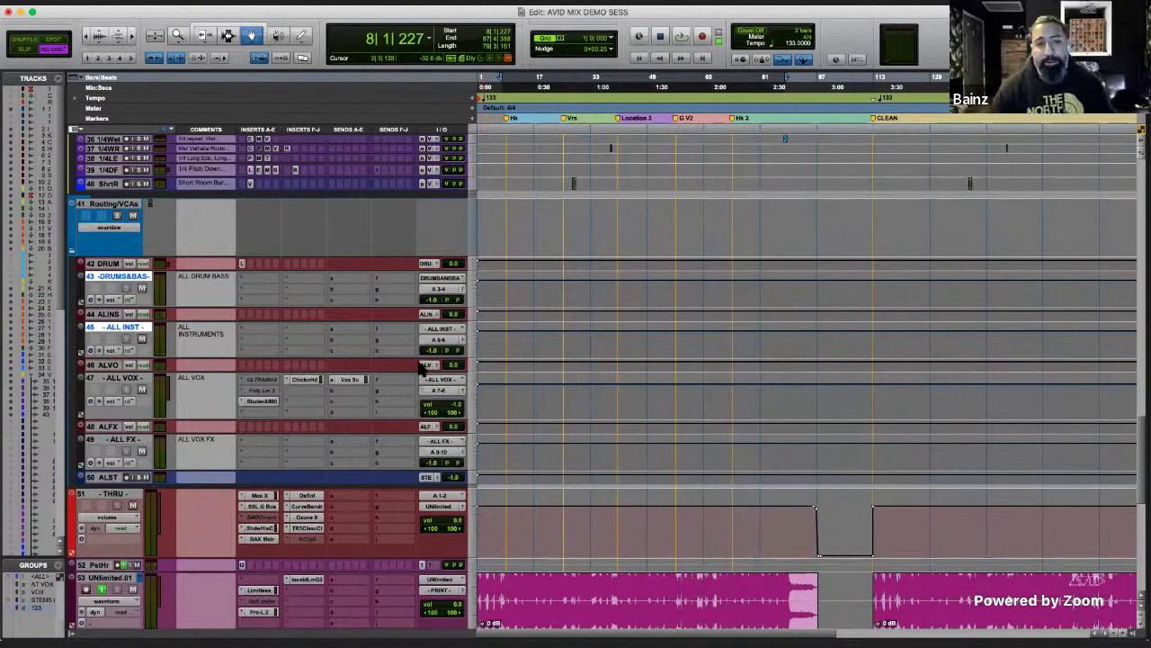
left_click(135, 439)
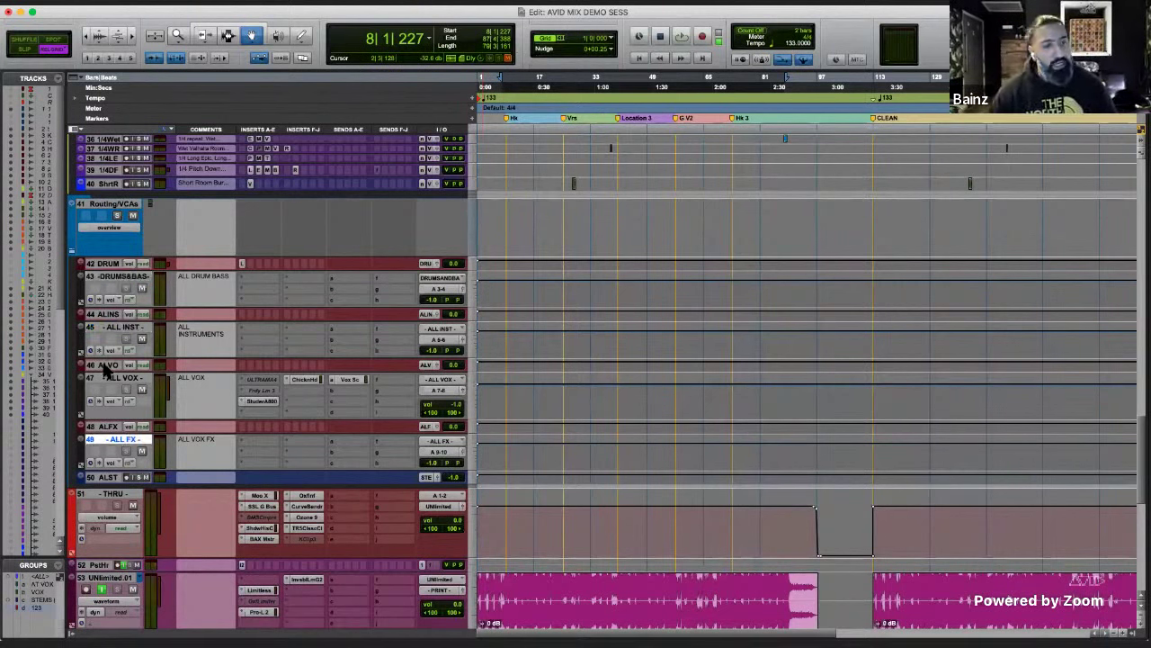
left_click(113, 377, "shift")
left_click(108, 328, "super")
left_click(117, 276, "super")
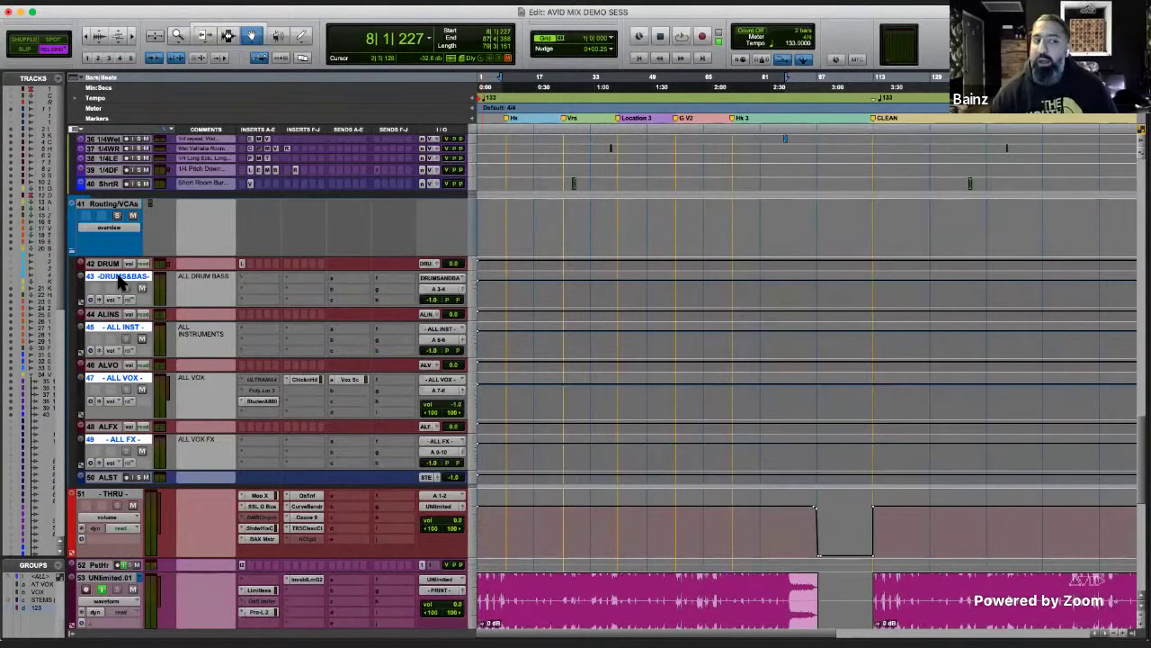
- Inspect the SSL G Bus insert on the - THRU - track, and close the plug-in
scroll(175, 367, "up", 1)
scroll(270, 436, "down", 3)
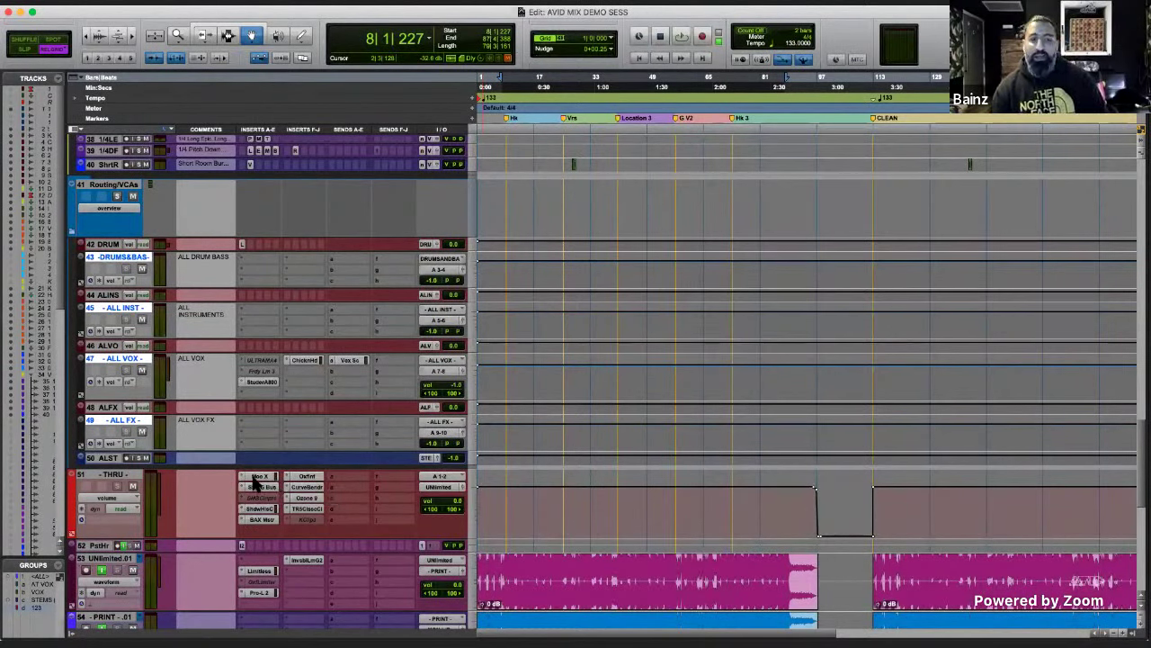
scroll(279, 495, "down", 3)
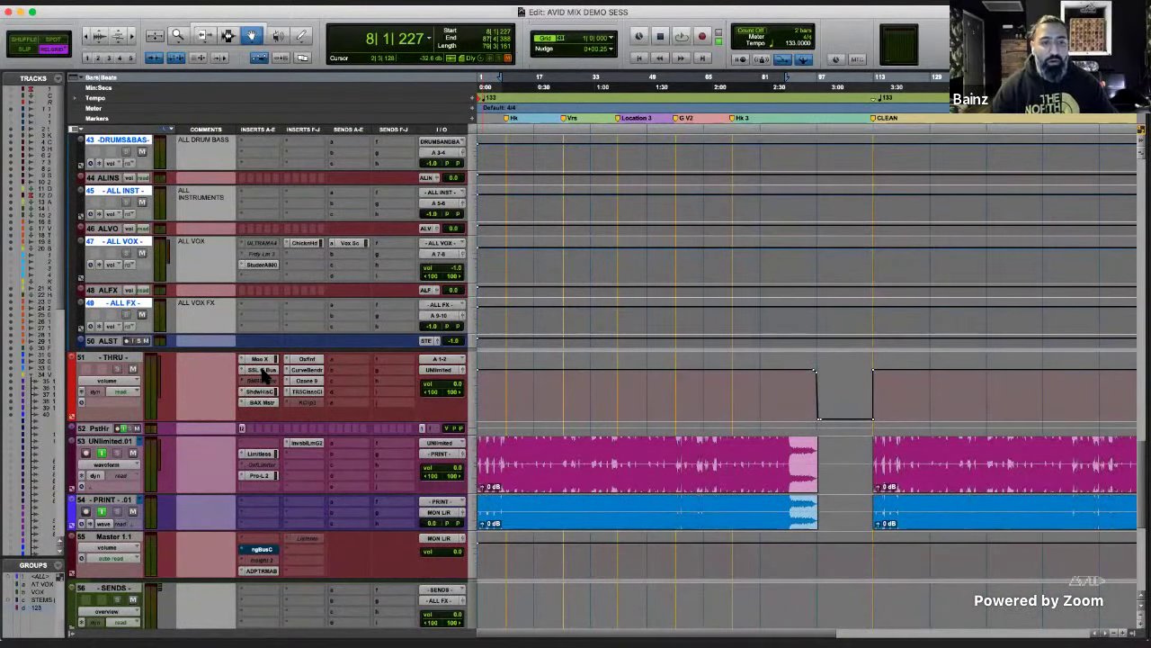
left_click(264, 376)
left_click(132, 65)
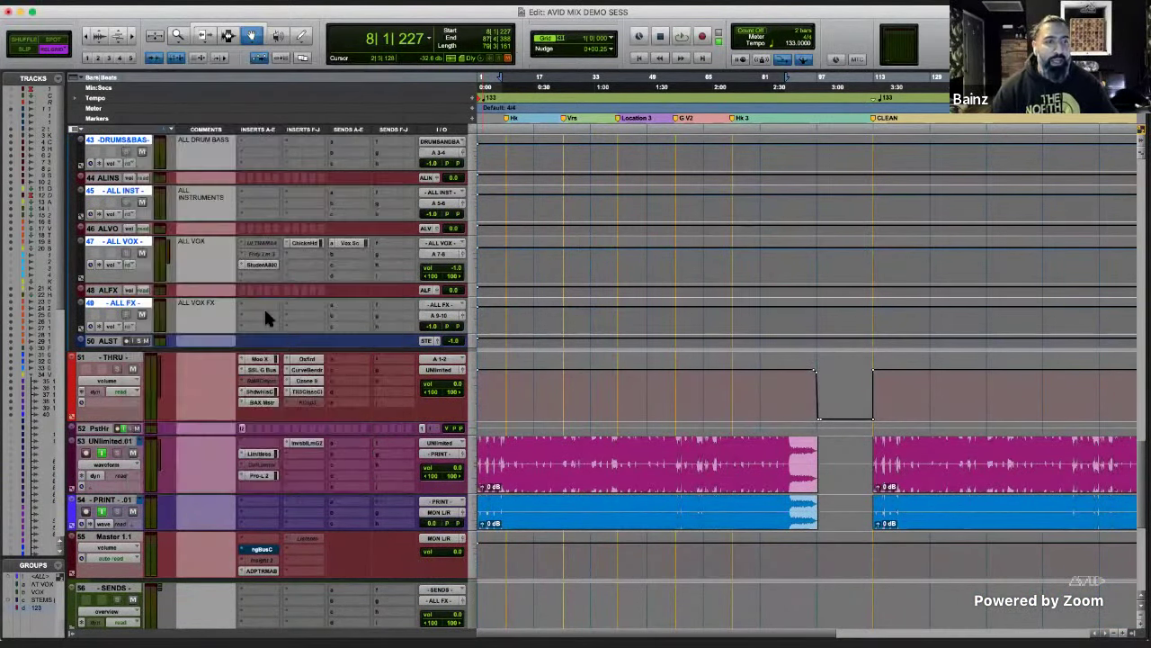
- Inspect the ngBusComp insert on Master 1.1, including its list of hardware units and its mix setting, and close the plug-in
left_click(264, 551)
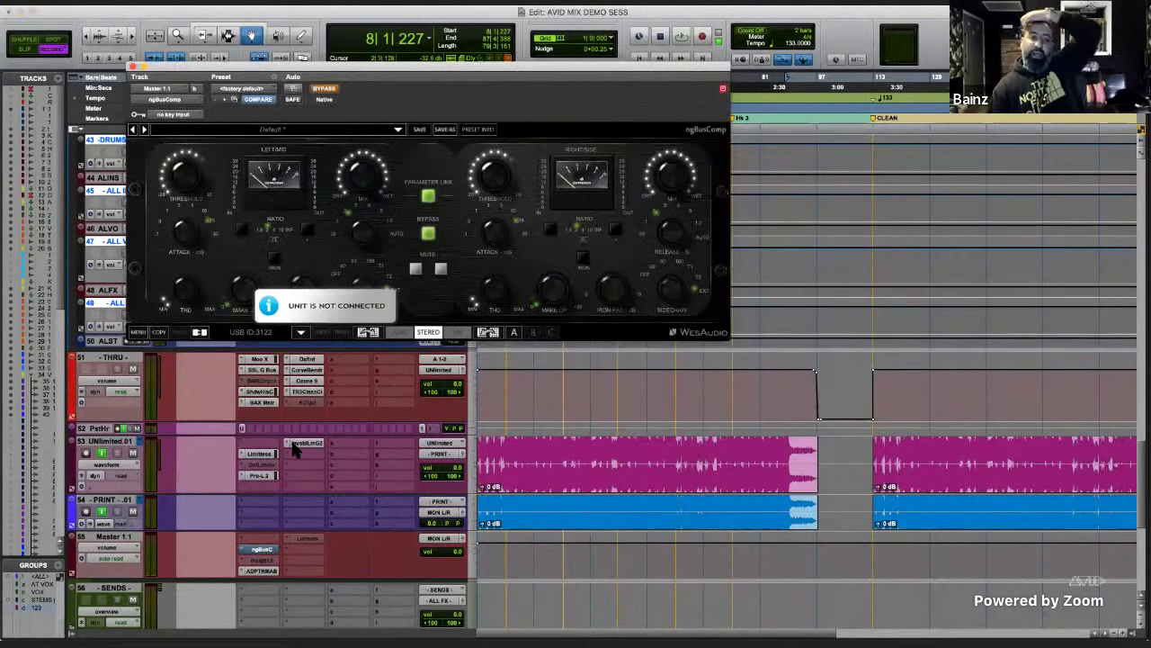
left_click(302, 332)
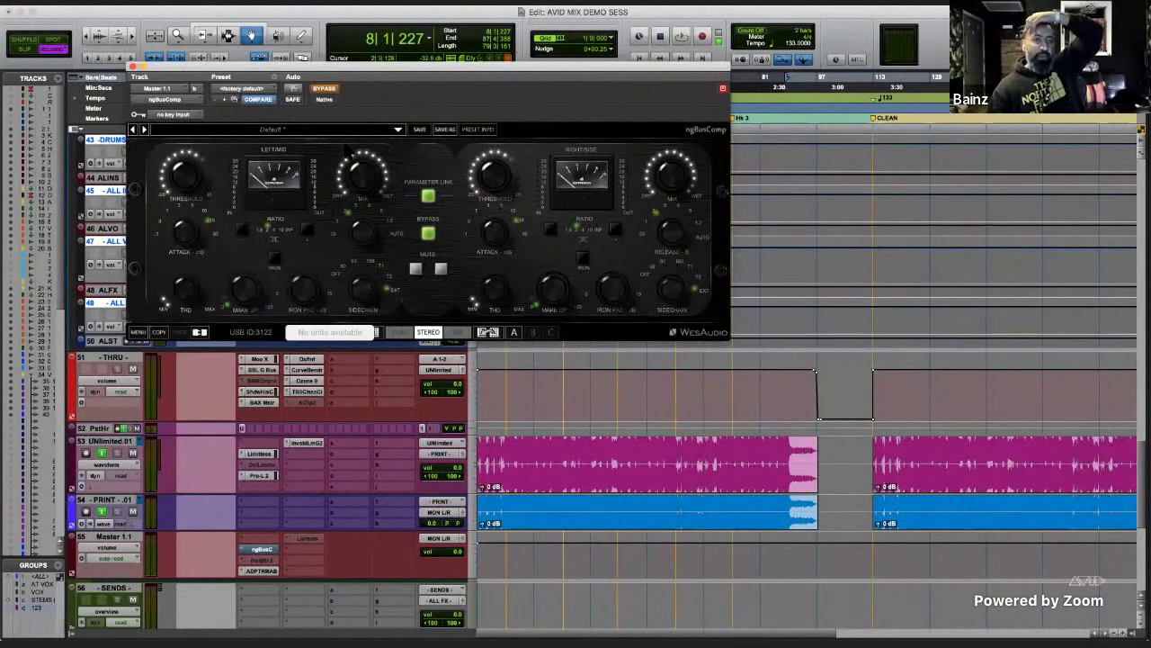
left_click_drag(357, 73, 535, 78)
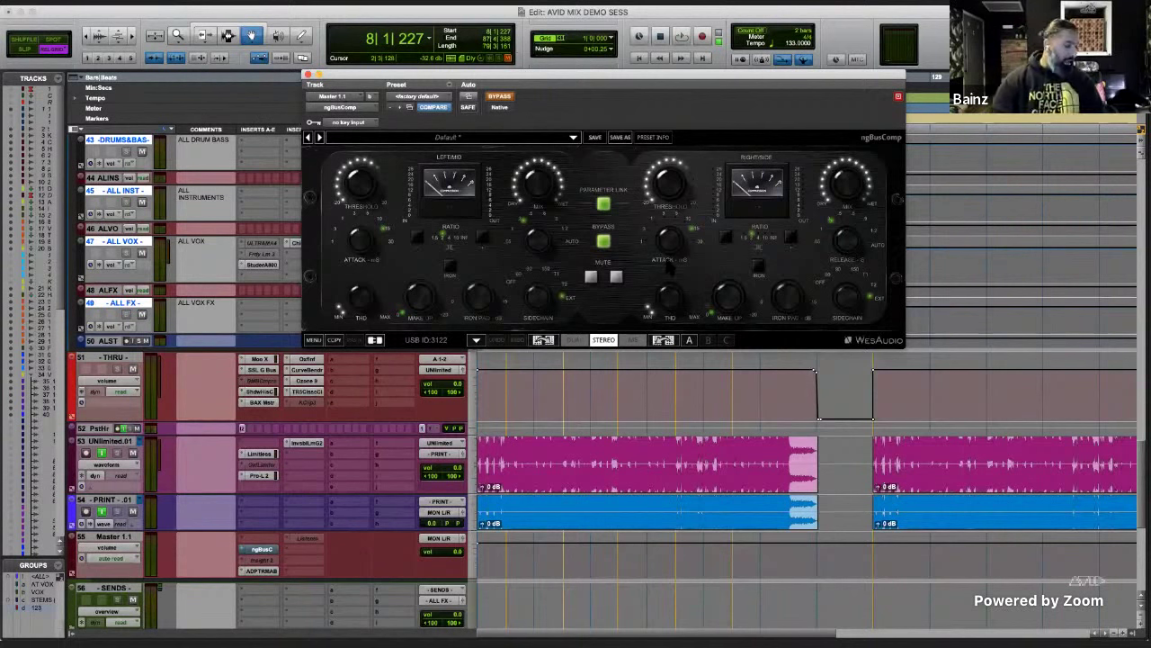
mouse_move(528, 189)
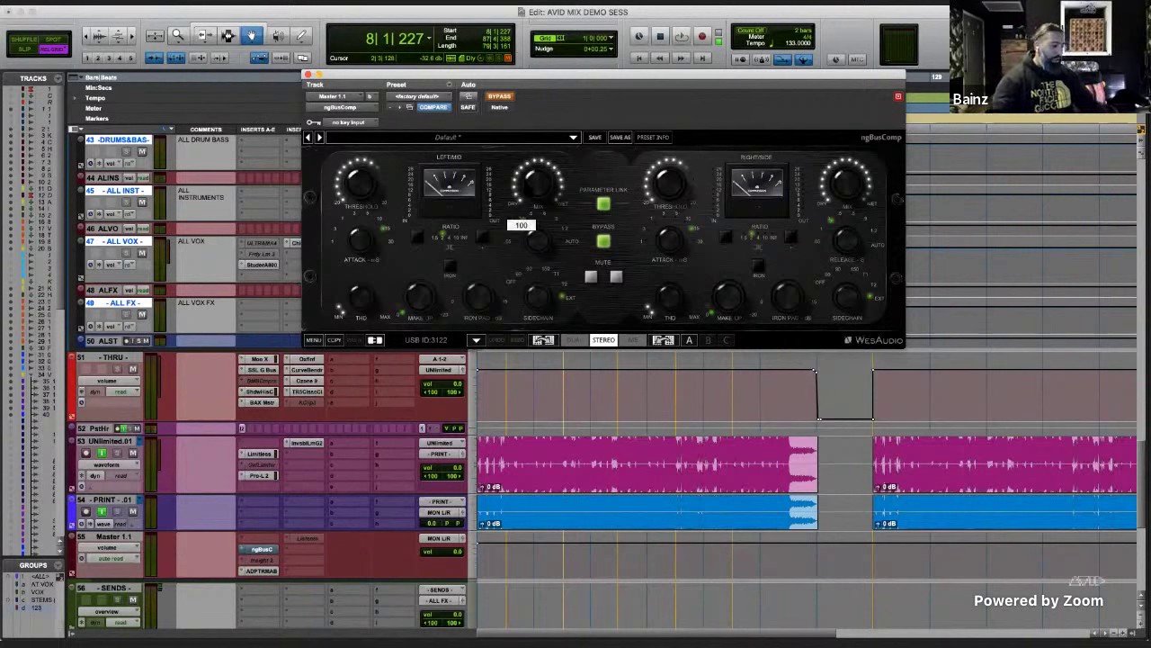
left_click(308, 77)
scroll(292, 223, "up", 10)
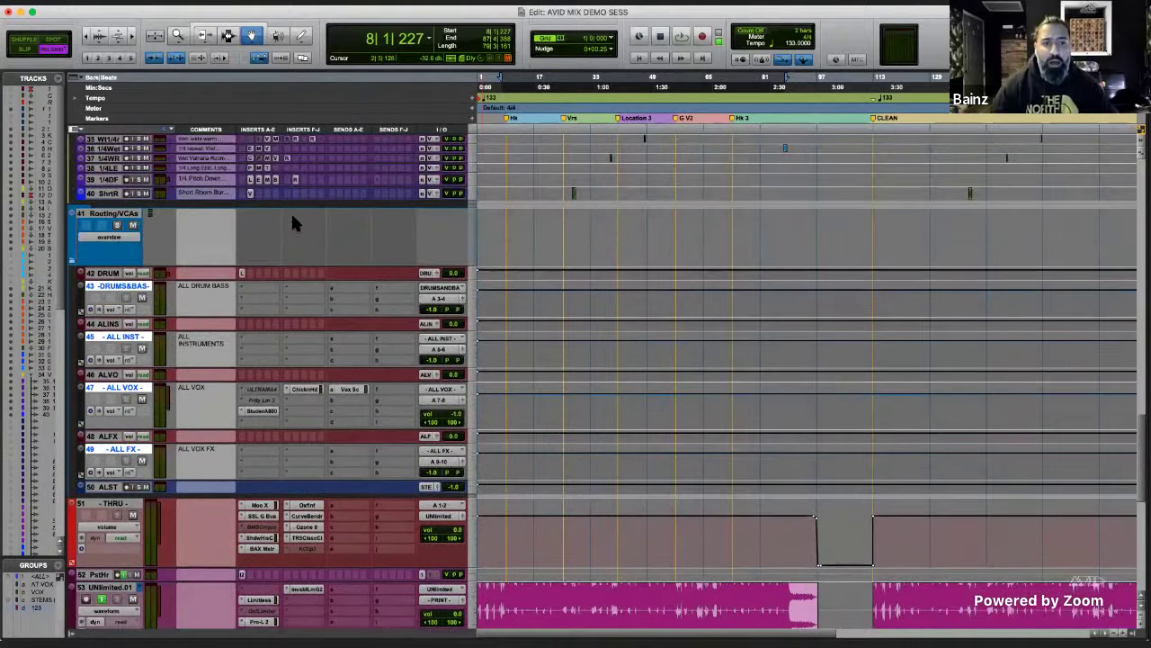
- Select the six vocal throw tracks from Wet1/4repeat to Short Room and increase their track height
left_click(104, 366, "shift")
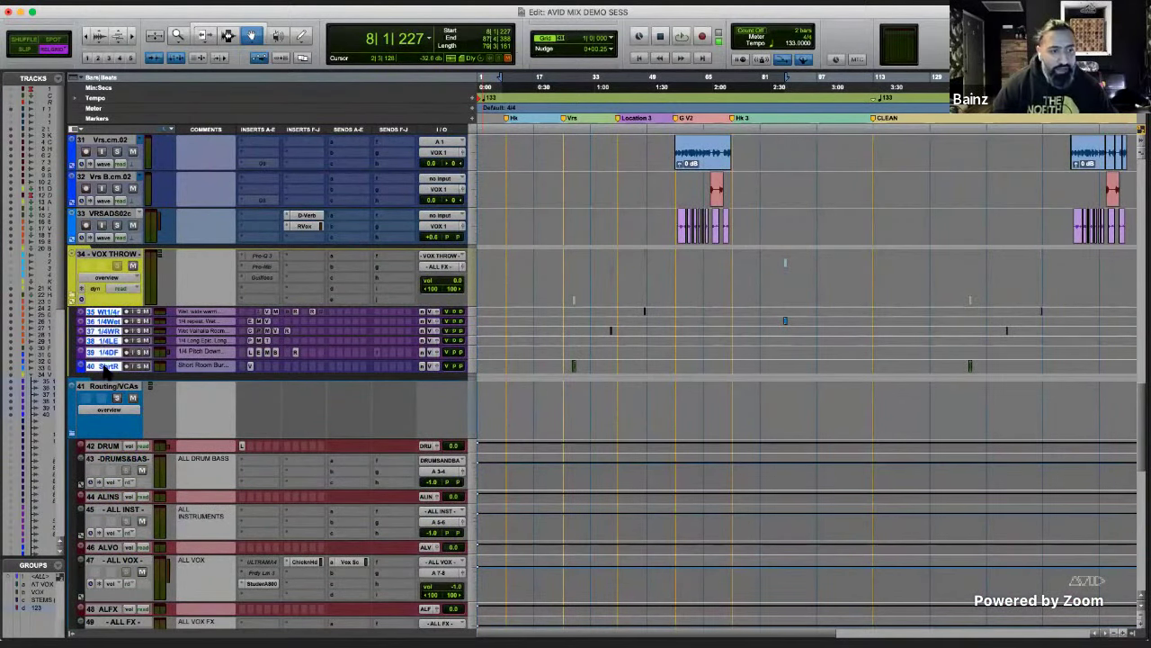
mouse_move(108, 364)
left_mouse_down()
mouse_move(123, 414)
mouse_move(118, 376)
left_mouse_up()
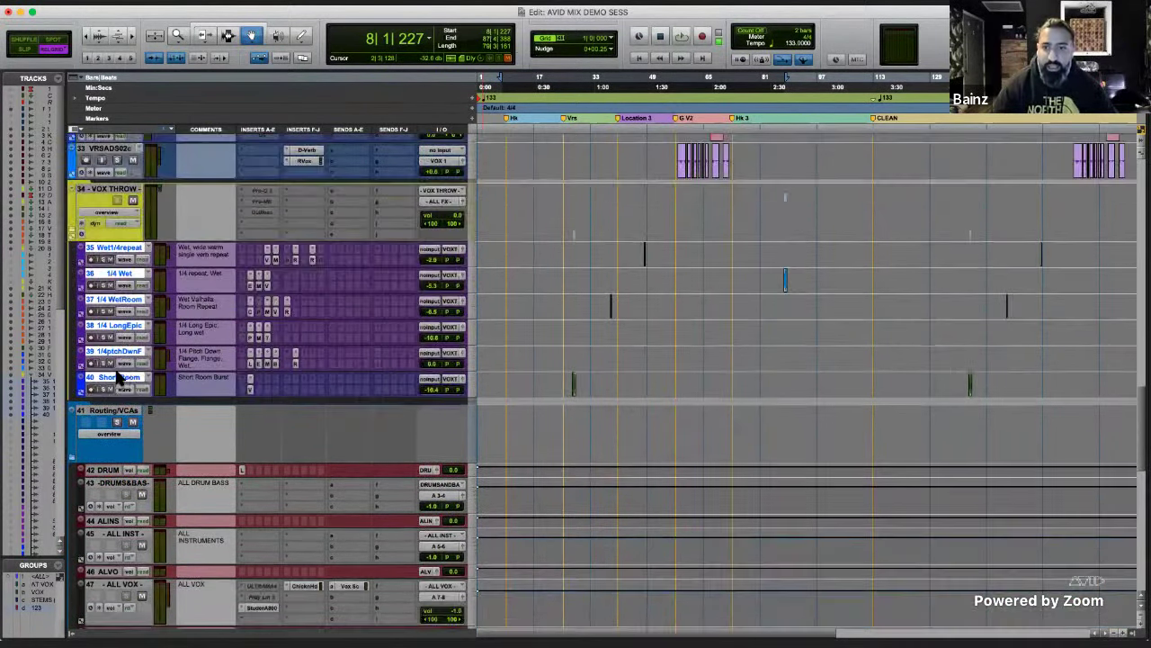
- Zoom in on the first throw clip on the Wet1/4repeat track and select bar 48 around it
key("F5")
left_click_drag(608, 254, 729, 235)
left_click_drag(658, 247, 779, 241)
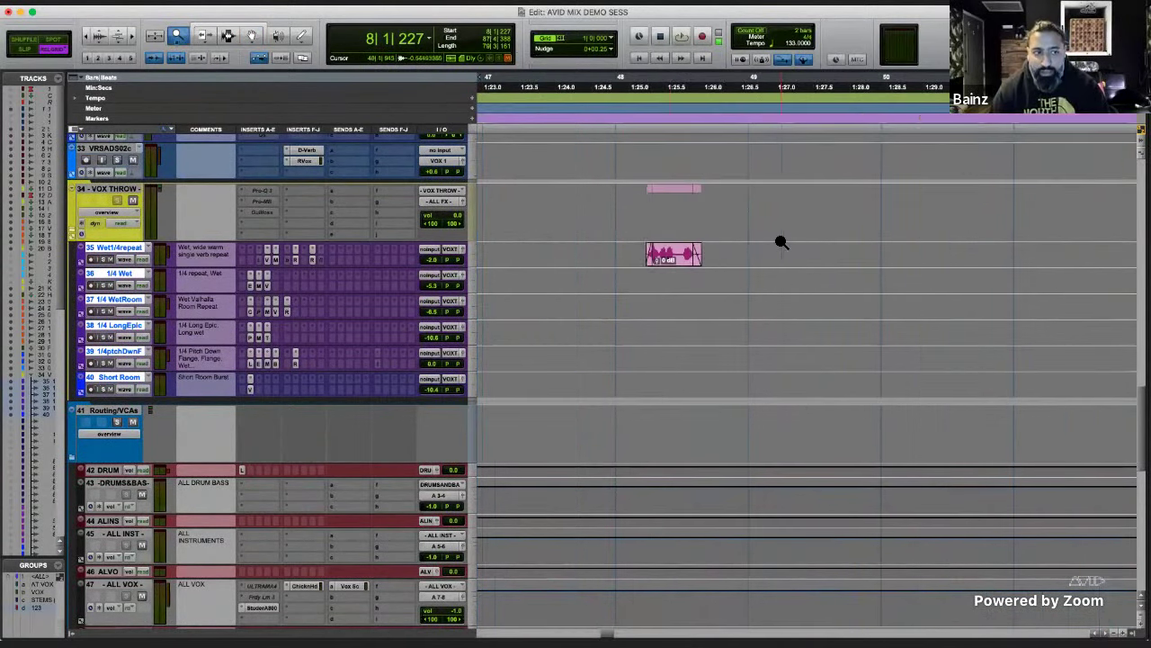
key("F7")
left_click_drag(630, 254, 753, 257)
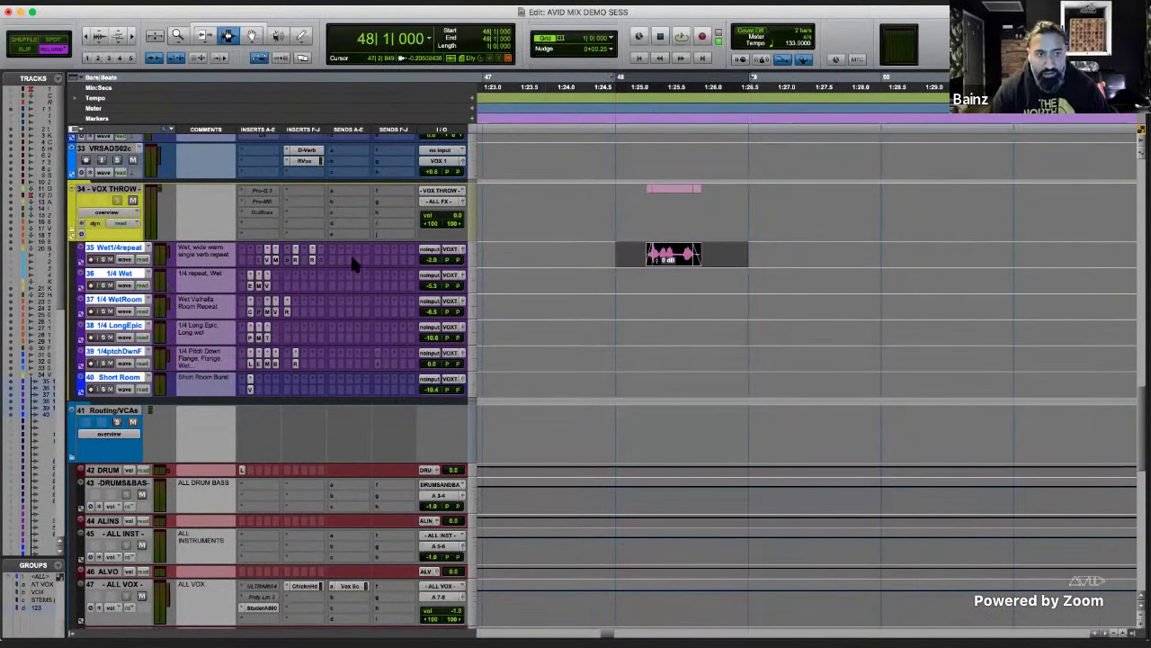
- Enlarge the vocal throw tracks further, inspect the ValhallaDelay insert on Wet1/4repeat, and close the plug-in
left_click(242, 259)
left_click(172, 264)
left_click_drag(182, 266, 195, 290)
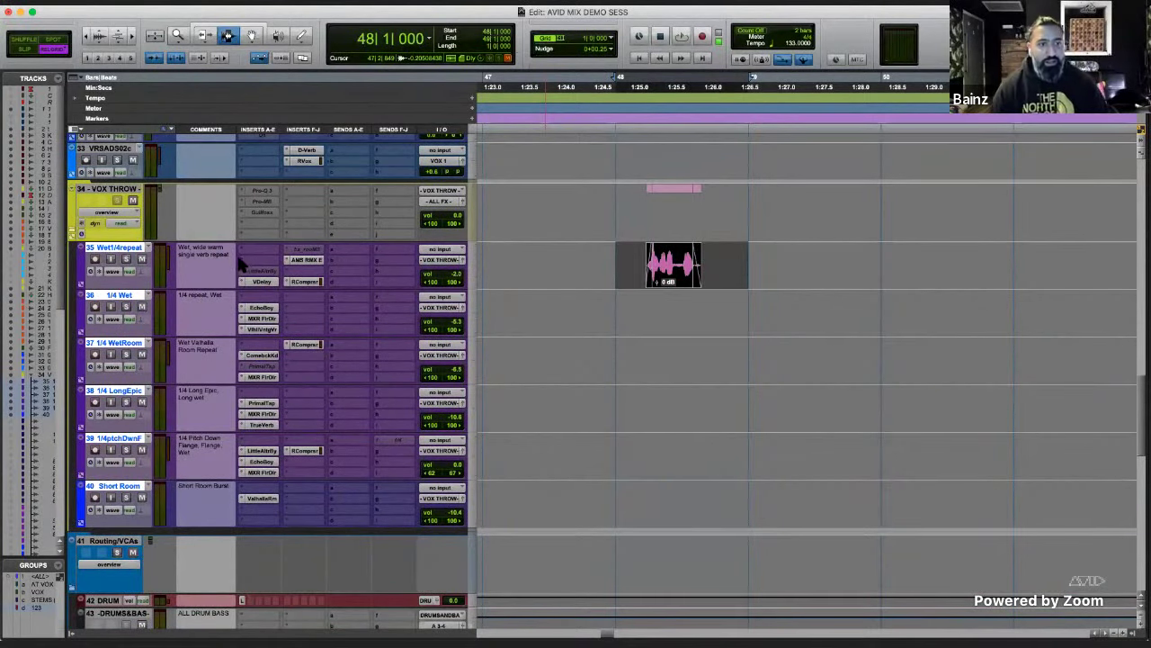
left_click(262, 281)
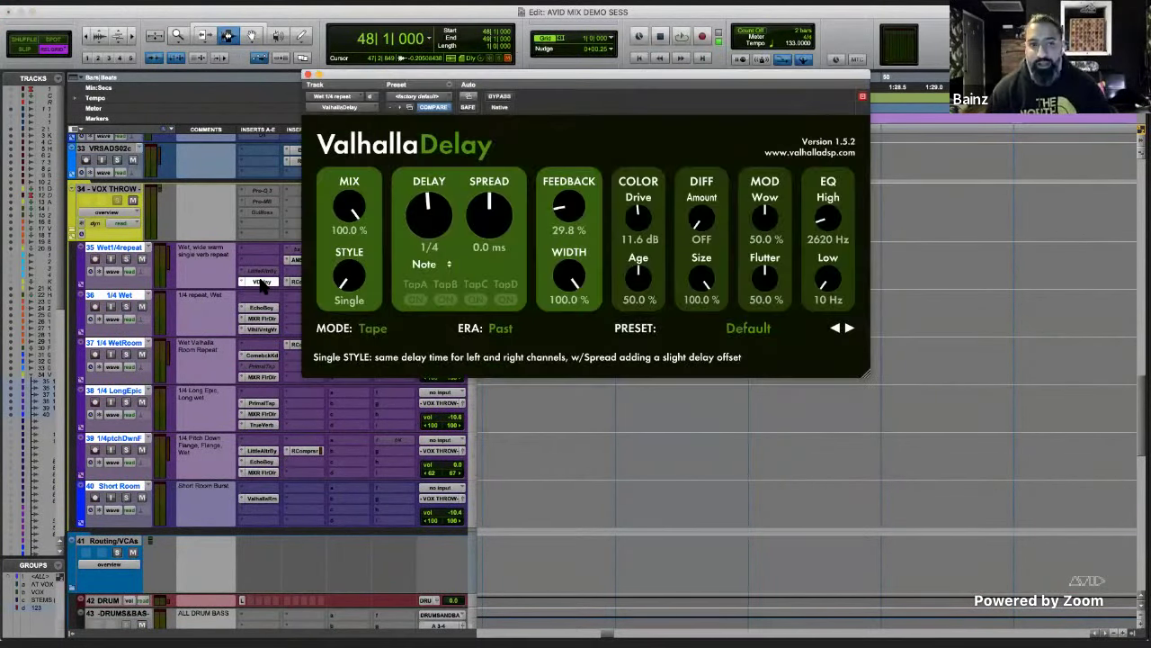
left_click(262, 281)
- Locate the first blue throw clip on the 1/4 Wet track and select the range around it, starting at bar 84
key("r")
key("r")
key("r")
key("r")
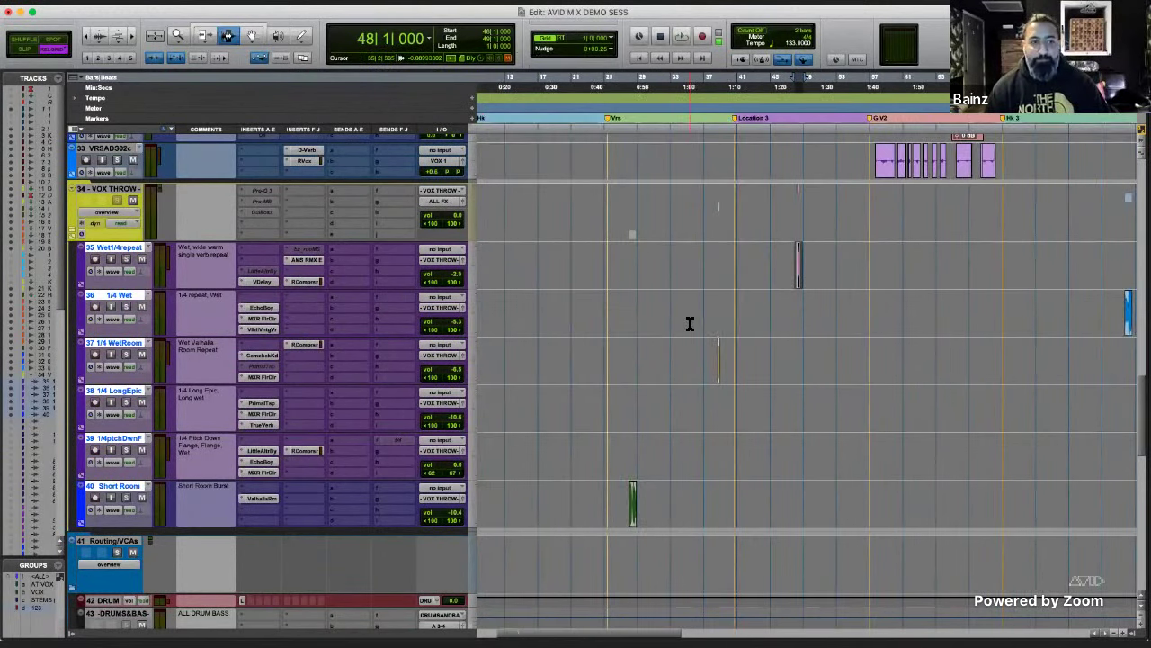
key("r")
key("r")
key("F5")
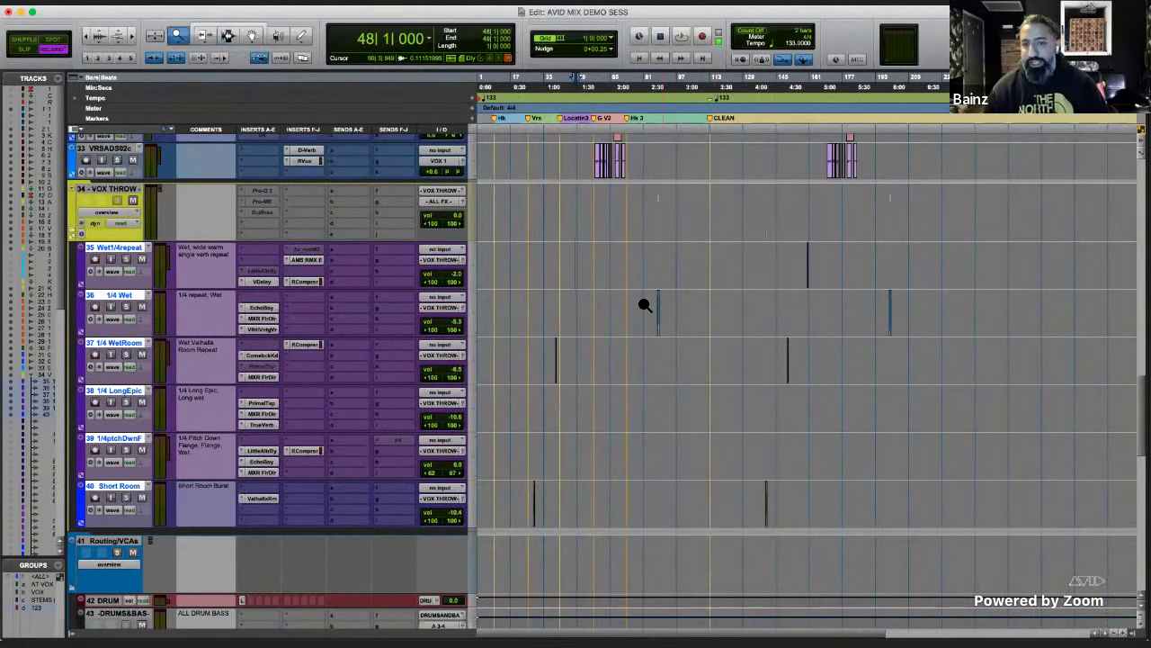
left_click_drag(644, 308, 707, 308)
left_click_drag(520, 320, 712, 327)
key("r")
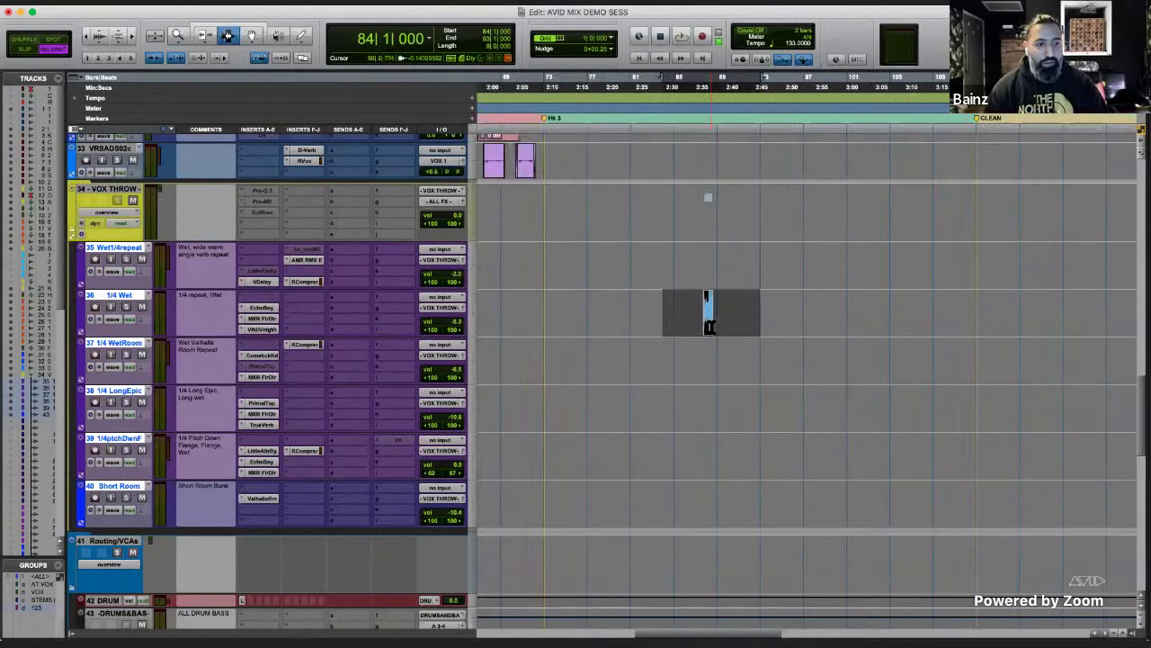
- Select all tracks in the - SENDS - folder, from M7 Link to BLACK BOX, and increase their track height
key("r")
key("r")
key("r")
scroll(711, 327, "down", 10)
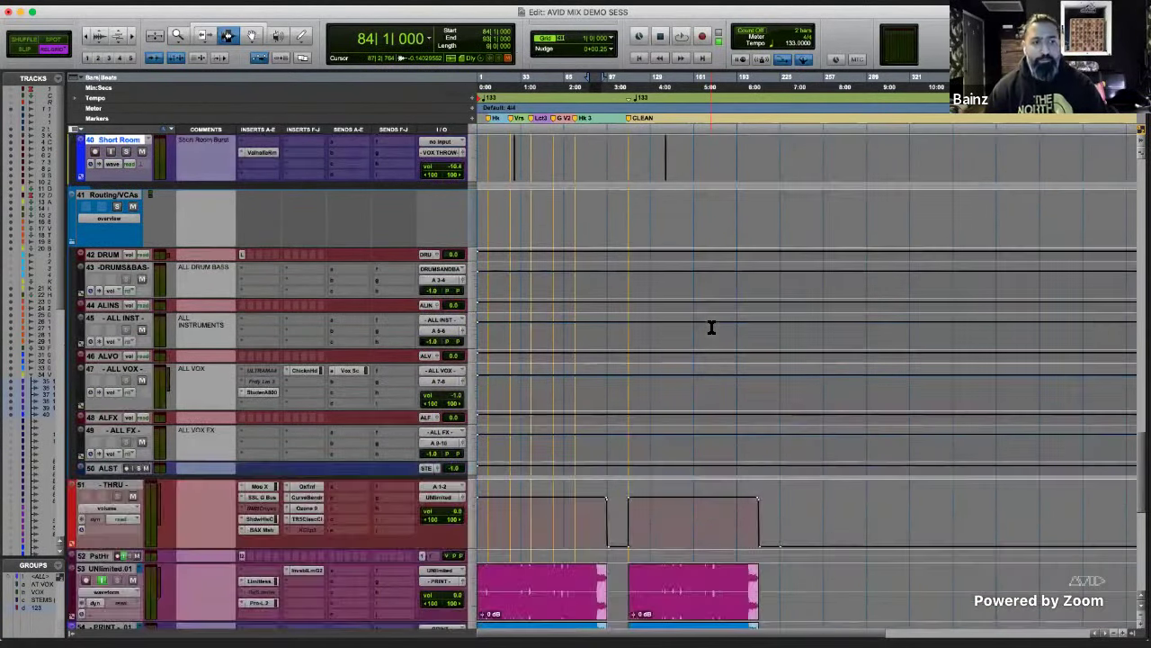
scroll(712, 326, "down", 4)
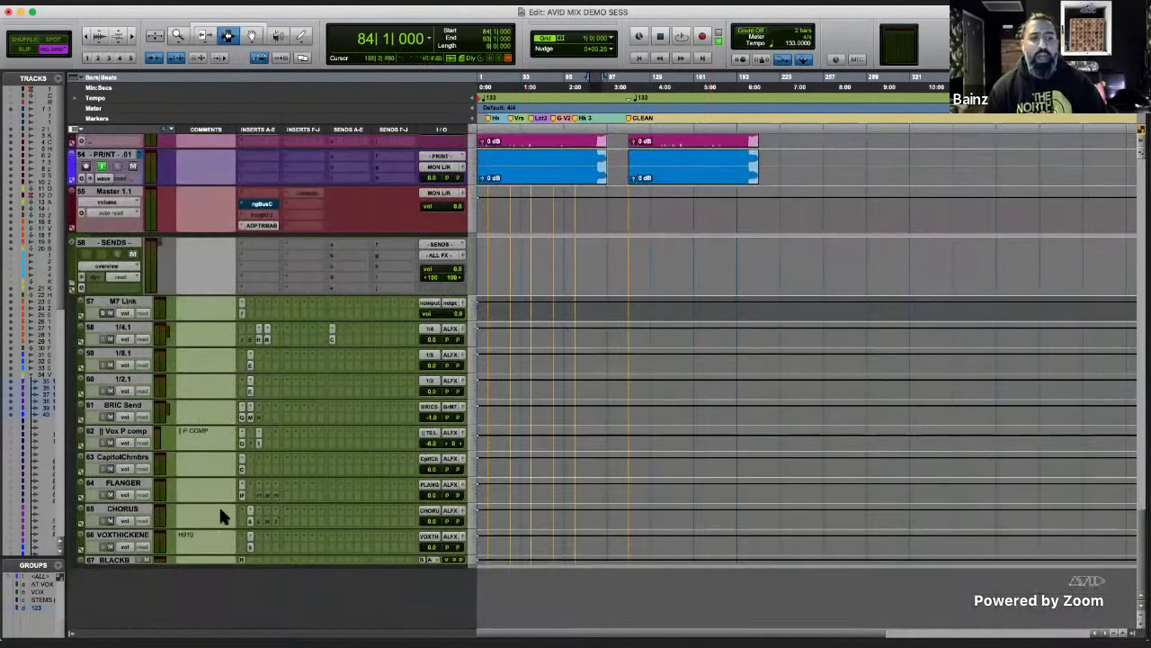
left_click(106, 559)
left_click(106, 302, "shift")
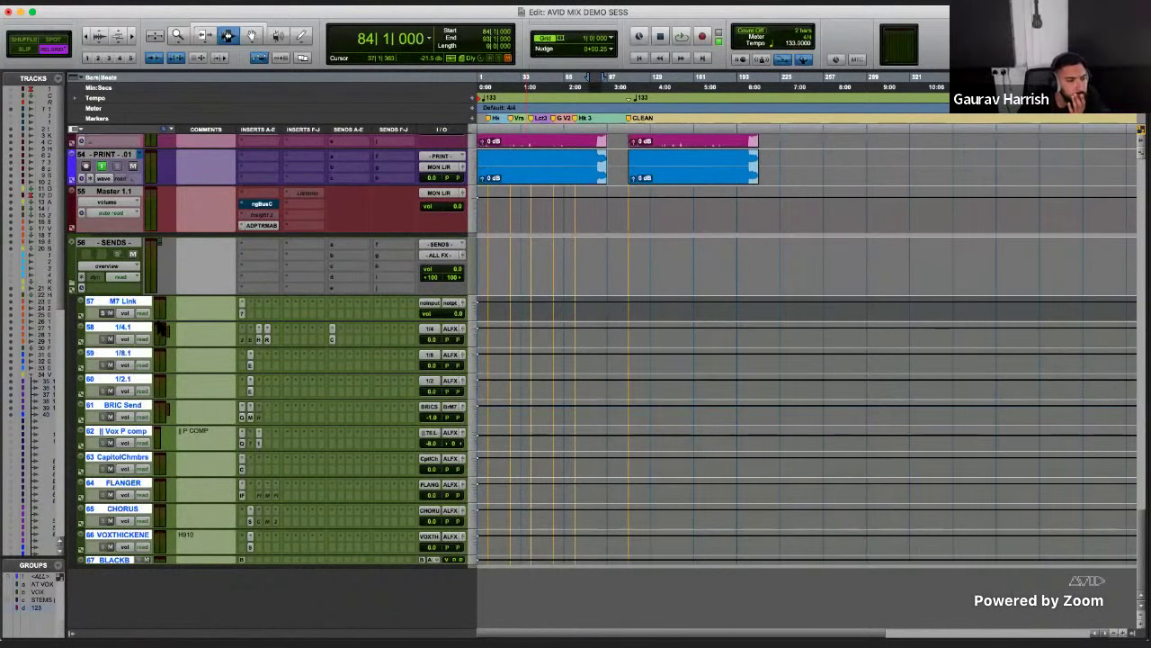
key("ctrl+Up")
- Collapse the - SENDS -, Routing/VCAs and - VOX THROW - folder tracks
left_click(72, 284)
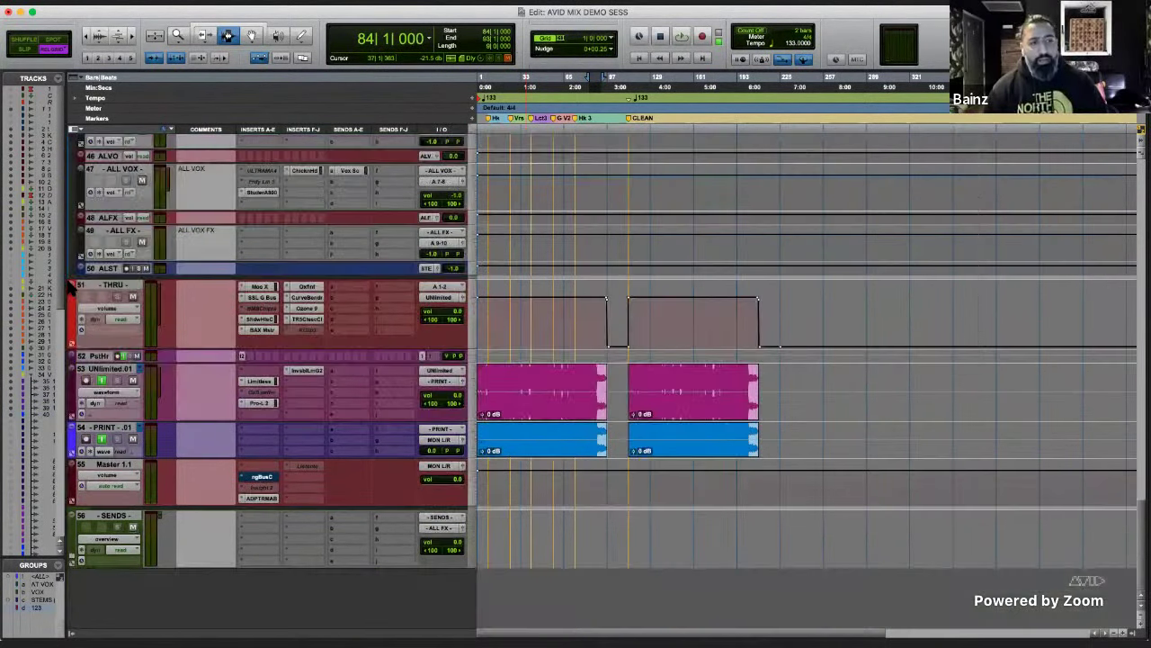
scroll(84, 390, "up", 4)
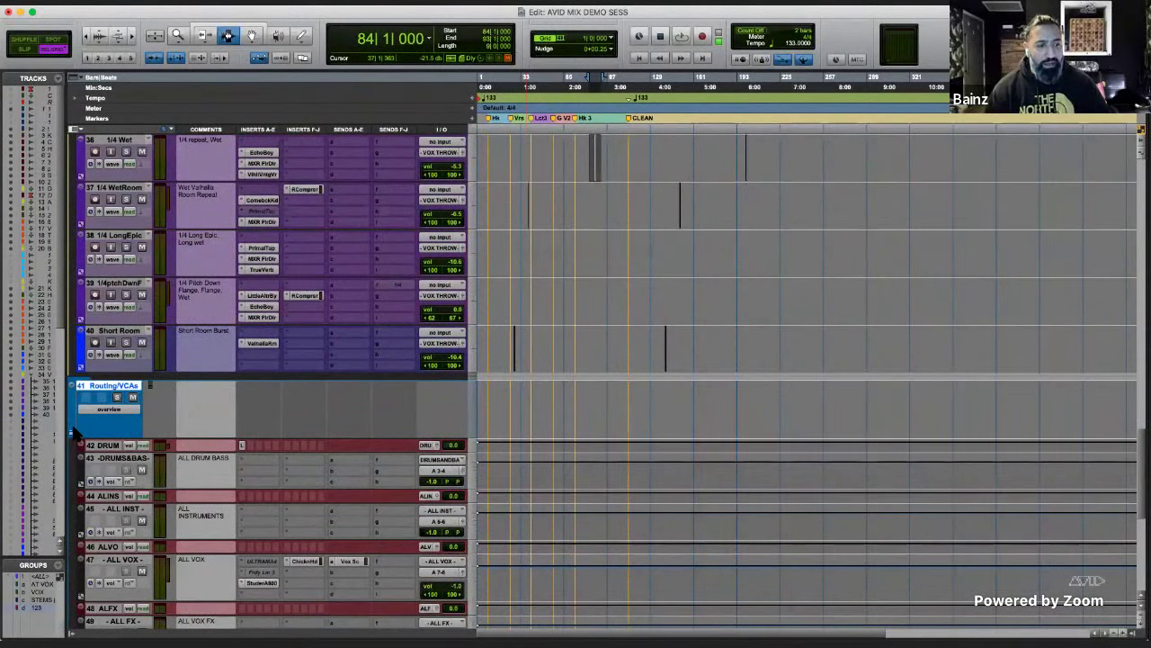
left_click(75, 432)
scroll(78, 360, "up", 3)
left_click(72, 356)
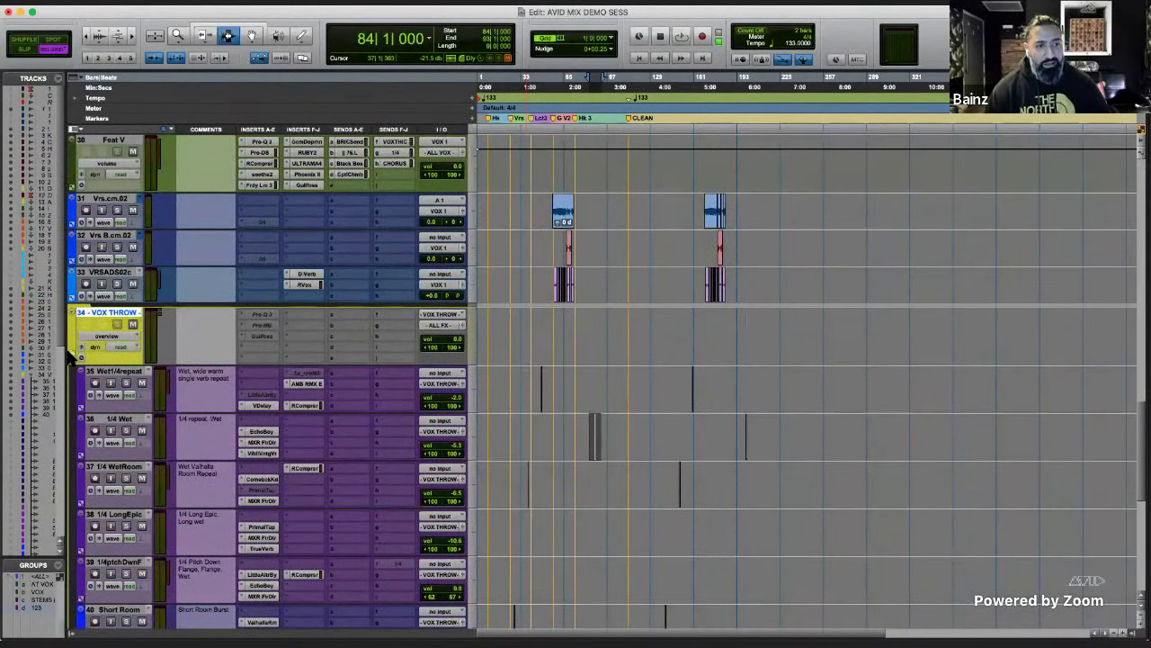
left_click(72, 356)
scroll(72, 360, "down", 3)
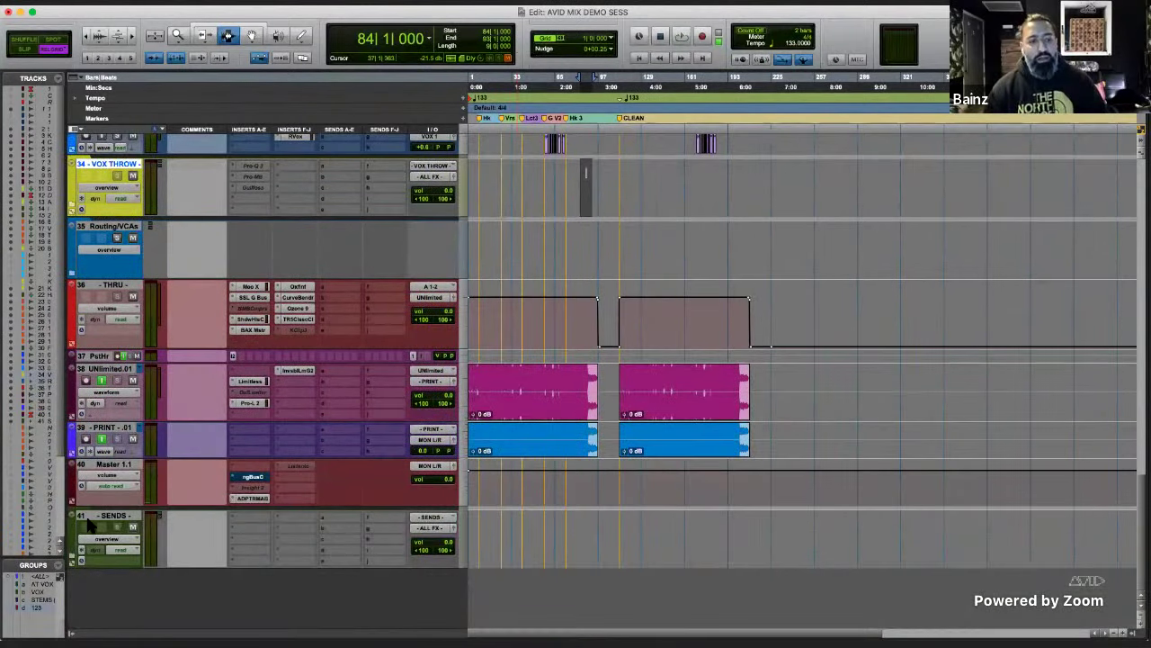
- Expand the - SENDS - folder, examine its effect tracks down to BLACK BOX, and close the color palette
left_click(91, 516)
key("shift+f")
scroll(267, 511, "down", 4)
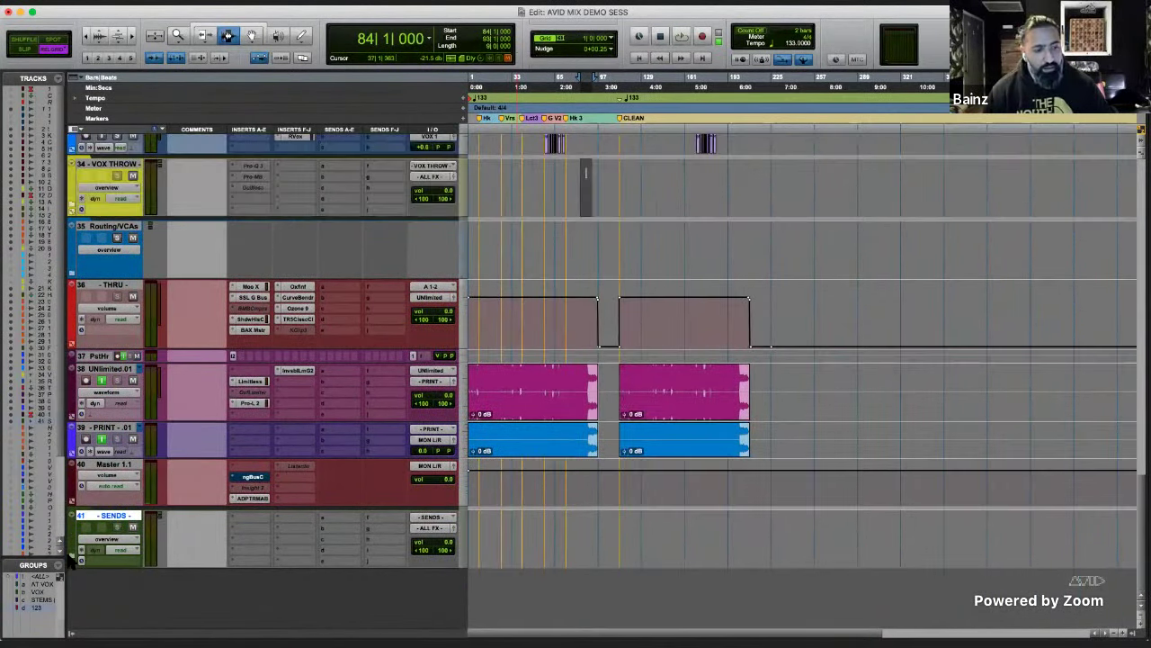
double_click(72, 557)
left_click(72, 557)
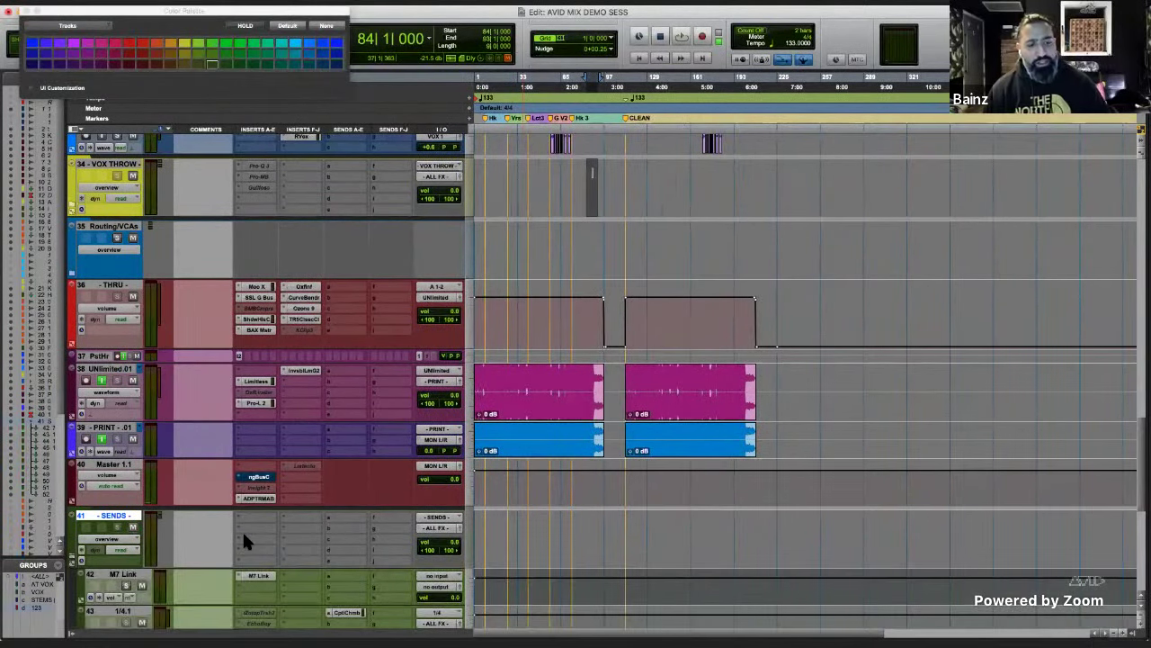
scroll(242, 529, "down", 10)
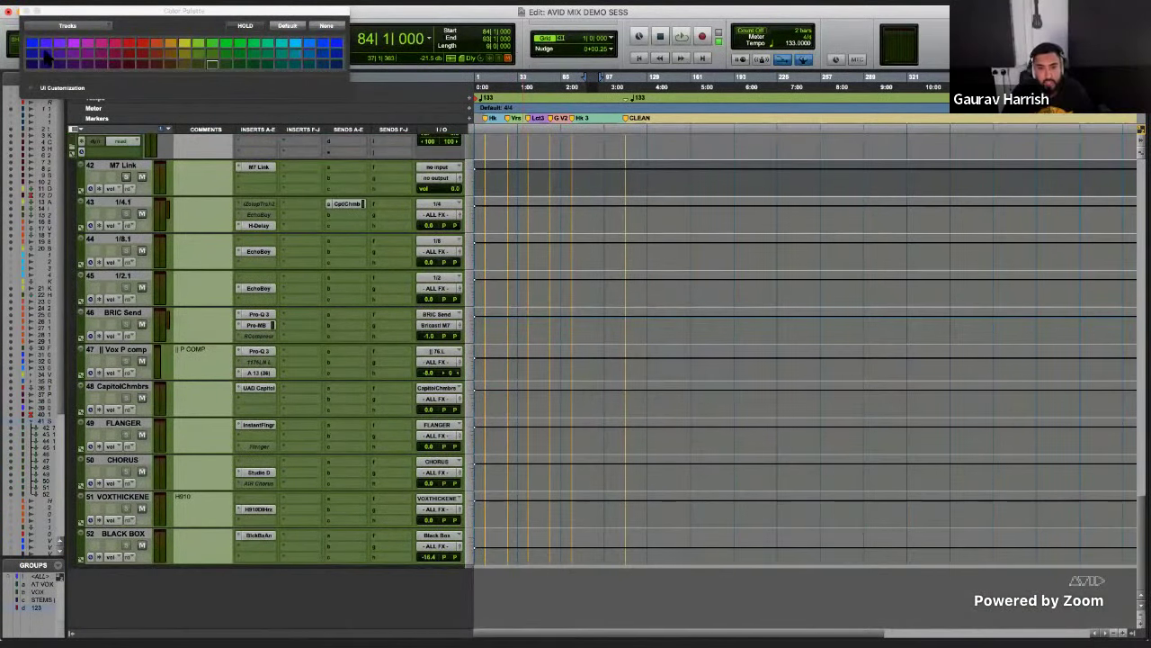
left_click(23, 11)
- Examine the full session layout from the reference and drum tracks at the start down to the send tracks
scroll(130, 171, "up", 10)
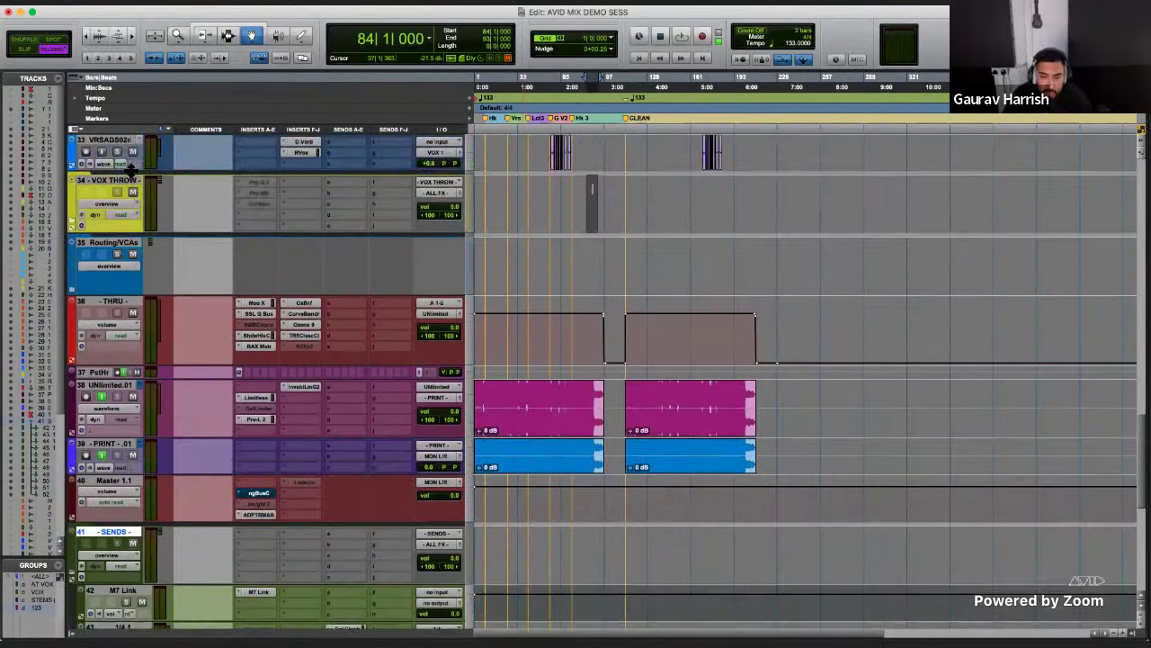
scroll(130, 171, "up", 3)
scroll(131, 170, "up", 15)
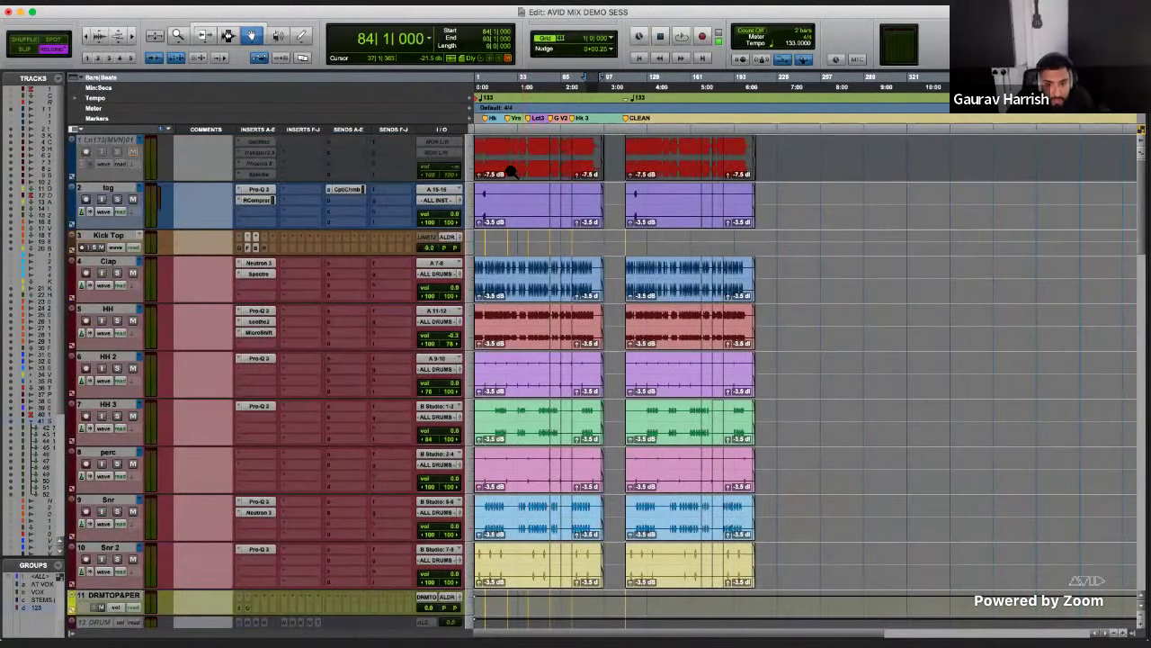
key("F5")
left_click_drag(630, 205, 421, 202)
scroll(535, 219, "down", 4)
key("super+7")
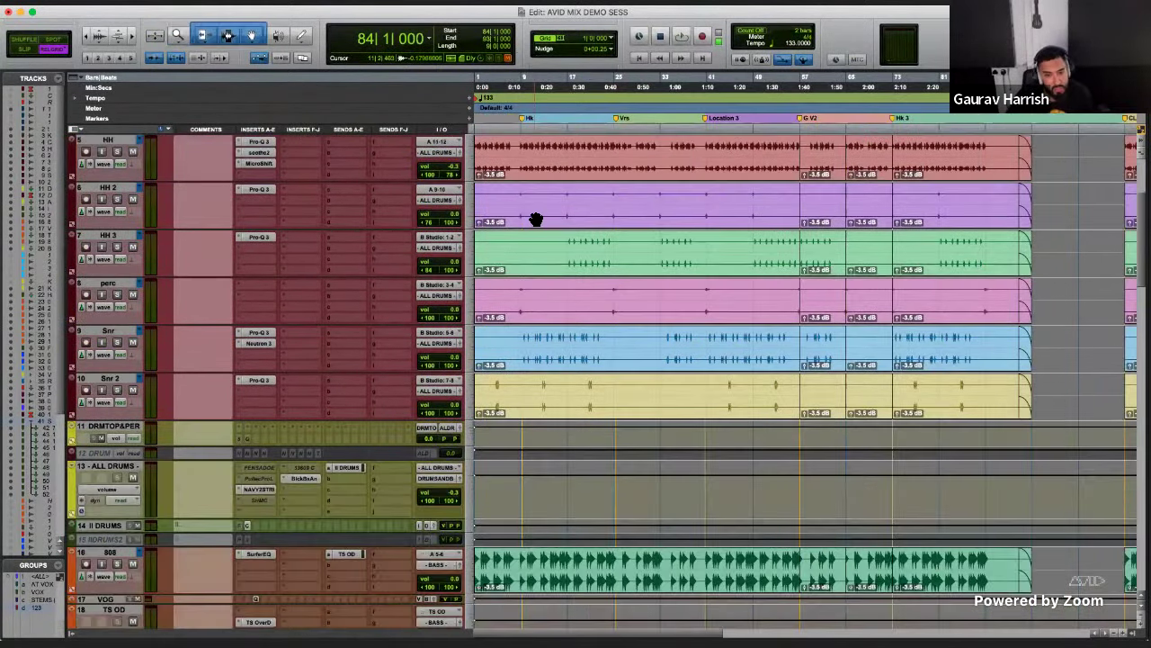
scroll(534, 219, "down", 20)
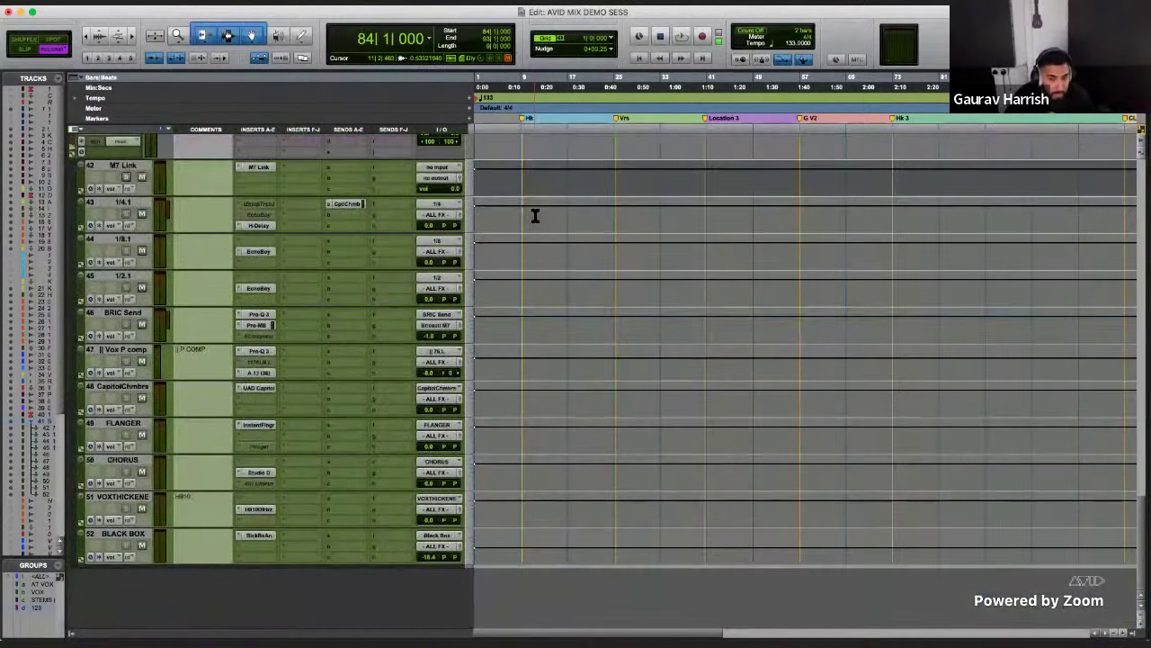
scroll(535, 216, "up", 20)
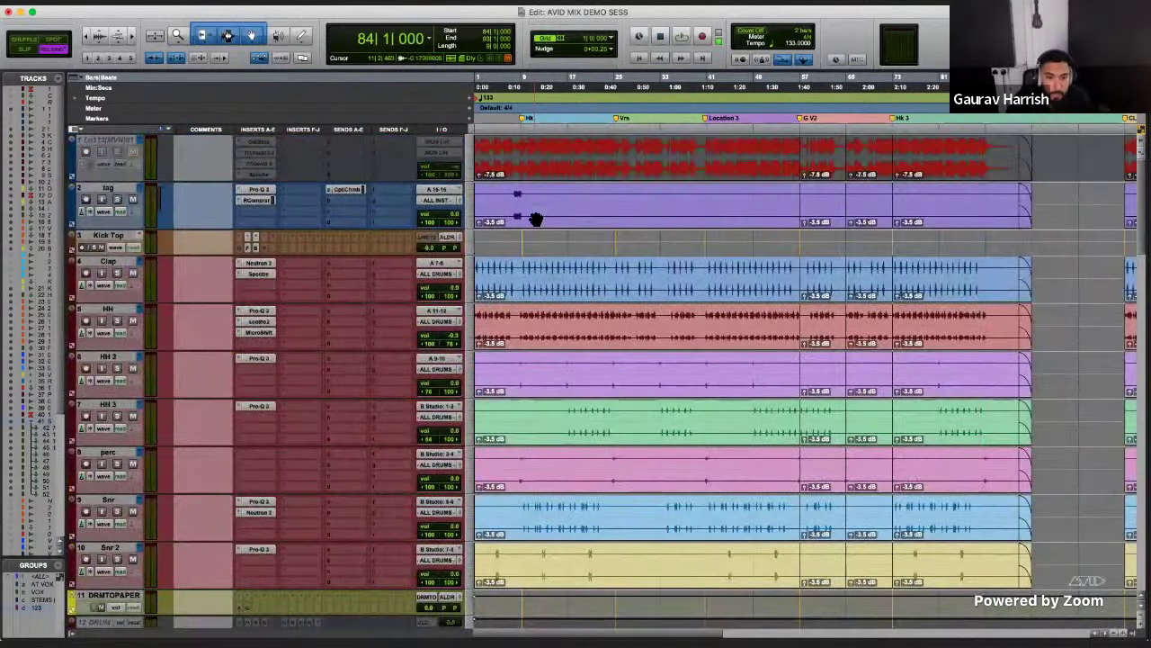
key("super+bracketleft")
key("super+bracketleft")
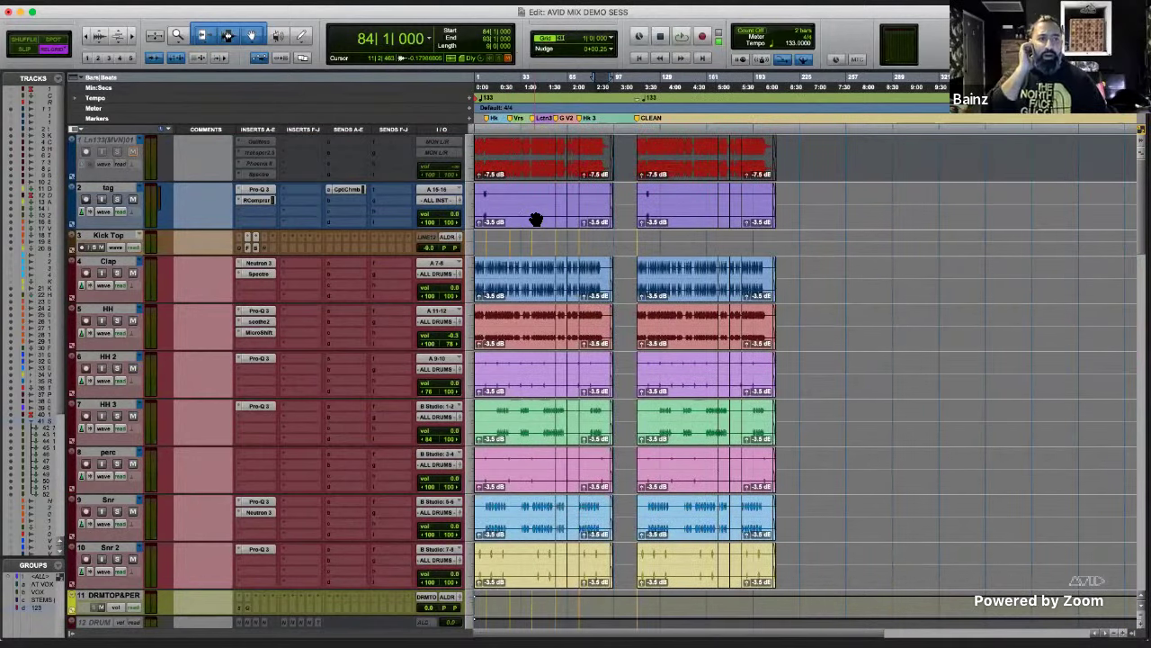
- Place the edit cursor at bar 225 on the tag track, after the end of the clips
key("Return")
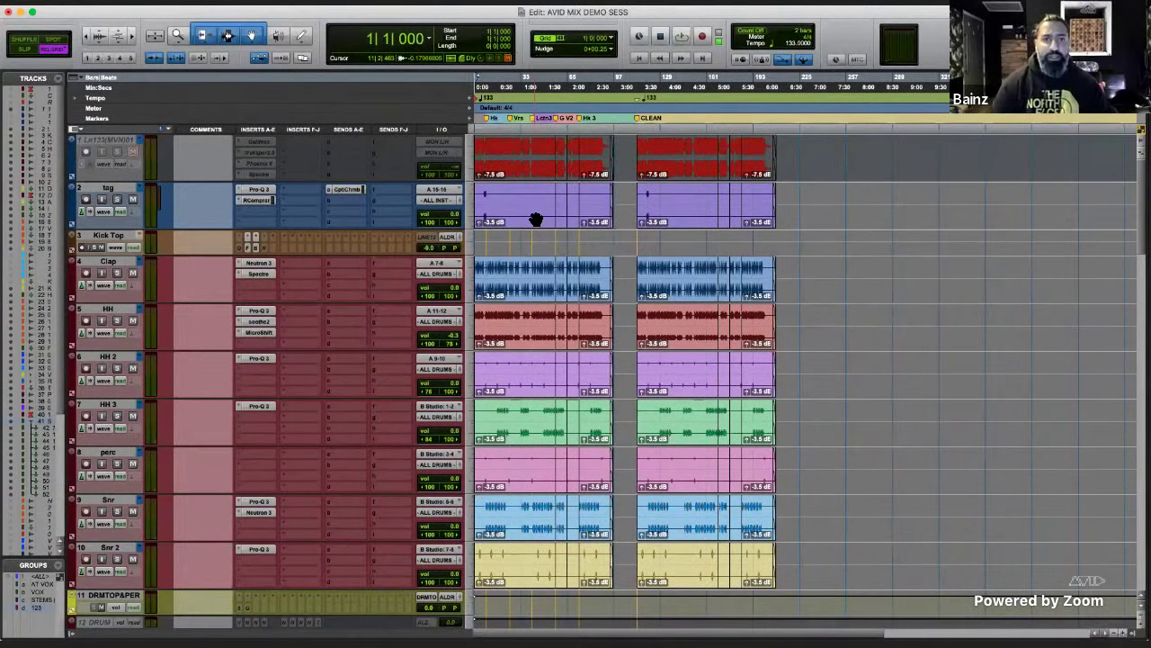
key("F7")
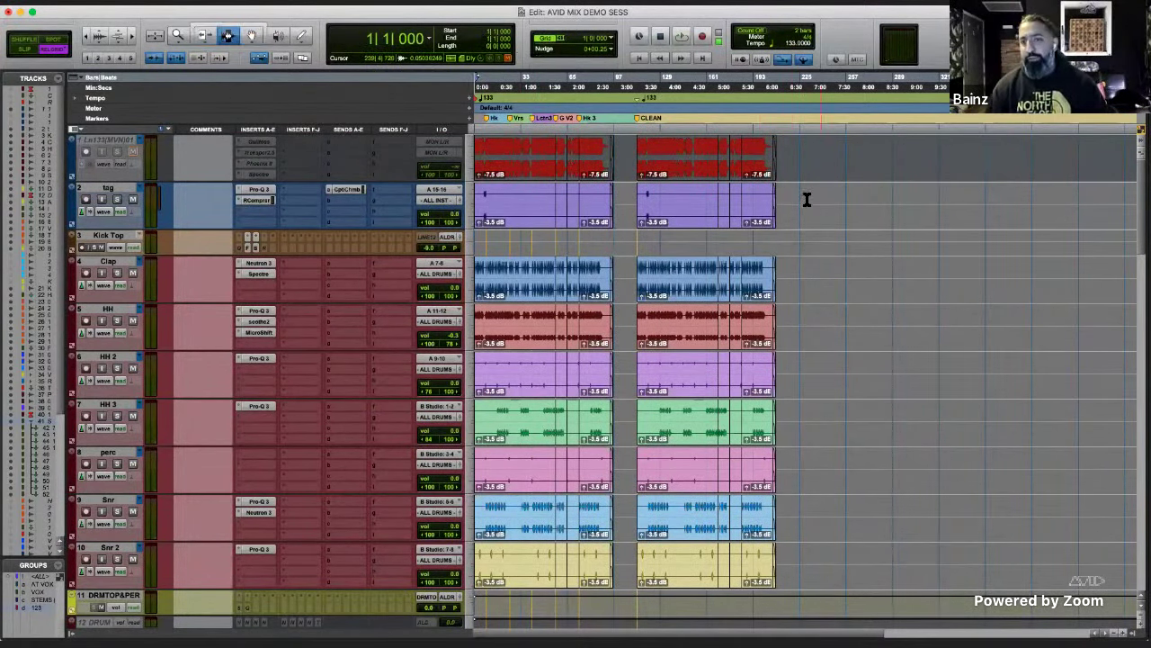
left_click(806, 199)
left_click(805, 196)
left_click(803, 195)
left_click(800, 193)
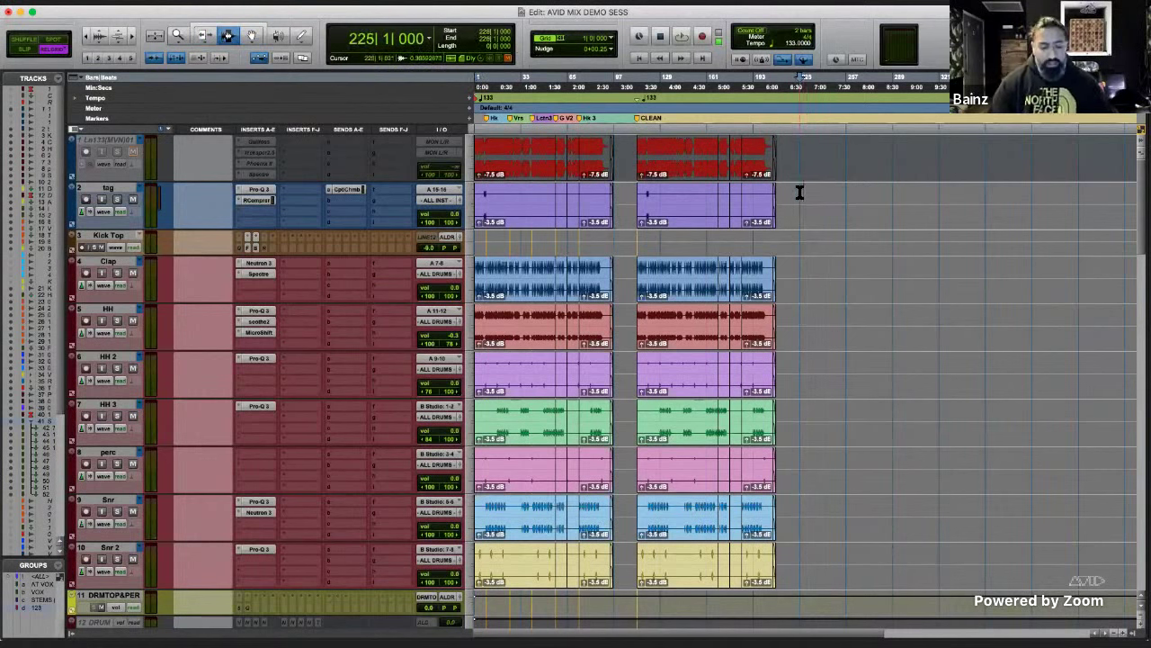
- Open the new-track setup and choose the MIXEDBYBAINZ category from the Archive track presets
key("super+shift+n")
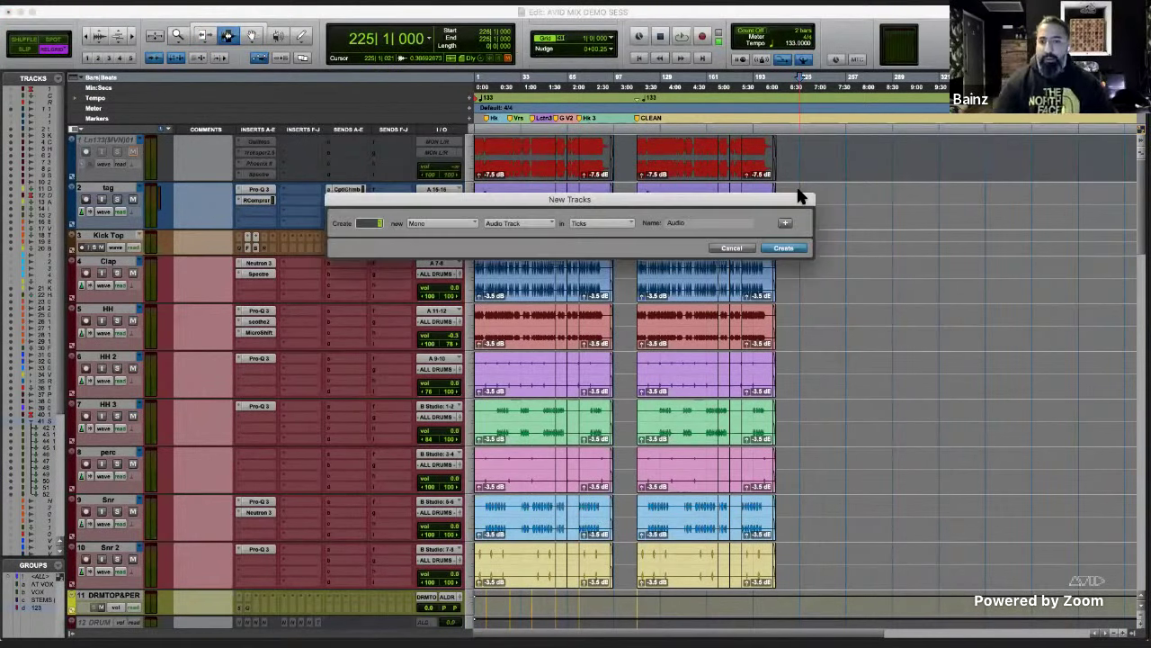
left_click(437, 224)
left_click(439, 225)
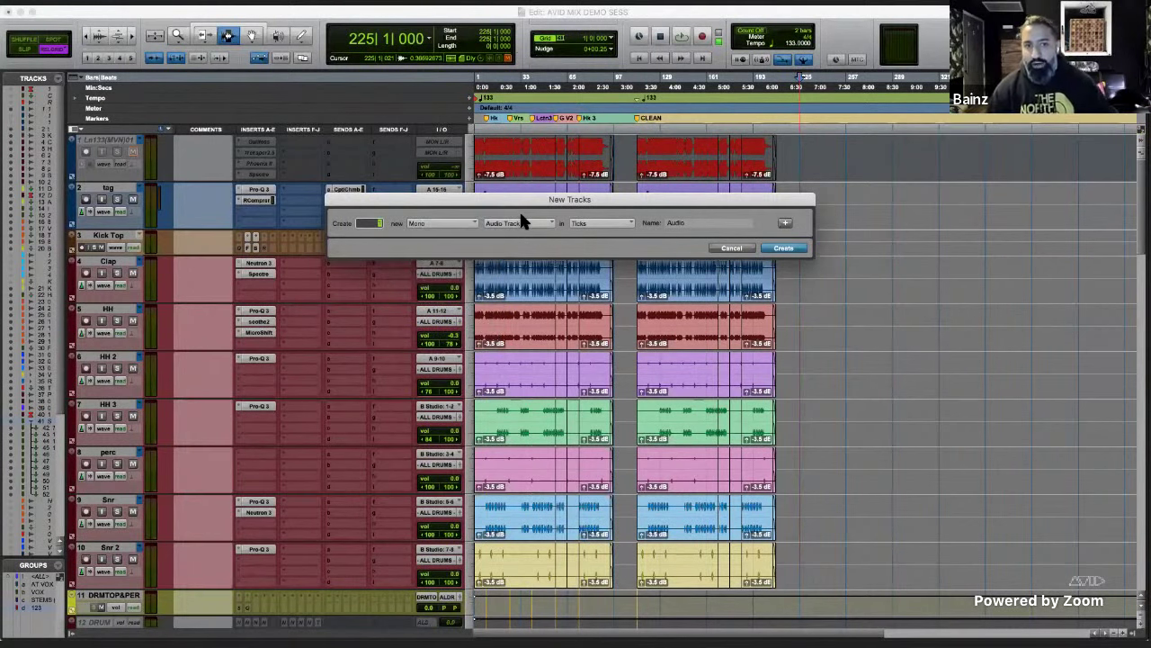
left_click_drag(501, 192, 412, 183)
left_click(440, 213)
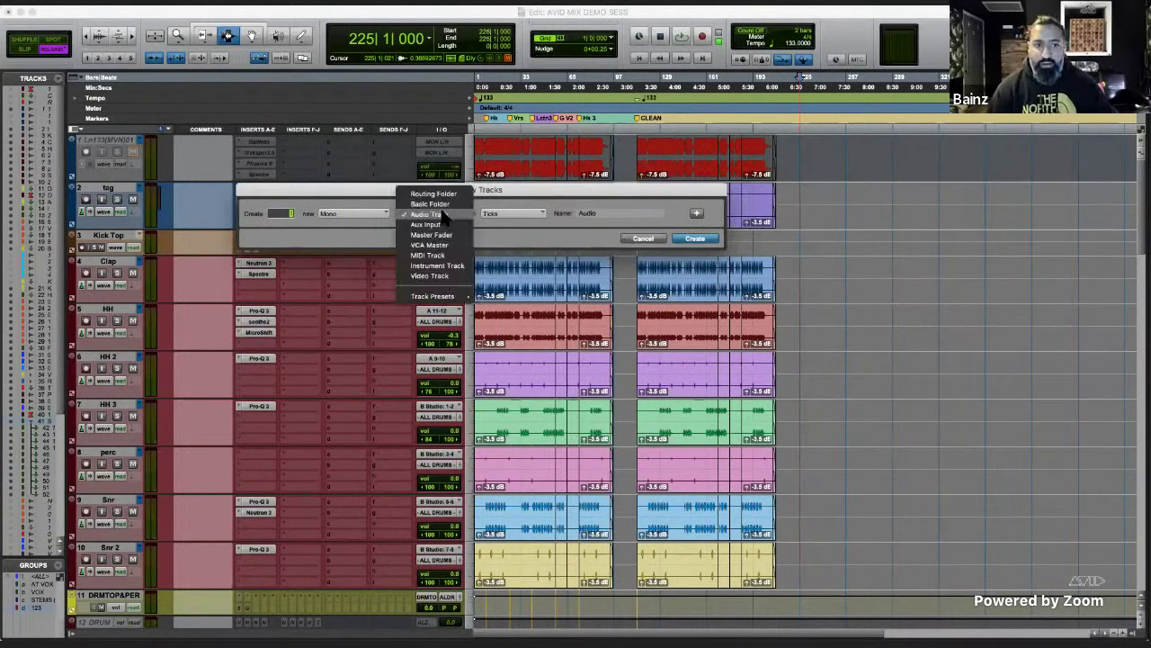
mouse_move(441, 299)
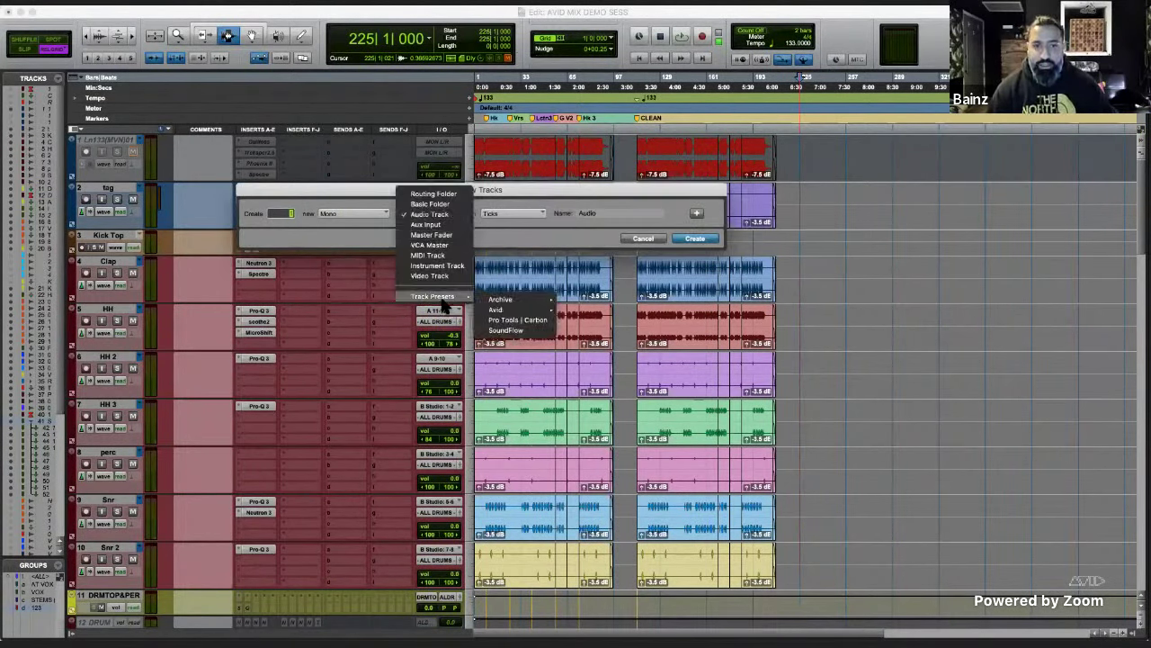
mouse_move(521, 302)
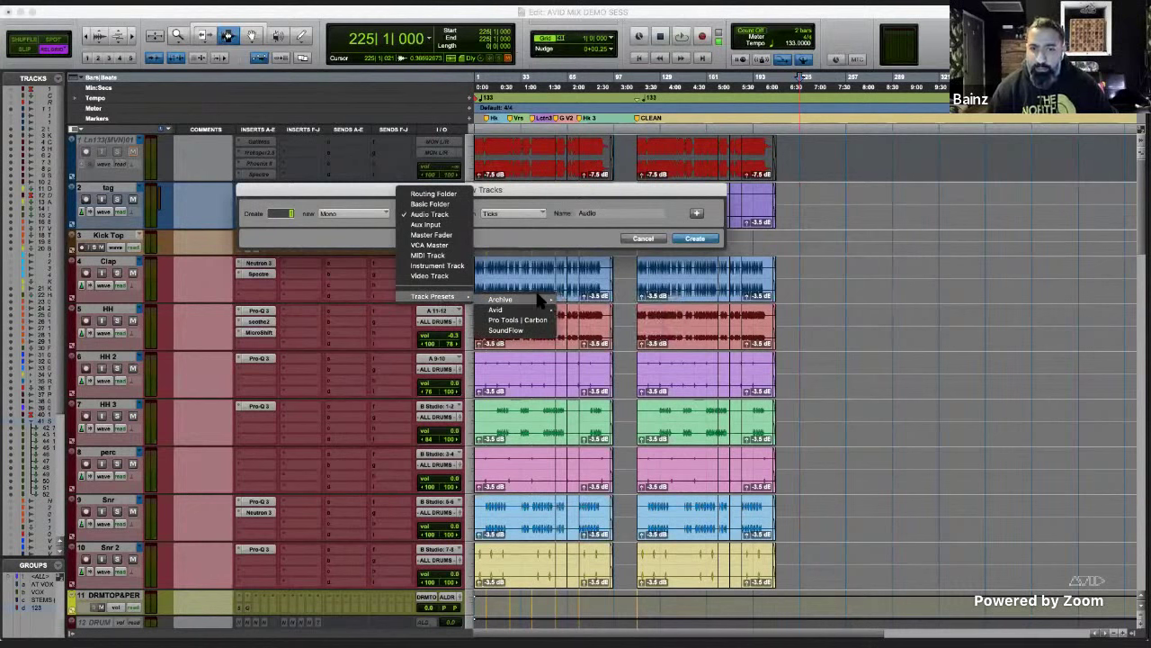
mouse_move(612, 331)
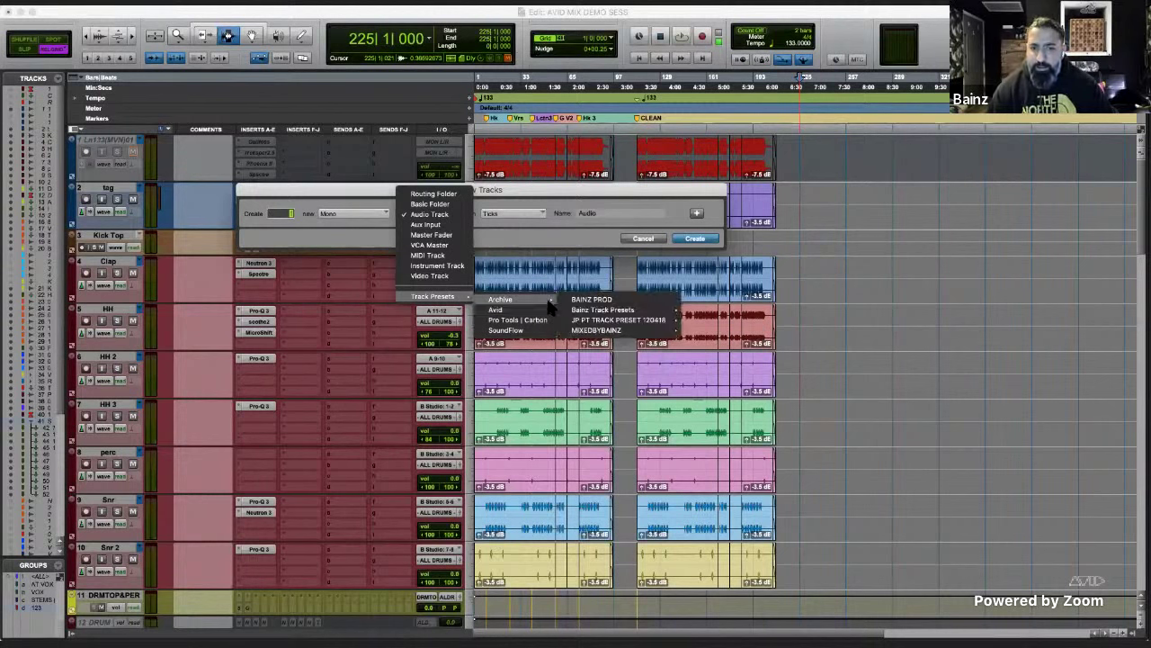
left_click(620, 322)
- Examine the list of available MIXEDBYBAINZ track presets, and close the new-track setup without creating tracks
left_click(508, 216)
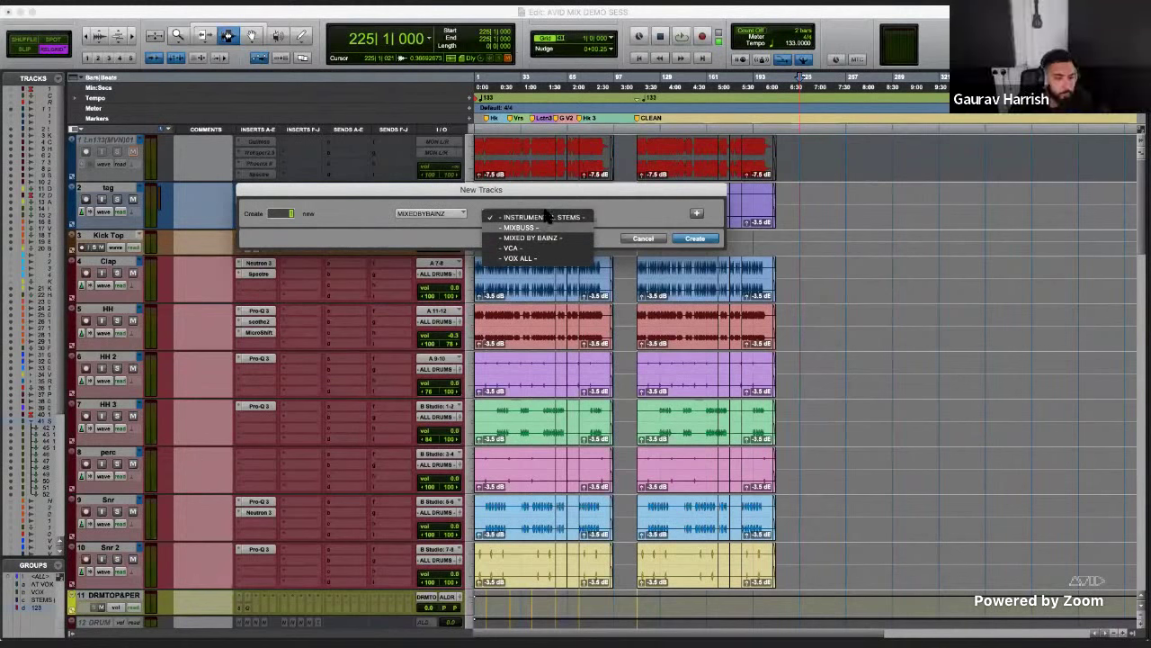
left_click(561, 193)
left_click(529, 211)
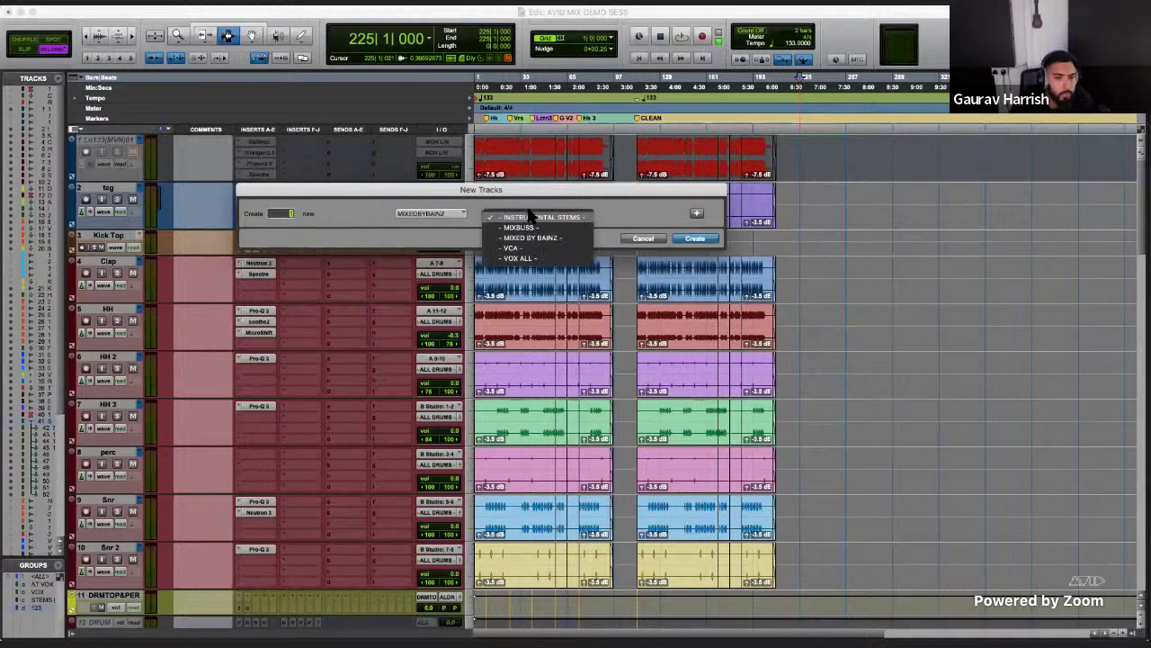
left_click(532, 195)
left_click_drag(532, 195, 585, 137)
left_click(556, 157)
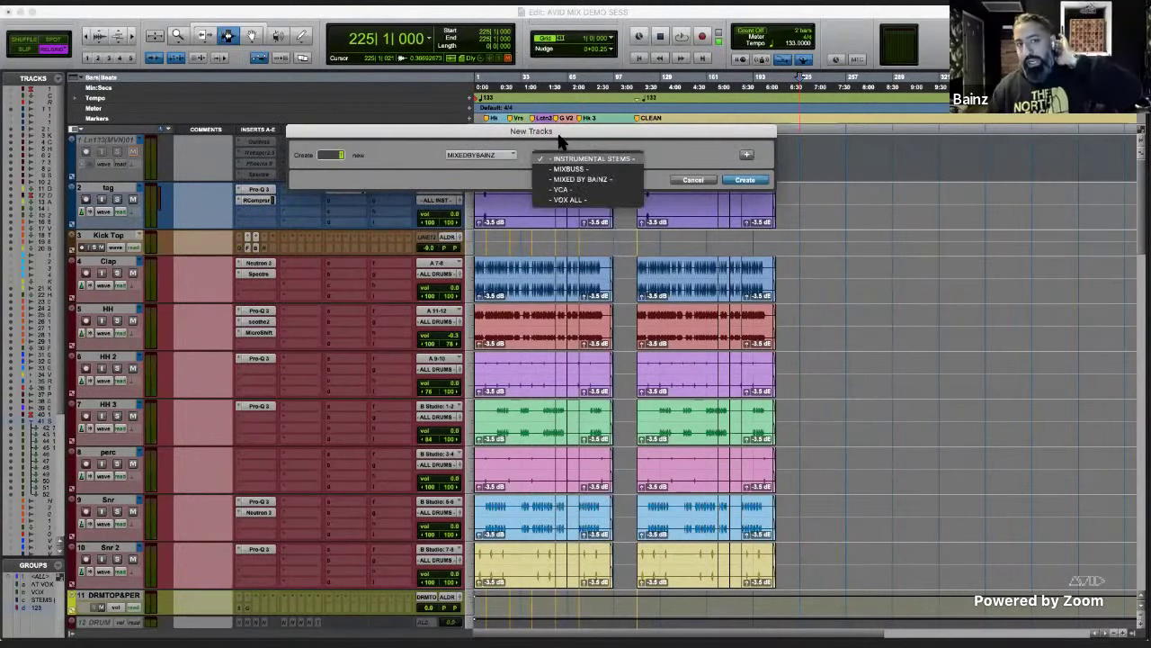
left_click(560, 140)
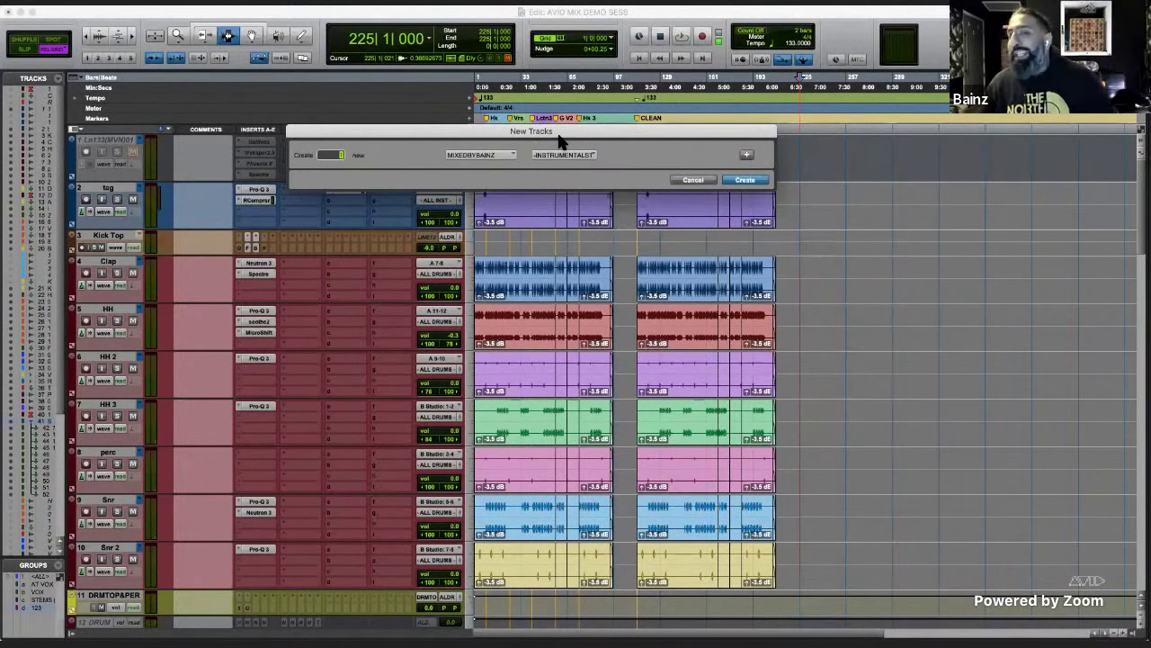
key("Escape")
- Browse the BAINZ MIX TEMPLATE_3.20 folder for session data to import, highlight Bainz Mix Template_10 STEMS .ptx, and cancel the import
left_click(792, 196)
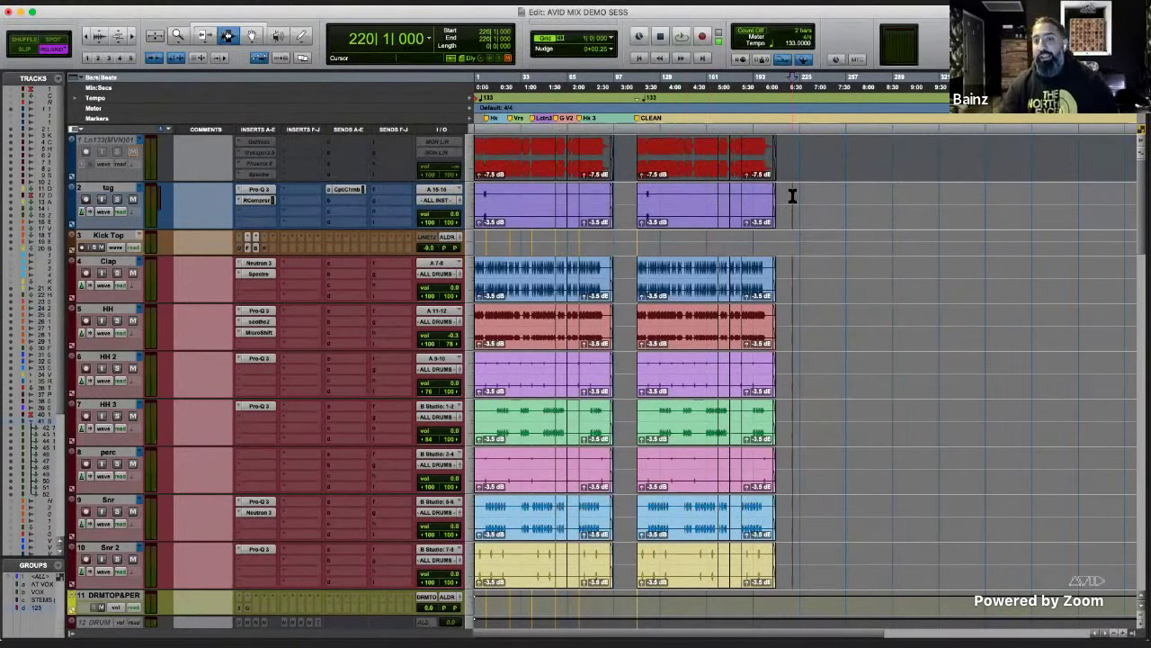
key("alt+shift+i")
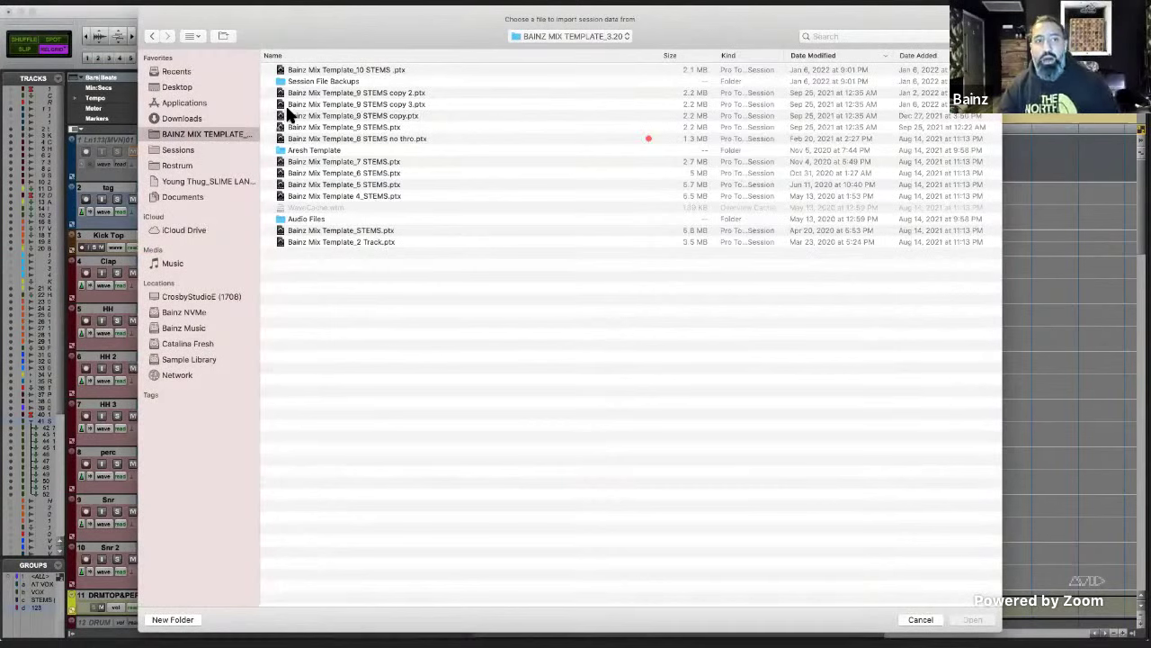
left_click_drag(277, 31, 365, 213)
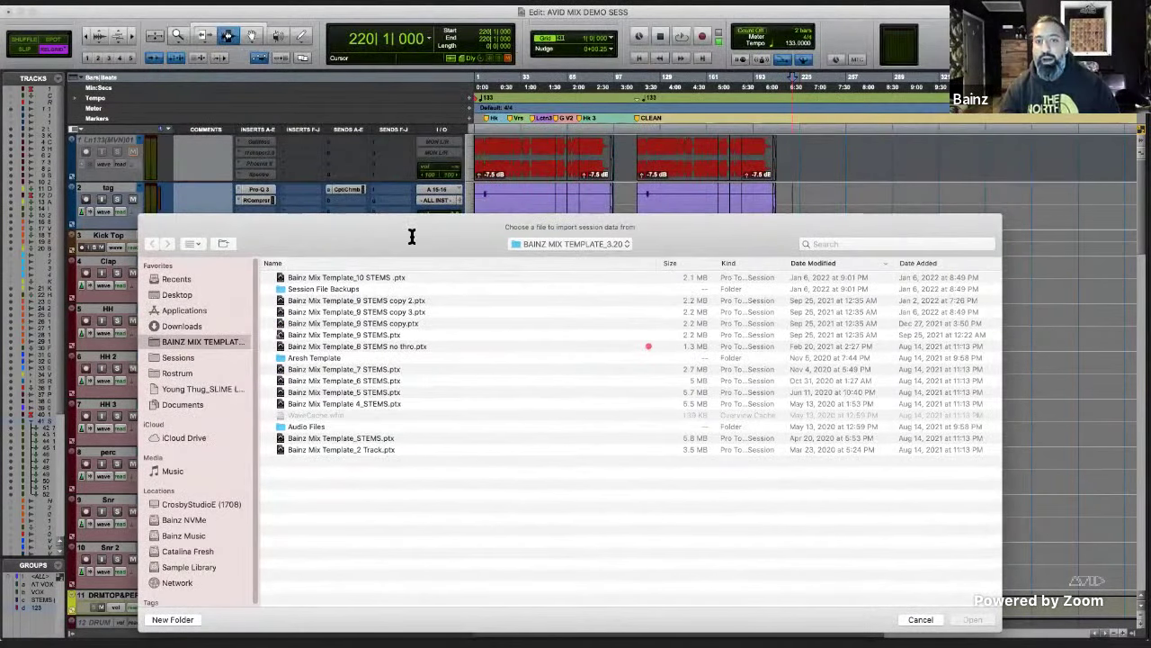
left_click(318, 277)
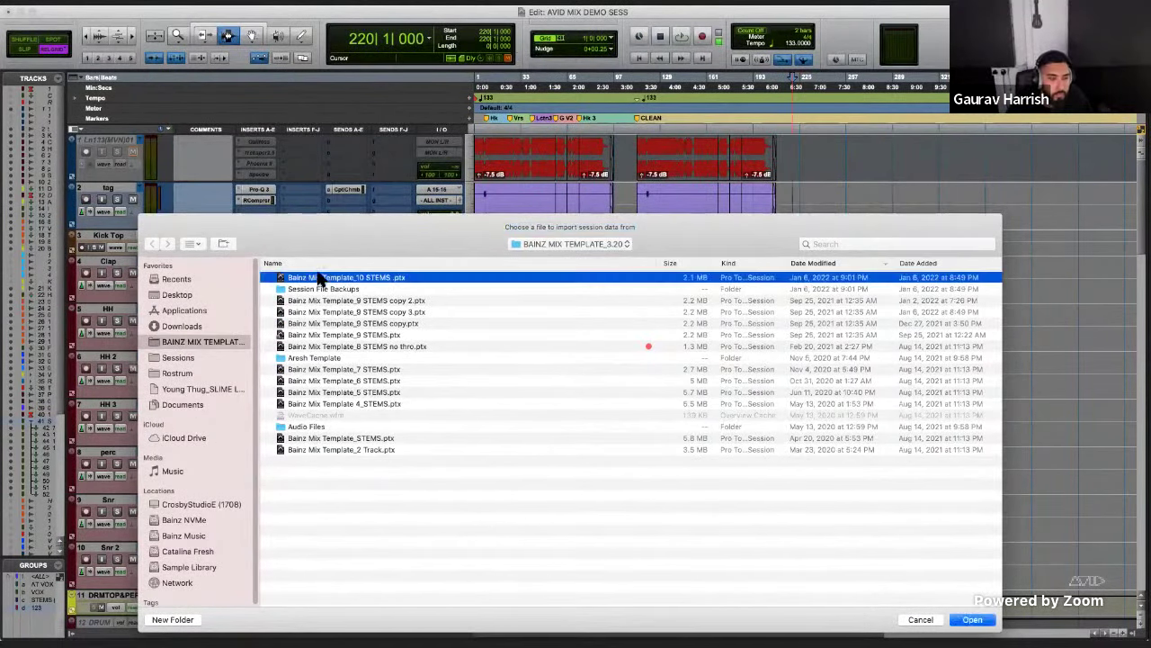
left_click_drag(312, 240, 237, 110)
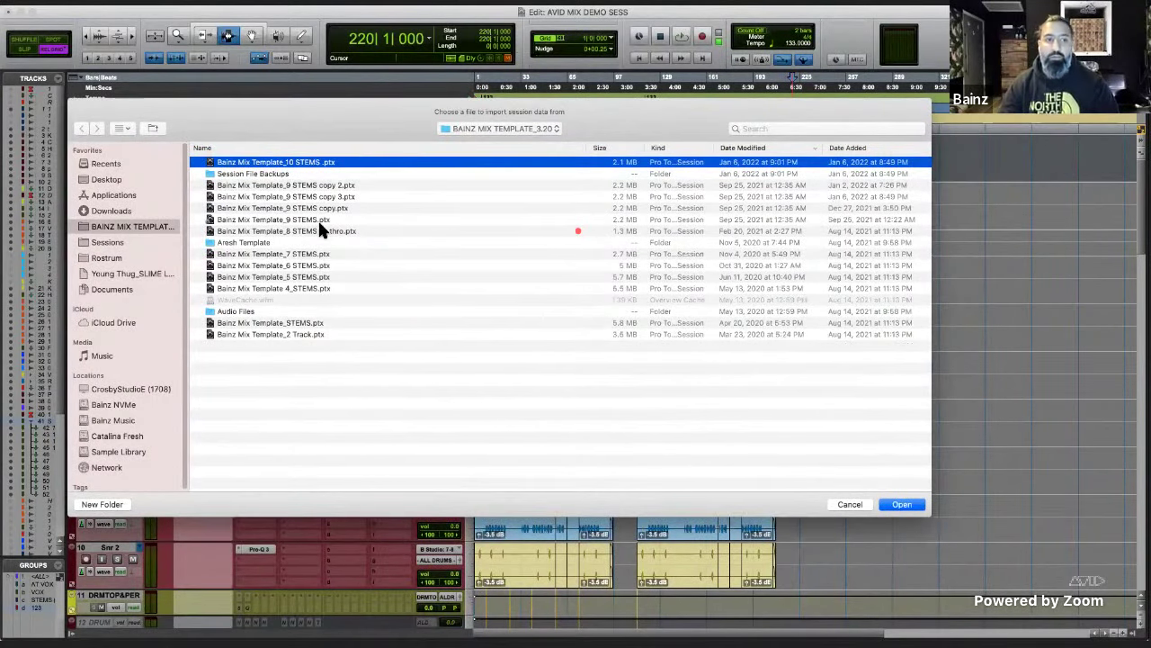
key("Escape")
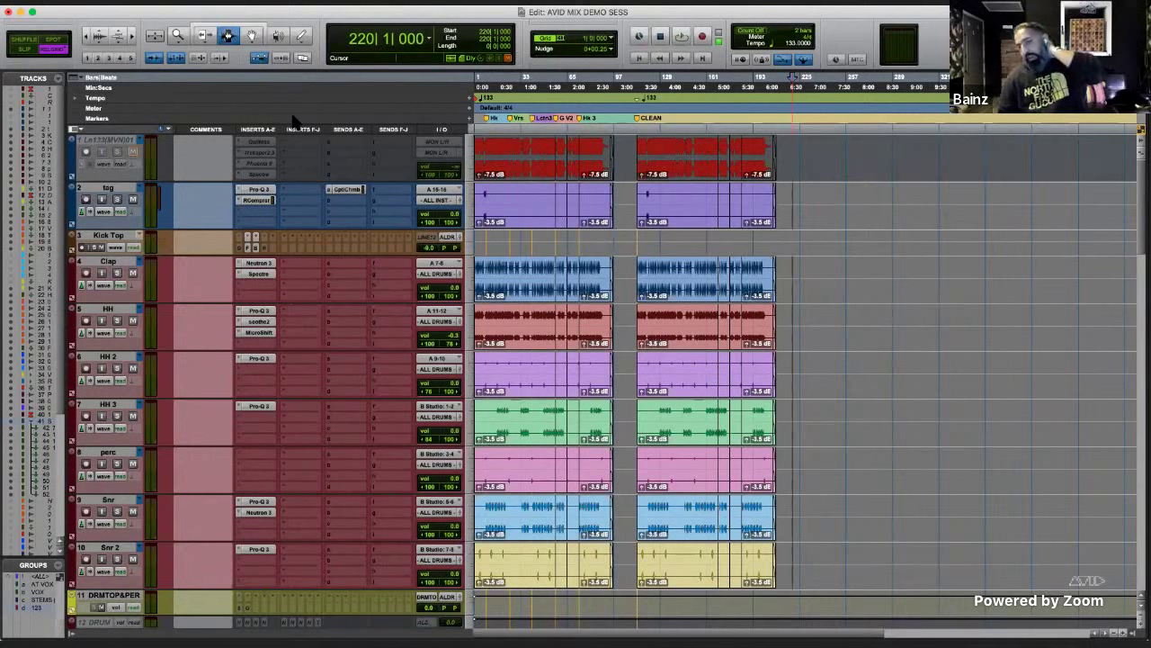